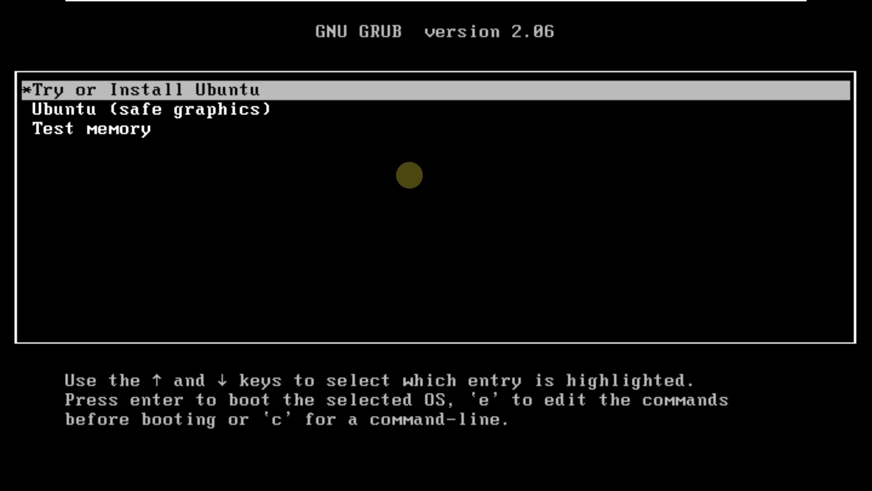
# Boot the Try or Install Ubuntu entry from the GRUB menu.
pyautogui.press('Down')
pyautogui.press('Down')
pyautogui.press('Up')
pyautogui.press('Up')
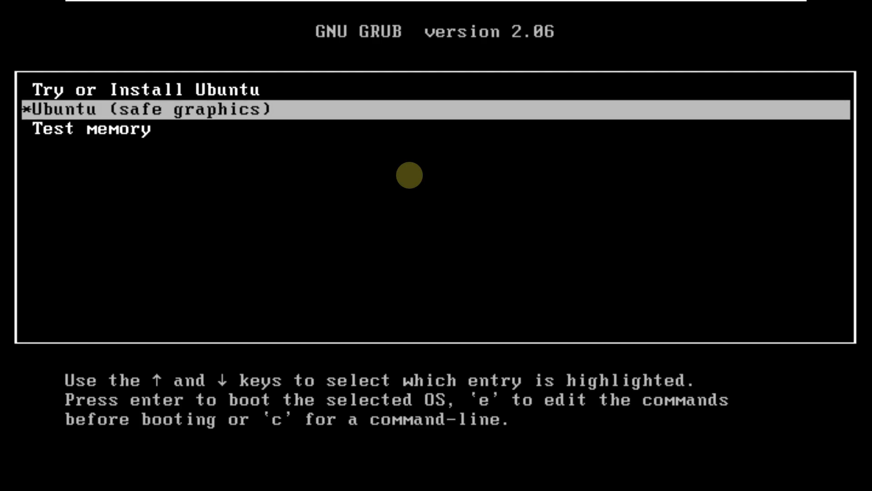
pyautogui.press('Down')
pyautogui.press('Down')
pyautogui.press('Up')
pyautogui.press('Up')
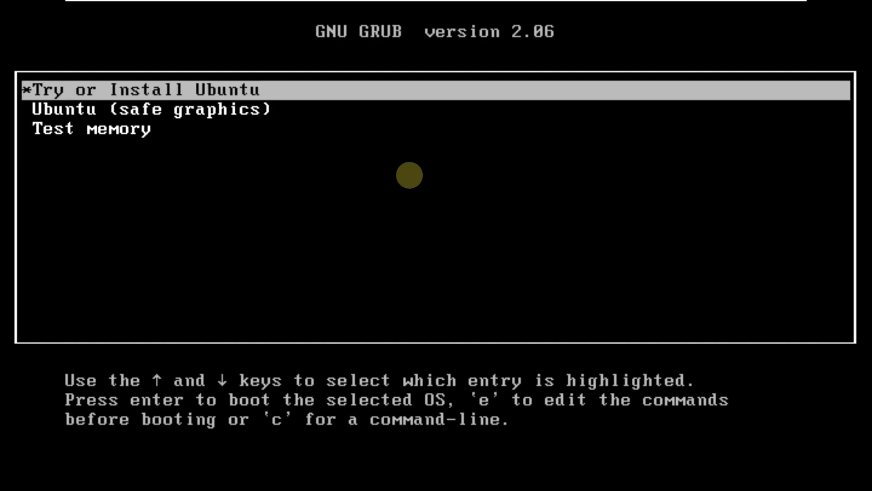
pyautogui.press('Down')
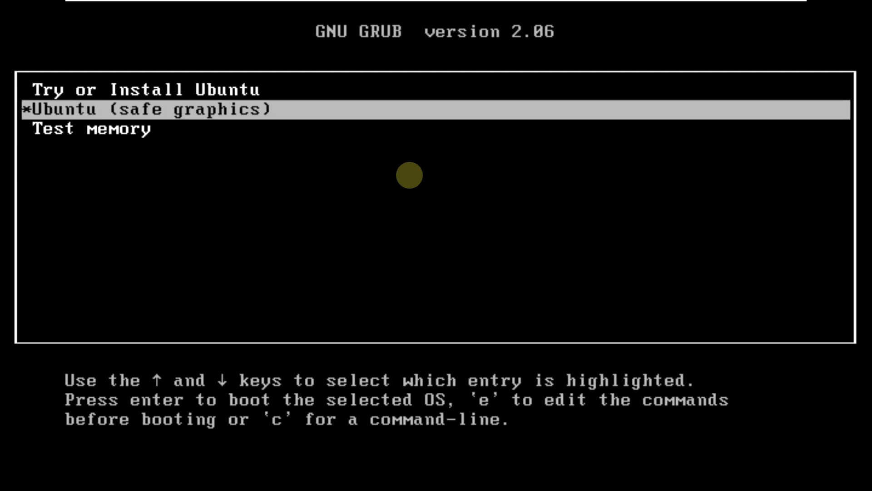
pyautogui.press('Down')
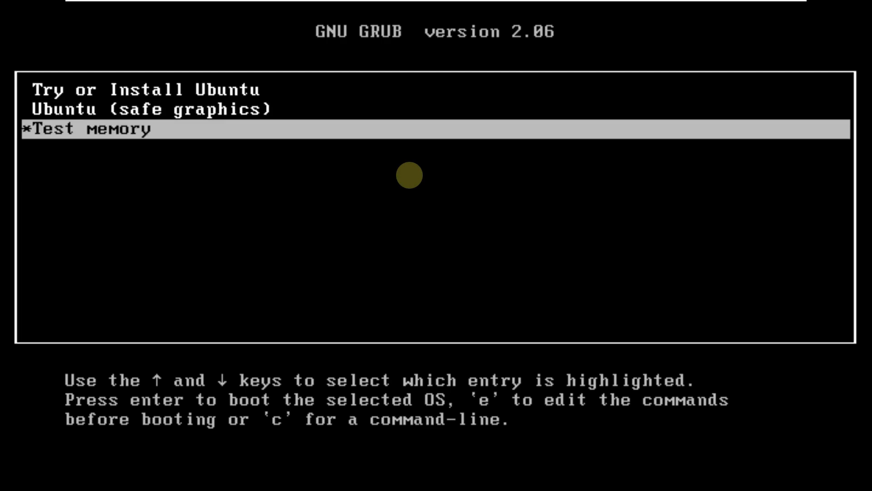
pyautogui.press('Up')
pyautogui.press('Up')
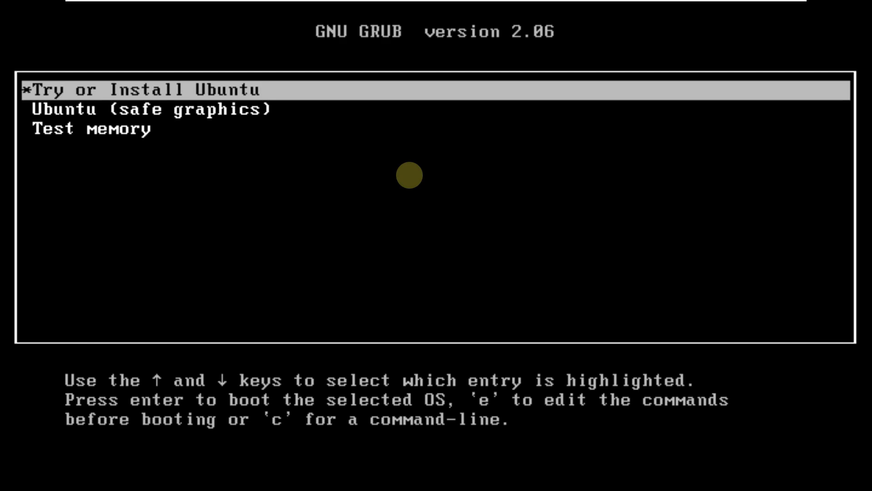
pyautogui.press('Return')
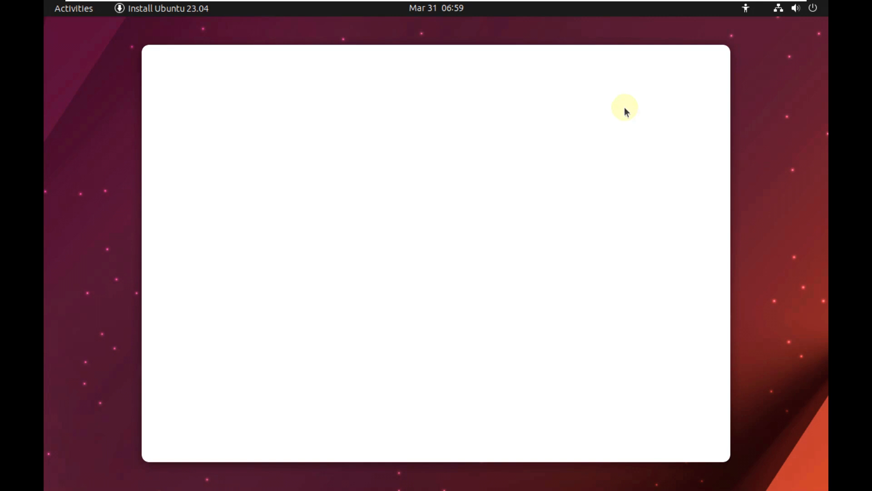
pyautogui.moveTo(725, 1)
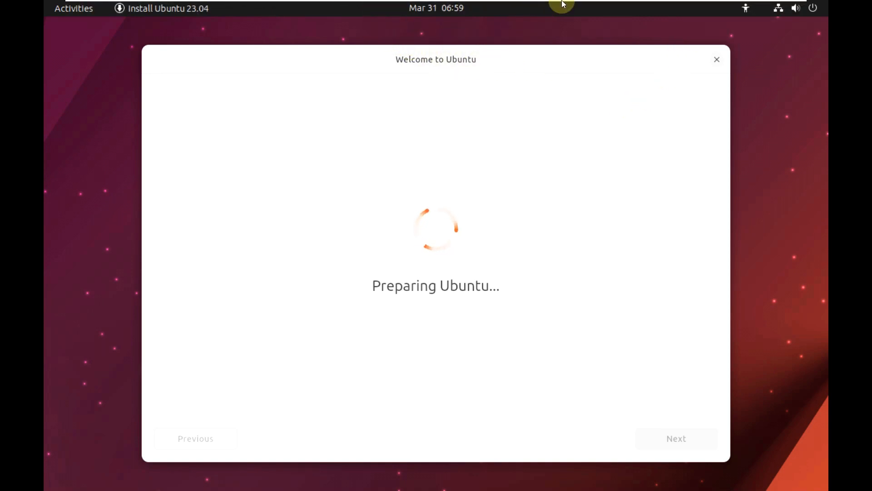
pyautogui.moveTo(563, 2)
pyautogui.click(377, 7)
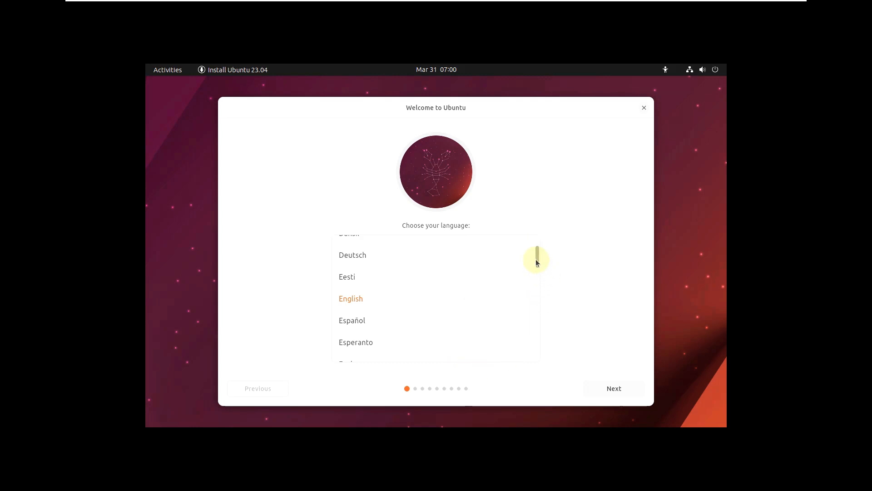
# Keep English as the language and start the Try Ubuntu live session.
pyautogui.moveTo(538, 259)
pyautogui.mouseDown()
pyautogui.moveTo(538, 302)
pyautogui.moveTo(540, 240)
pyautogui.moveTo(540, 362)
pyautogui.moveTo(537, 248)
pyautogui.moveTo(537, 269)
pyautogui.moveTo(537, 262)
pyautogui.mouseUp()
pyautogui.scroll(3, 537, 259)
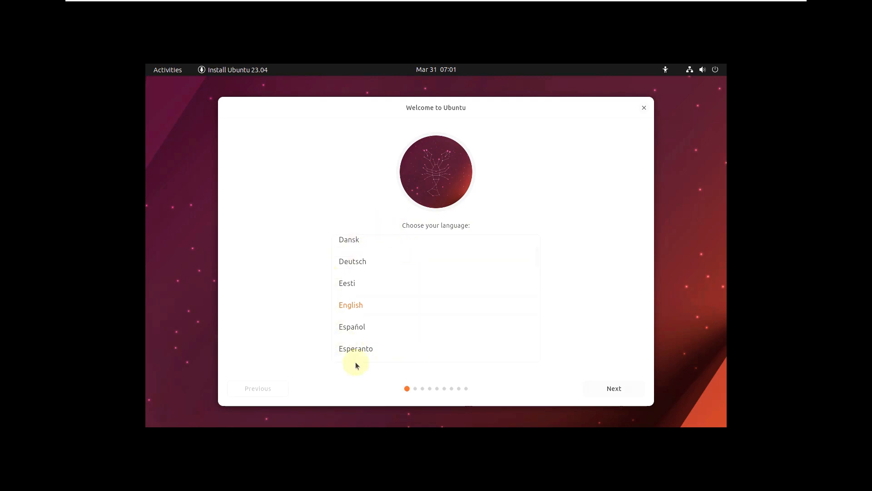
pyautogui.click(608, 388)
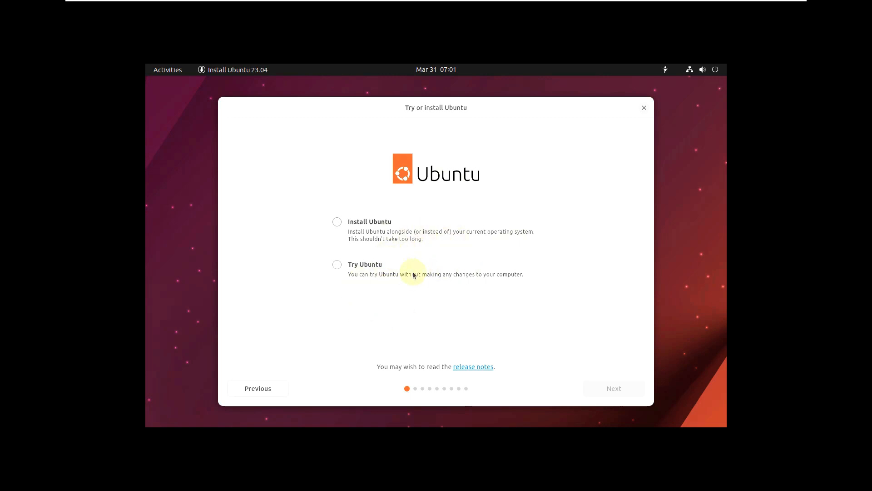
pyautogui.click(356, 267)
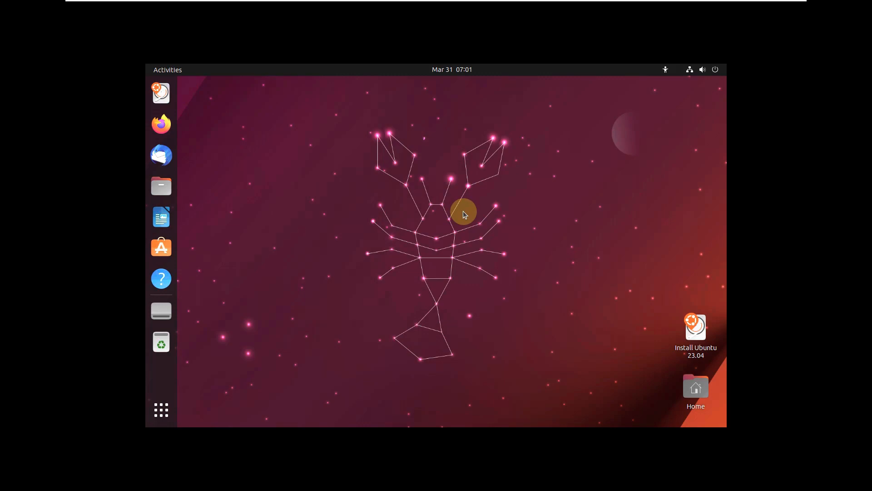
pyautogui.click(161, 410)
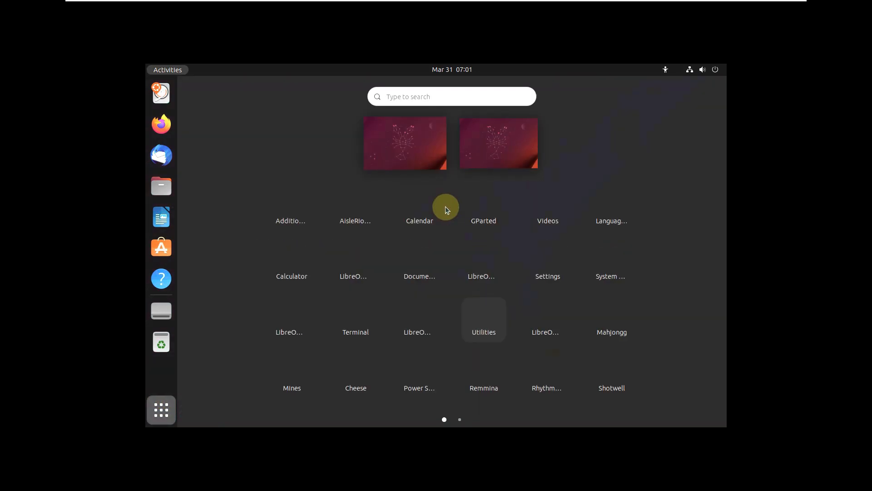
pyautogui.click(161, 409)
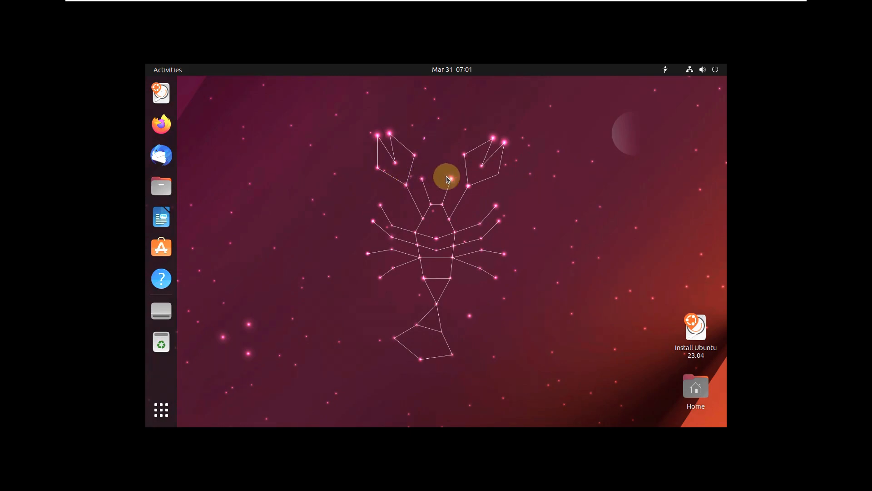
# Set the display resolution to 1920 × 1080 (16:9) and keep the new display settings.
pyautogui.rightClick(425, 190)
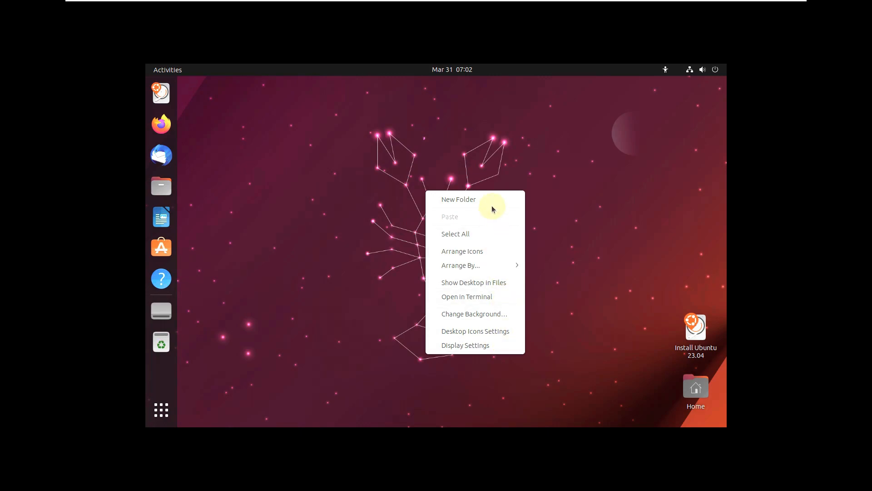
pyautogui.click(497, 350)
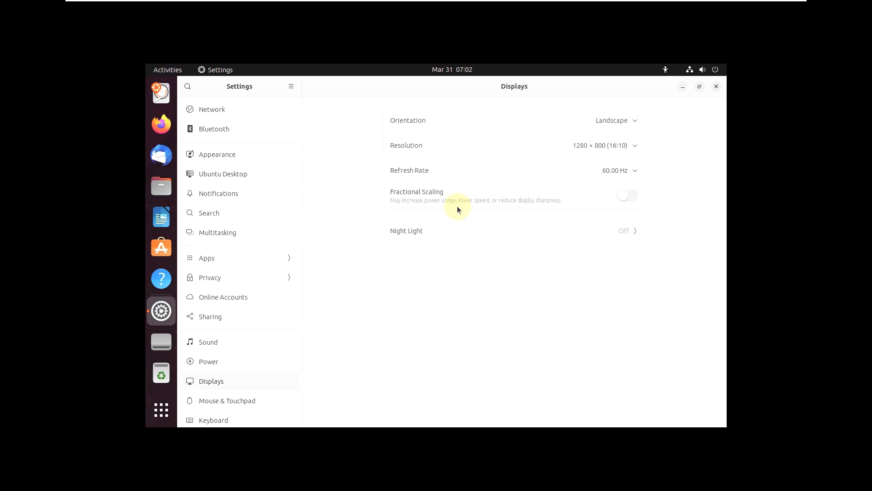
pyautogui.click(601, 149)
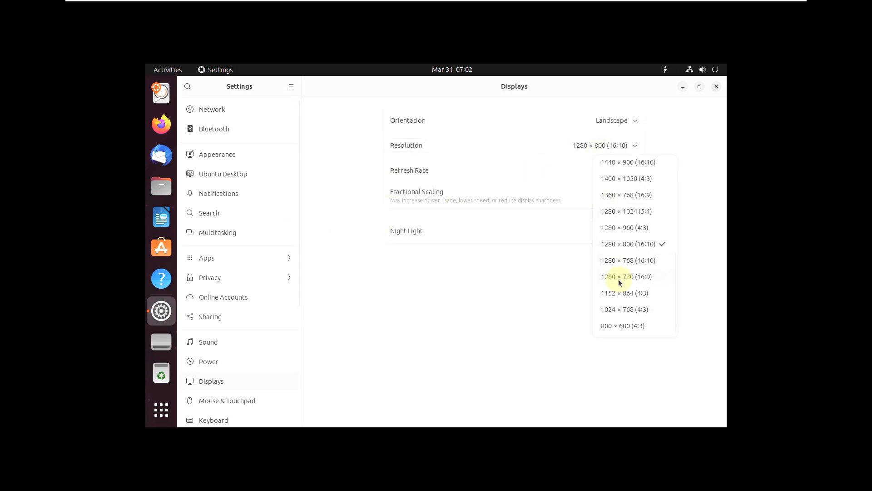
pyautogui.scroll(4, 622, 227)
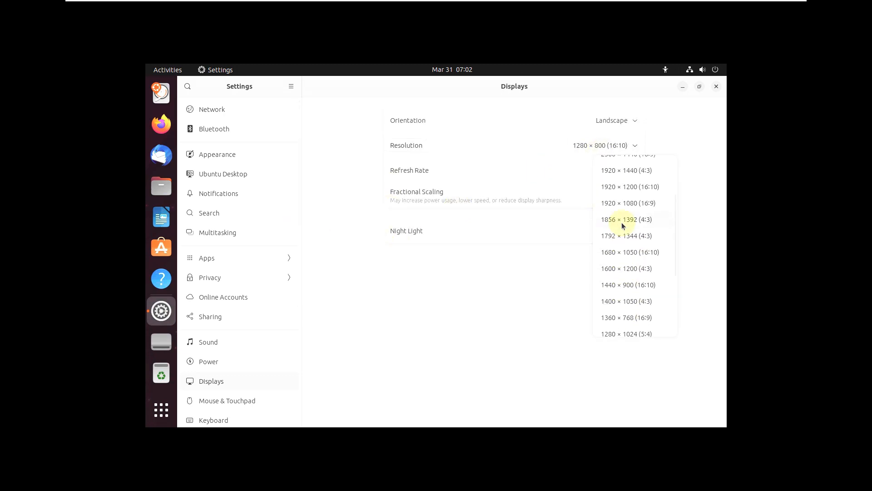
pyautogui.click(631, 228)
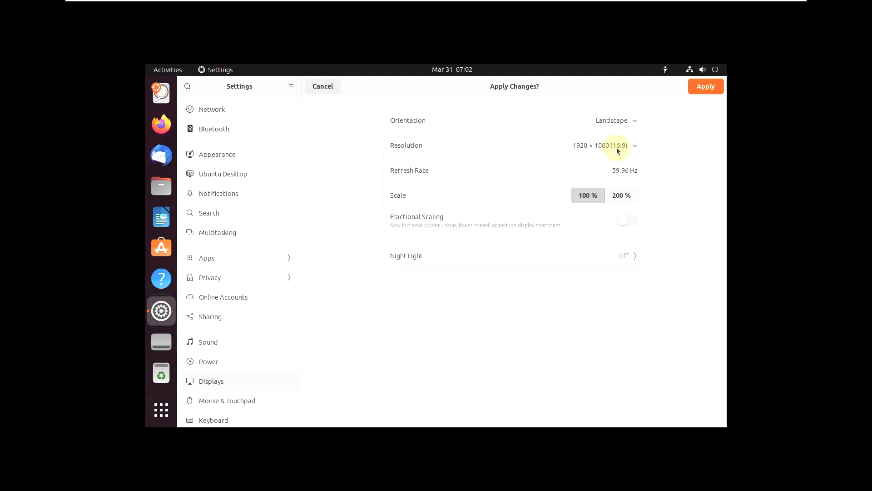
pyautogui.click(705, 87)
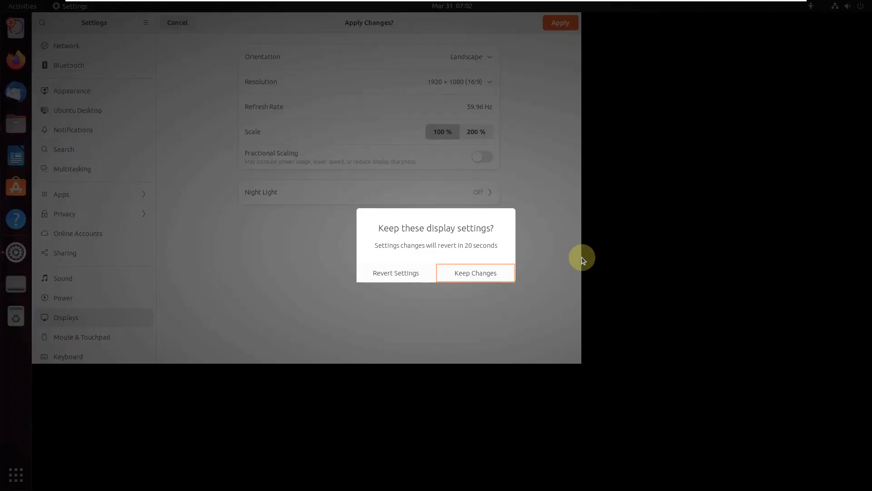
pyautogui.click(486, 274)
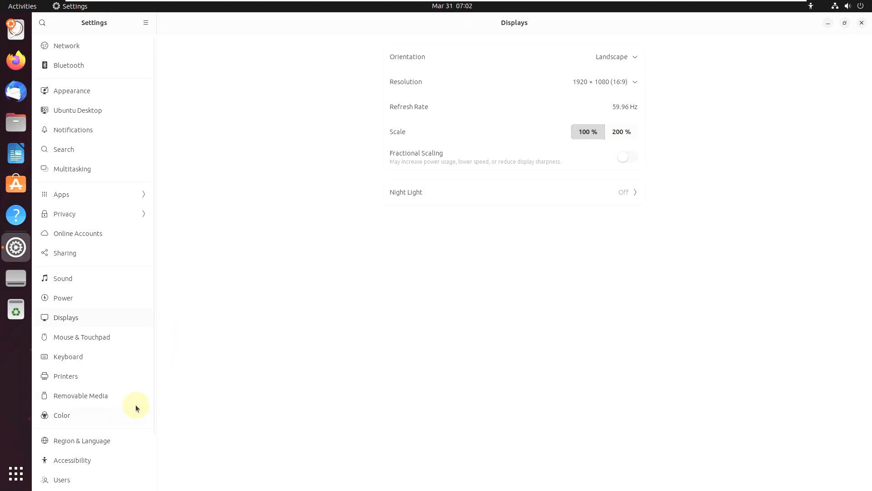
# Examine the device name, hardware and kernel details on the About page of Settings, and close Settings.
pyautogui.scroll(-3, 150, 432)
pyautogui.click(108, 480)
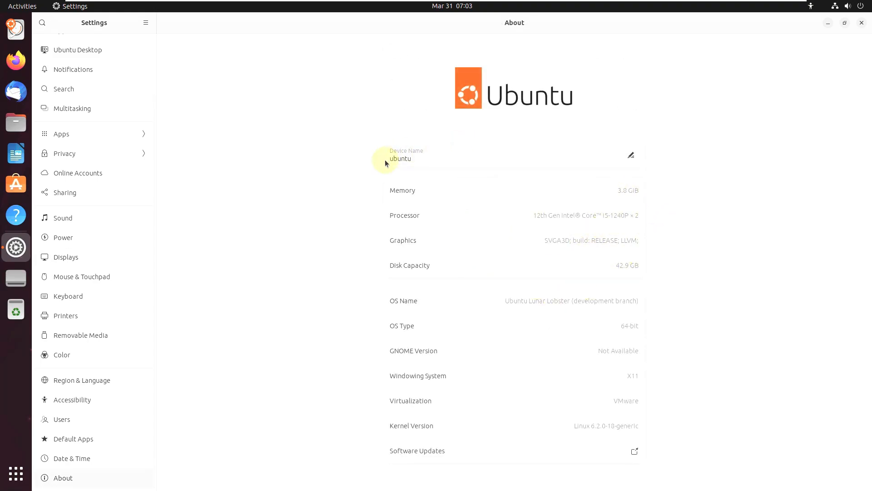
pyautogui.click(409, 157)
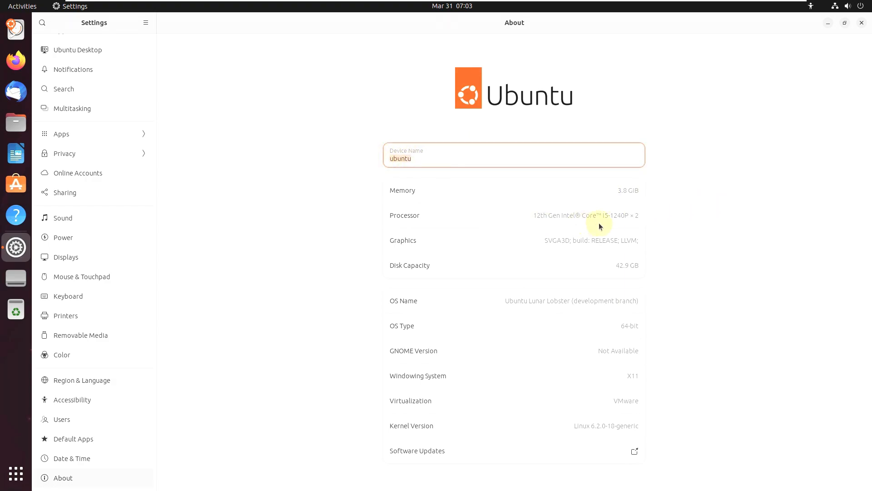
pyautogui.click(618, 190)
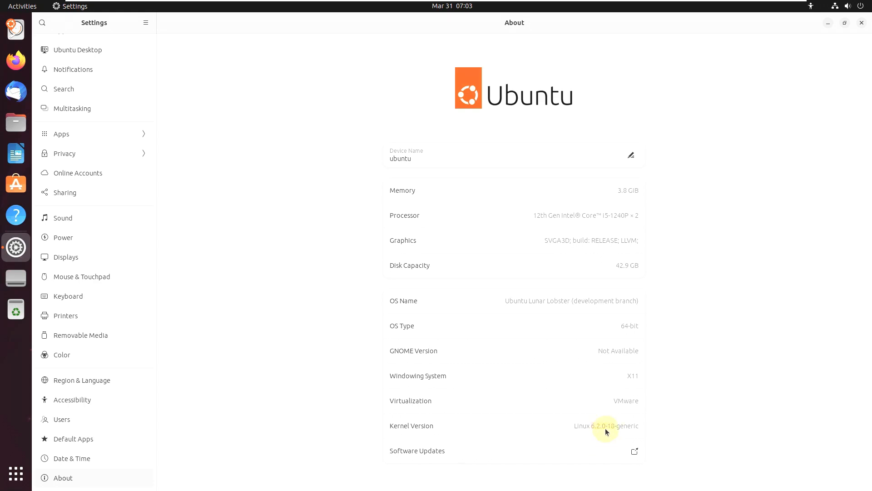
pyautogui.click(862, 23)
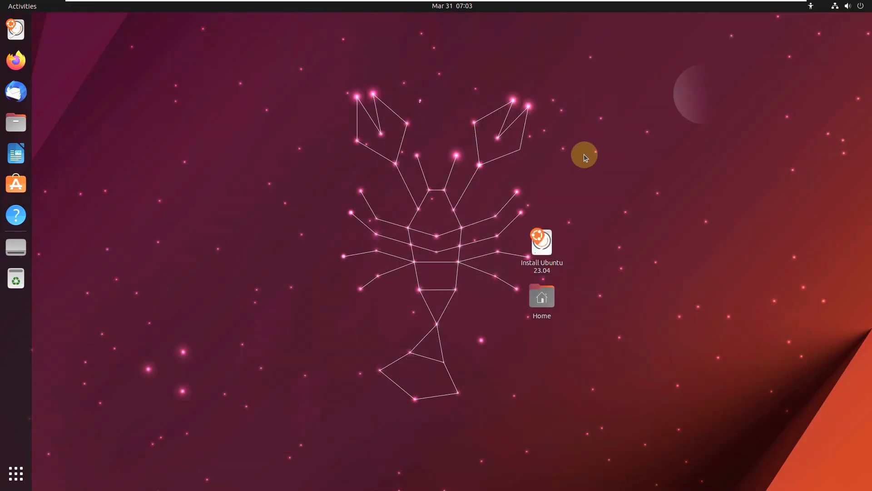
# Open System Monitor in a maximized window and look through the list of running processes.
pyautogui.click(16, 472)
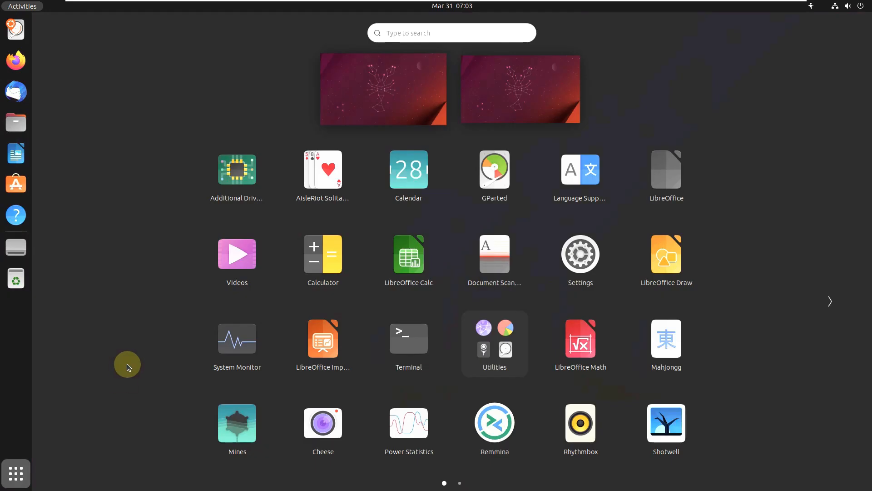
pyautogui.click(240, 339)
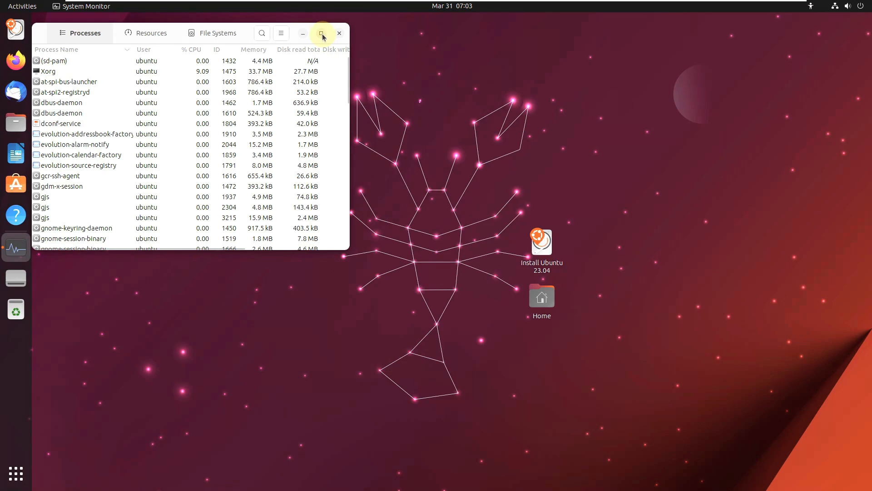
pyautogui.click(322, 33)
pyautogui.scroll(-10, 551, 265)
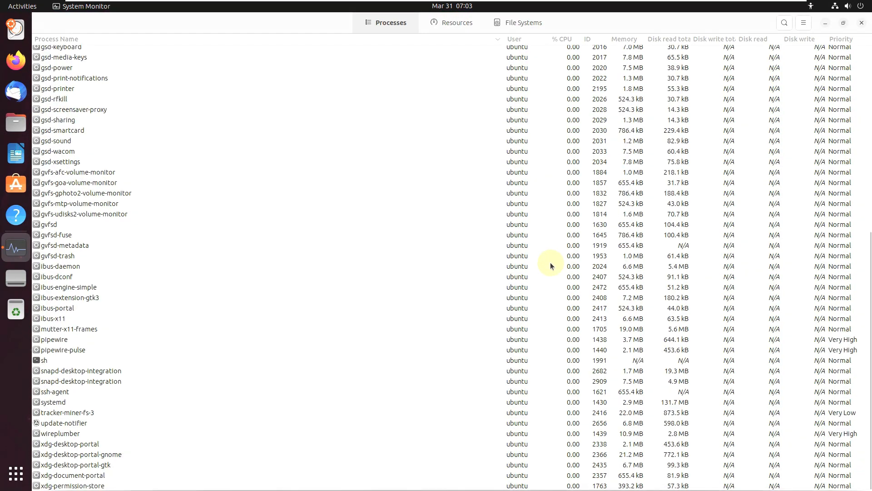
pyautogui.scroll(10, 550, 263)
# Change the CPU2 graph color to green in System Monitor's resource view.
pyautogui.click(450, 32)
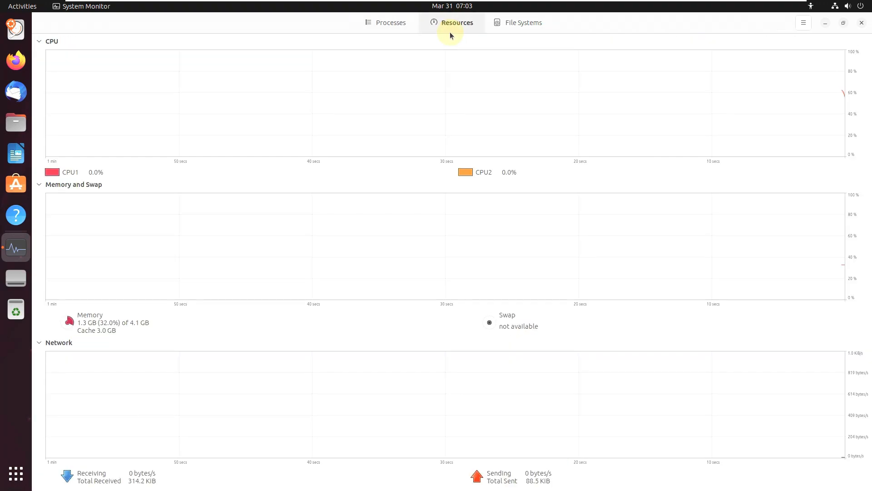
pyautogui.click(465, 172)
pyautogui.click(383, 242)
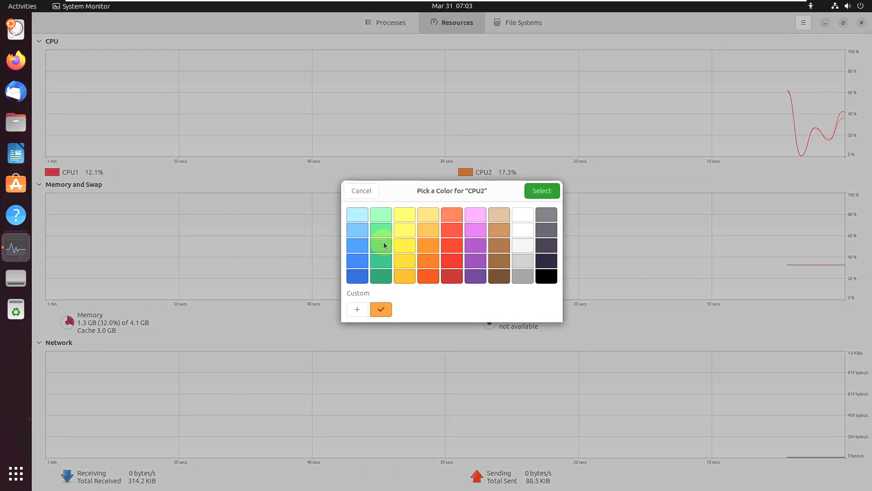
pyautogui.click(541, 193)
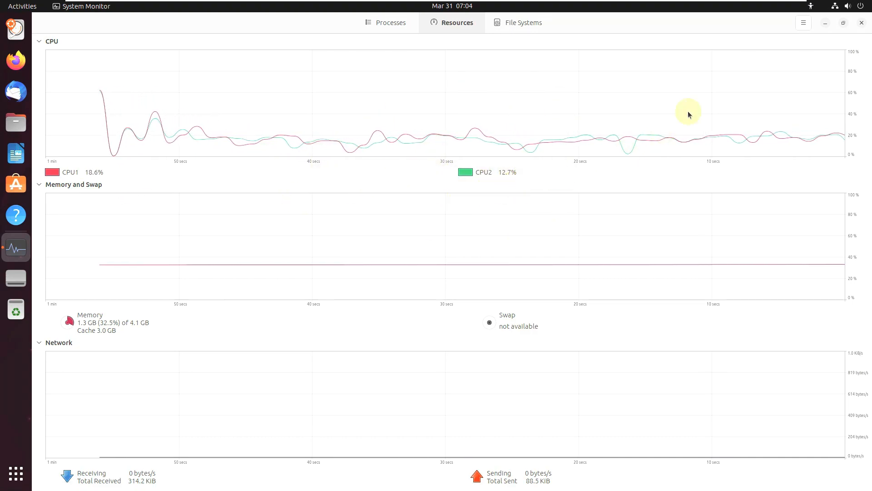
# Check the version number in System Monitor's About information, and close System Monitor.
pyautogui.click(803, 23)
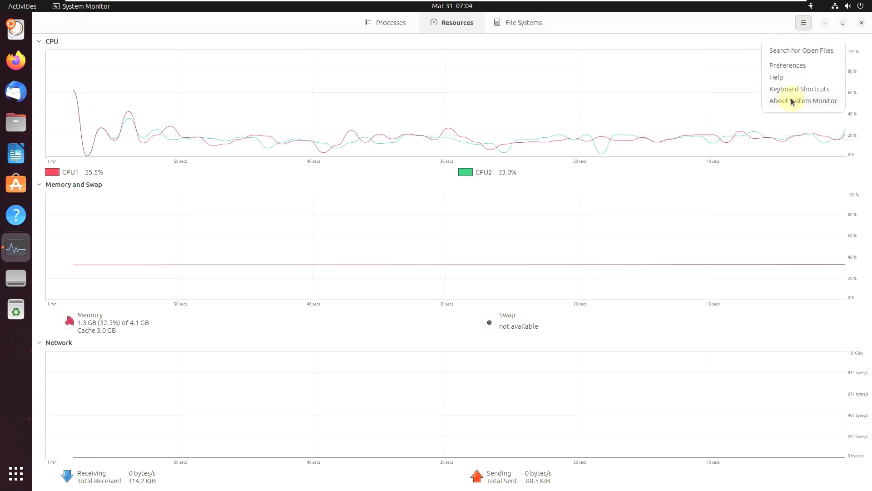
pyautogui.click(789, 101)
pyautogui.moveTo(429, 266); pyautogui.dragTo(455, 268)
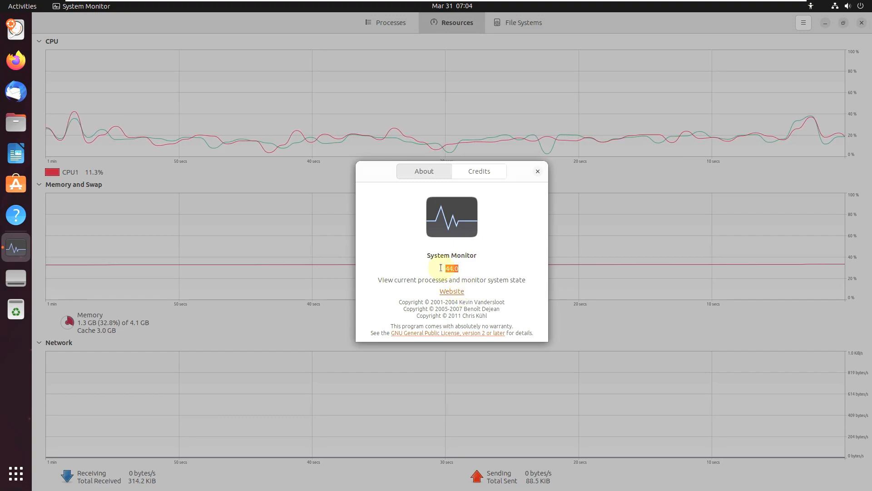
pyautogui.click(539, 170)
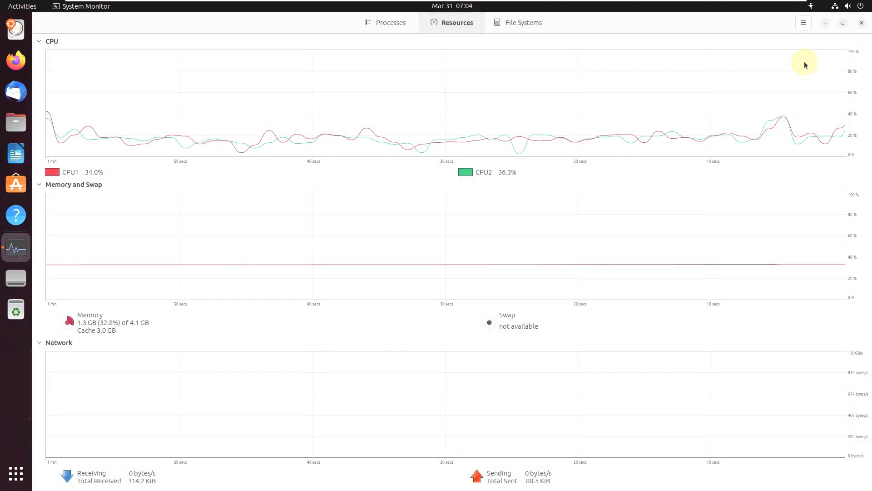
pyautogui.click(862, 23)
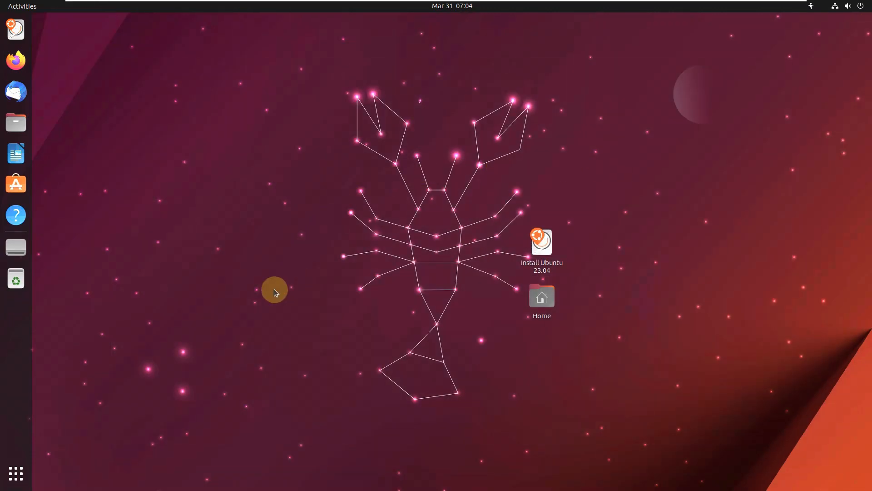
# Open Terminal, check the version in its About information, and close the About window.
pyautogui.click(16, 473)
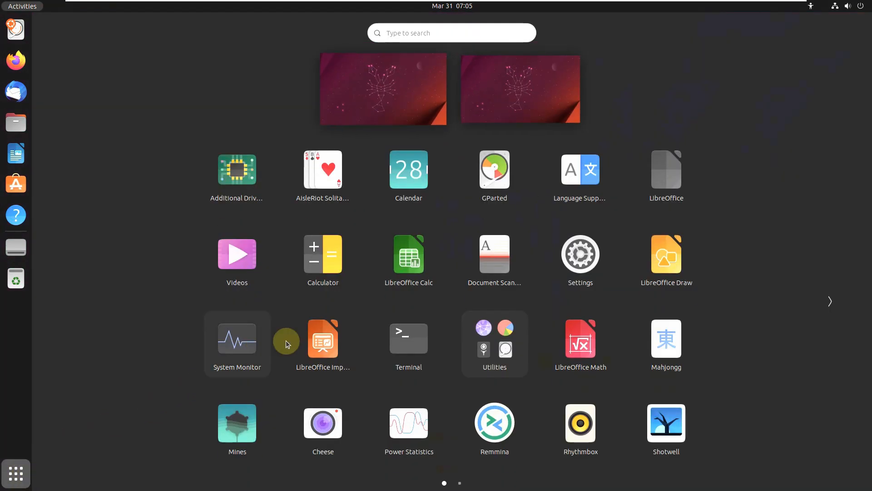
pyautogui.click(407, 345)
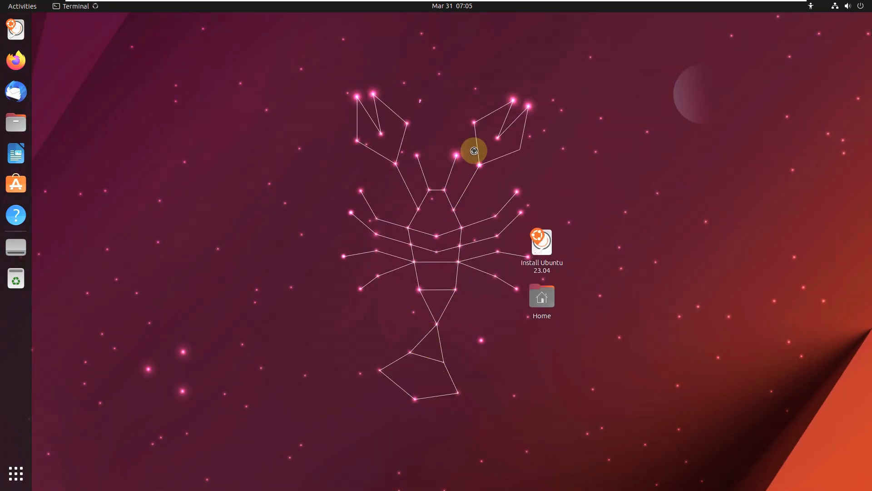
pyautogui.click(384, 99)
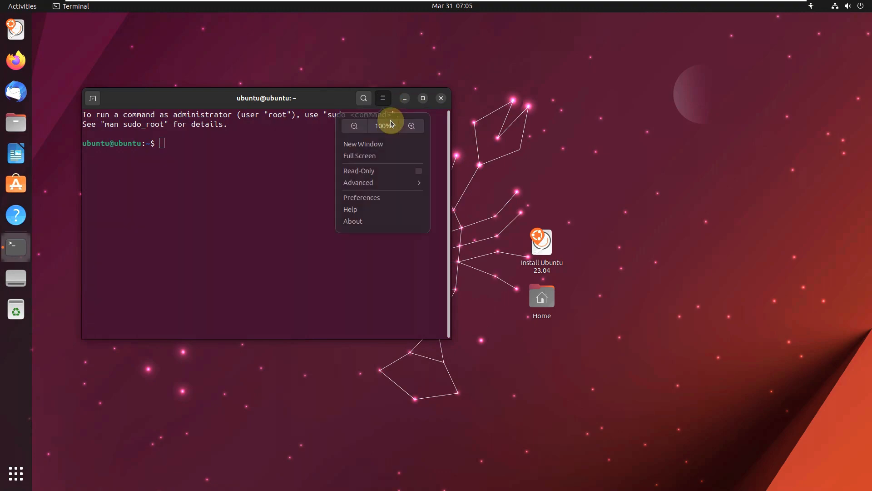
pyautogui.click(389, 227)
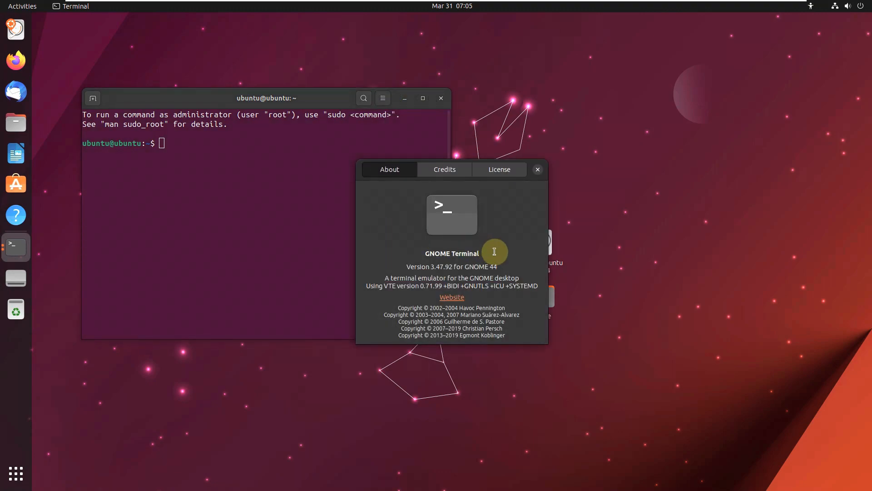
pyautogui.moveTo(493, 252); pyautogui.dragTo(411, 257)
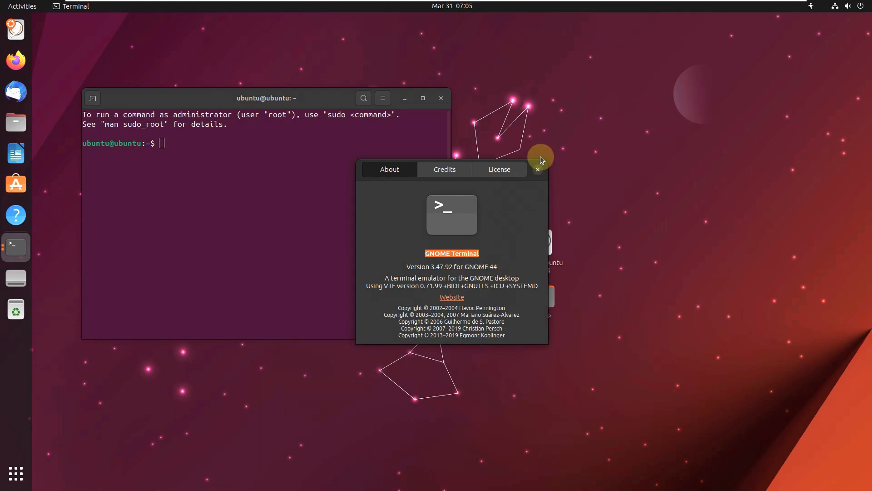
pyautogui.click(537, 171)
# Maximize the terminal window and run the inxi command.
pyautogui.doubleClick(316, 103)
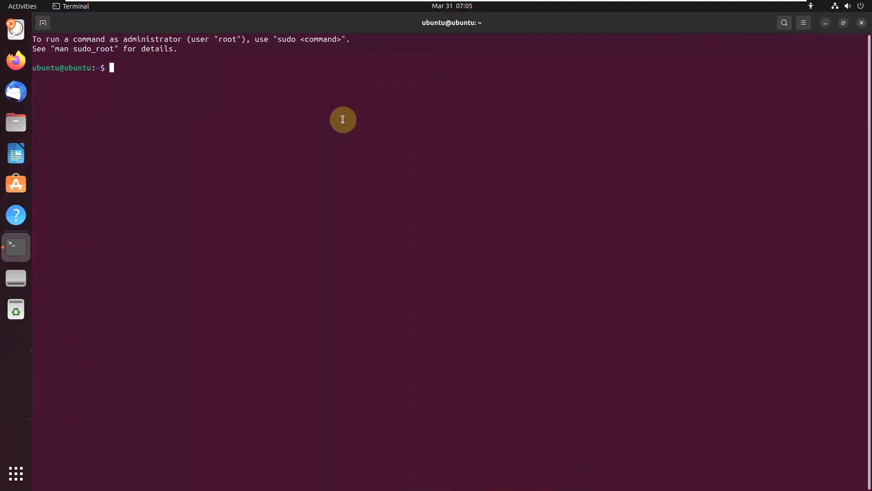
pyautogui.write('inxi')
pyautogui.press('Return')
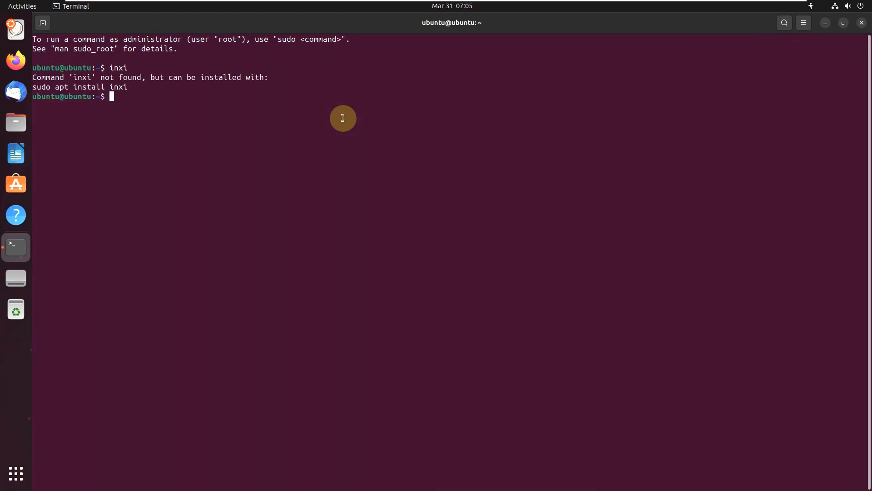
# Try to install the inxi package with the suggested command sudo apt install inxi.
pyautogui.moveTo(127, 85); pyautogui.dragTo(32, 86)
pyautogui.rightClick(41, 92)
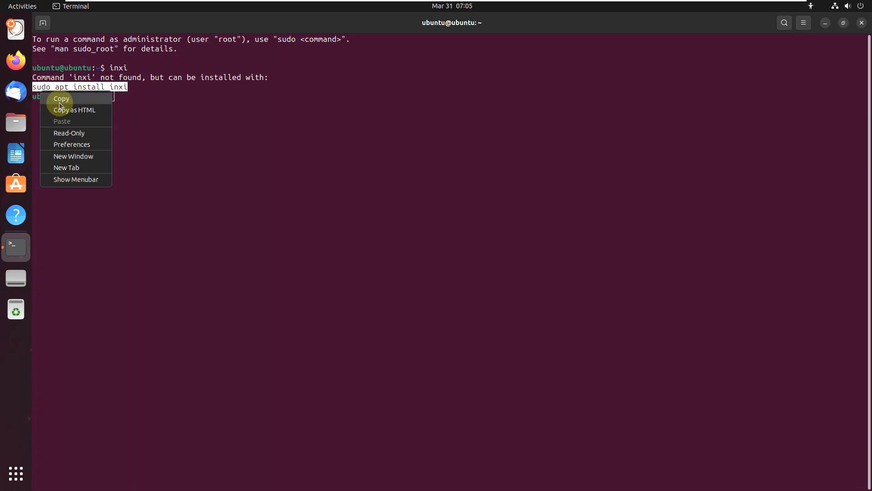
pyautogui.click(61, 109)
pyautogui.rightClick(113, 96)
pyautogui.click(157, 125)
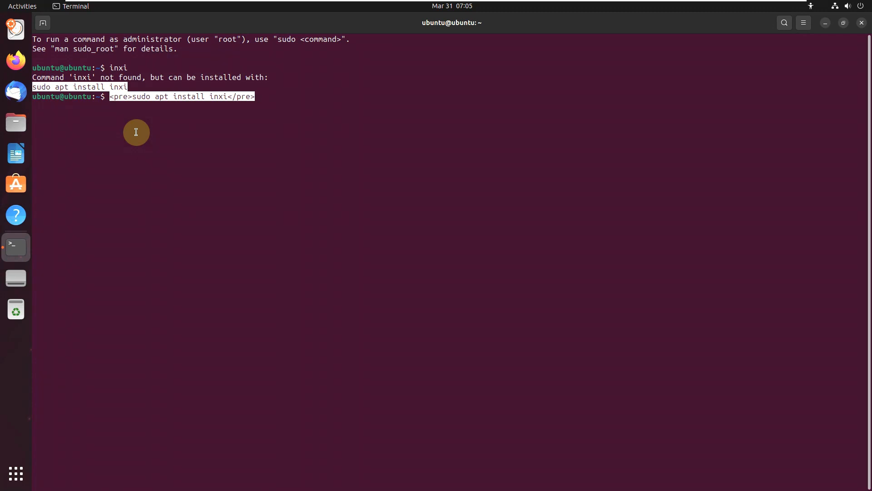
pyautogui.press('Return')
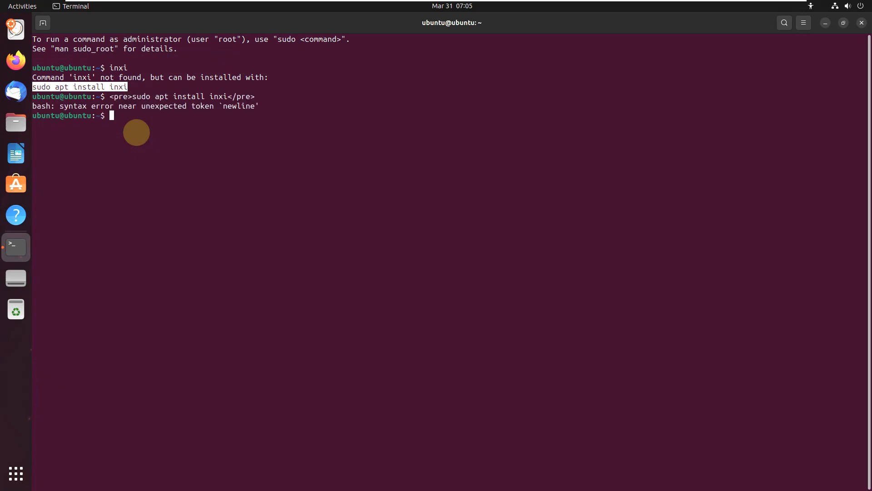
pyautogui.write('sudo apt install inxi')
pyautogui.press('Return')
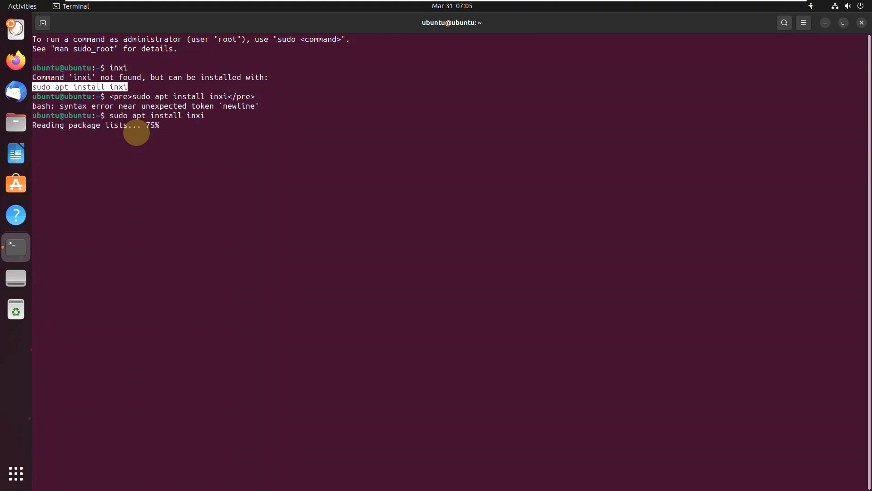
# Print the full system information, kernel release and hardware platform with uname -a, uname -r and uname -i.
pyautogui.write('uname -a')
pyautogui.press('Return')
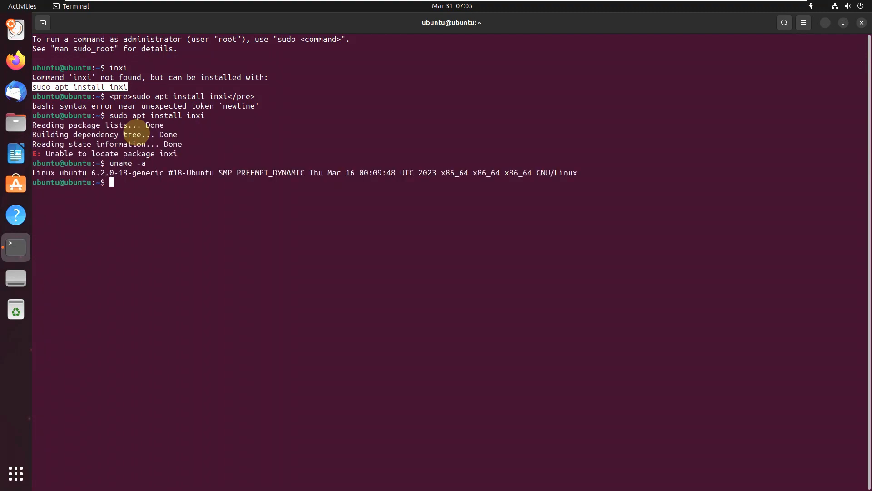
pyautogui.write('uname -r')
pyautogui.press('Return')
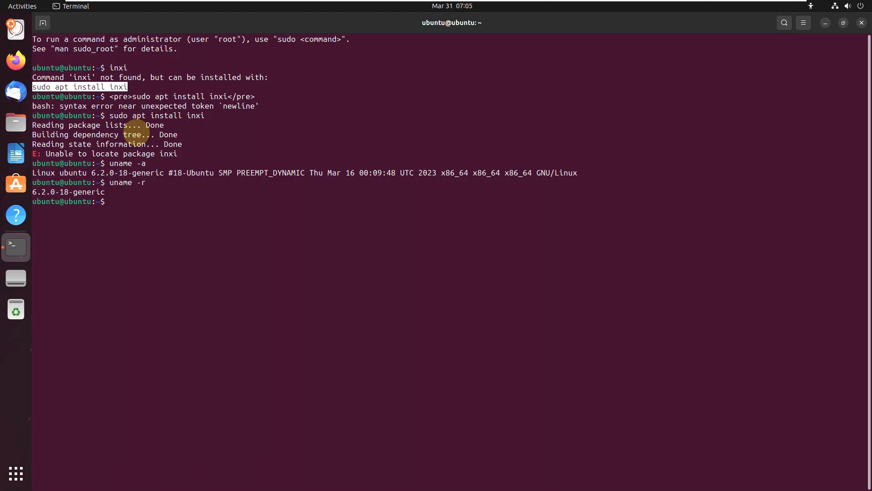
pyautogui.write('uname -i')
pyautogui.press('Return')
# Print the operating system, node name and kernel name with uname -o, uname -n and uname -s.
pyautogui.write('uname -')
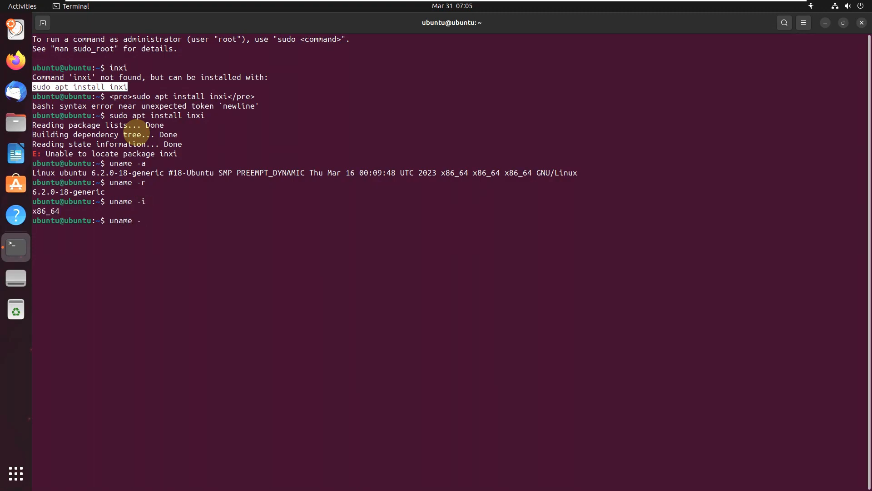
pyautogui.write('o')
pyautogui.press('Return')
pyautogui.write('un')
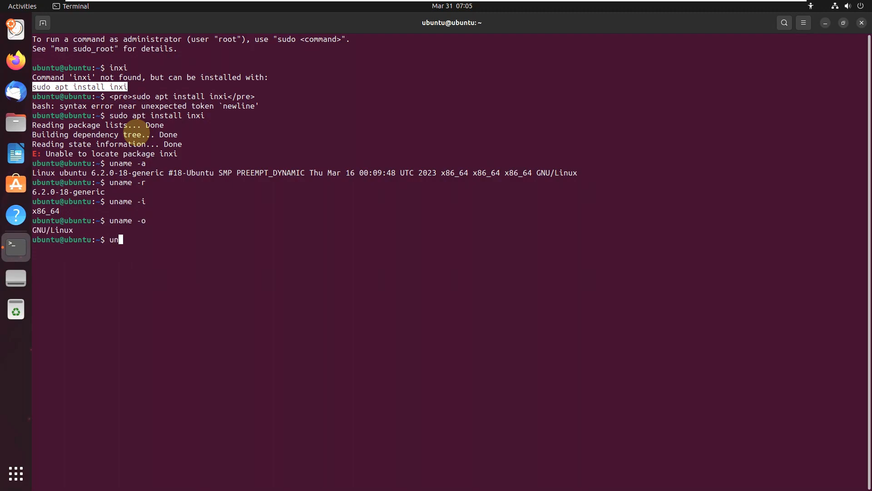
pyautogui.write('ame -n')
pyautogui.press('Return')
pyautogui.write('uname -s')
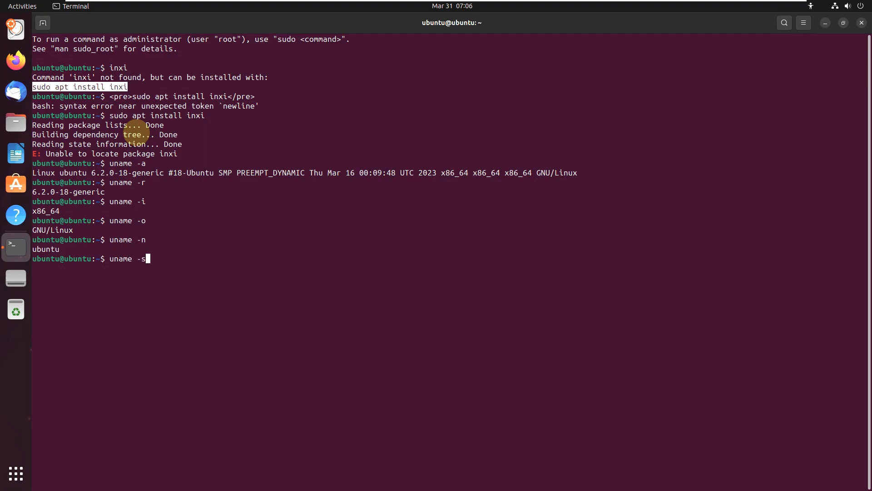
pyautogui.press('Return')
# Try to print the kernel version by running uame -v.
pyautogui.write('u')
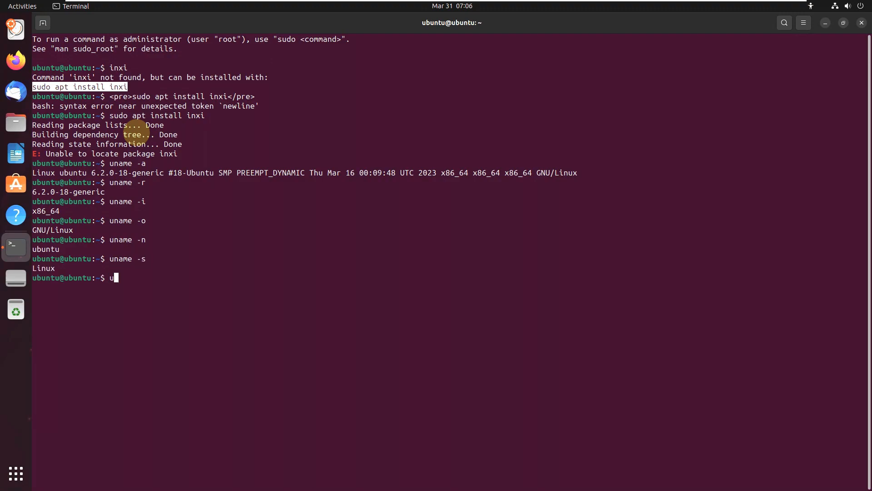
pyautogui.write('ame -v')
pyautogui.press('Return')
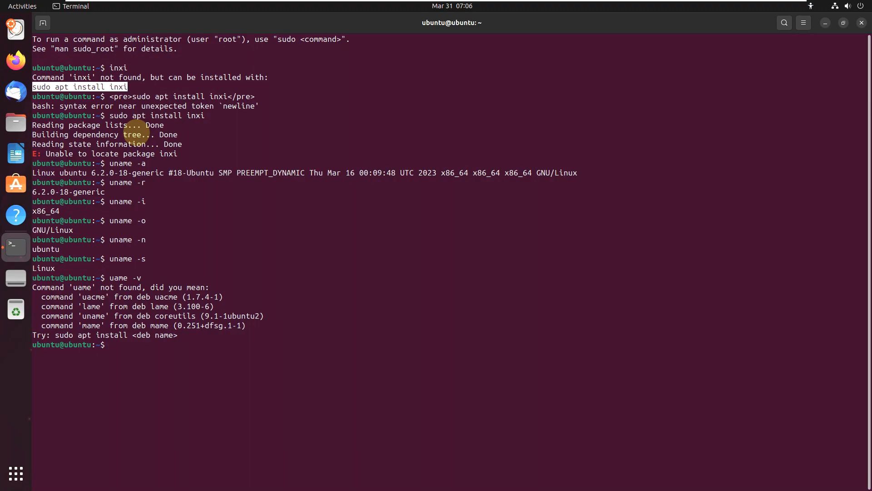
# Try to run htop, and install its package with sudo apt install htop.
pyautogui.write('exi')
pyautogui.press('BackSpace')
pyautogui.press('BackSpace')
pyautogui.press('BackSpace')
pyautogui.write('htop')
pyautogui.press('Return')
pyautogui.write('sudo apt install htop')
pyautogui.press('Return')
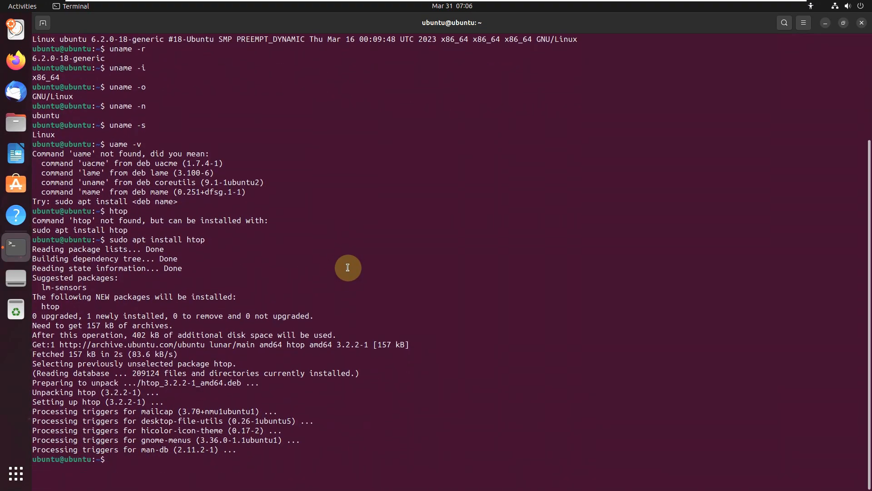
# Run htop to view the running processes and resource usage, and close the terminal along with it.
pyautogui.write('htop')
pyautogui.press('Return')
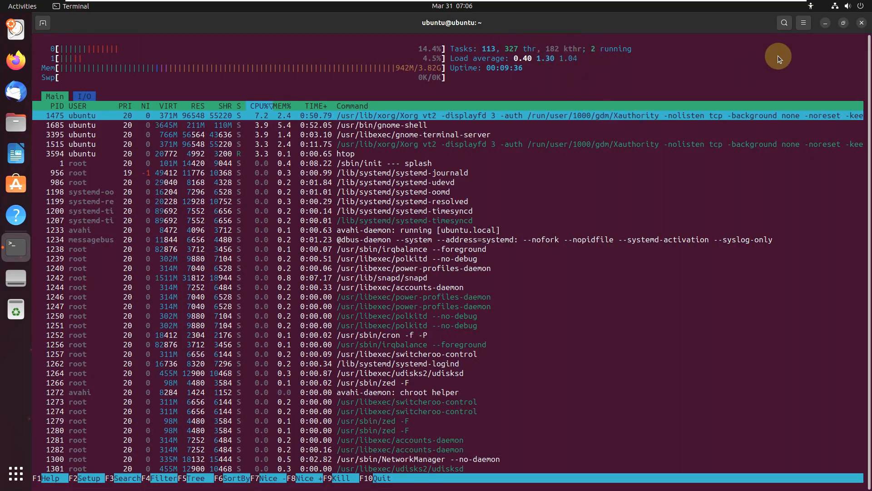
pyautogui.click(862, 23)
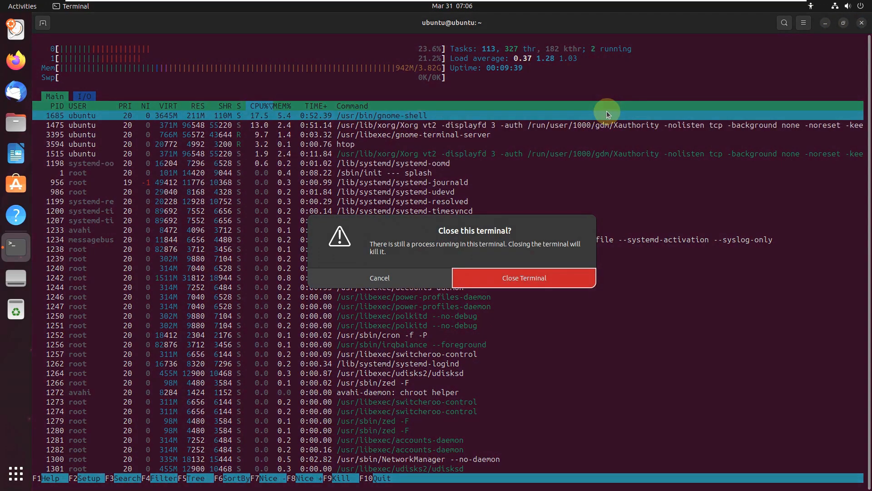
pyautogui.click(499, 278)
# Launch Firefox and close the Firefox Privacy Notice tab.
pyautogui.click(9, 470)
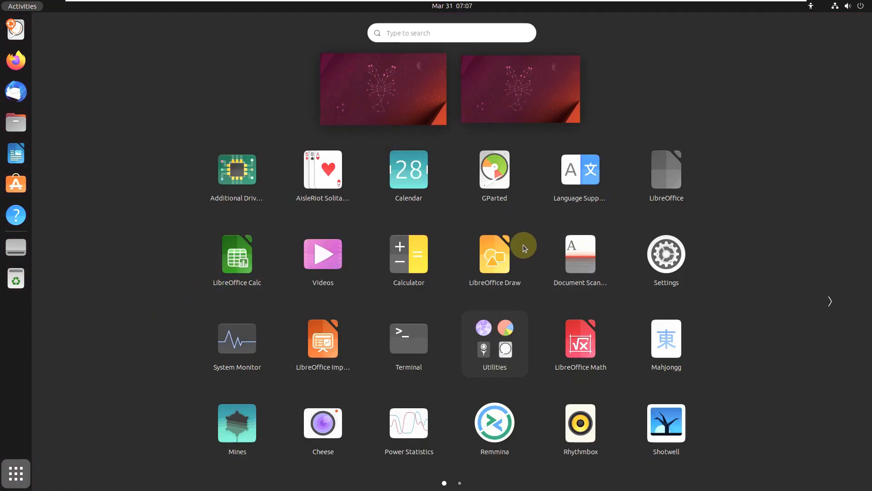
pyautogui.click(26, 63)
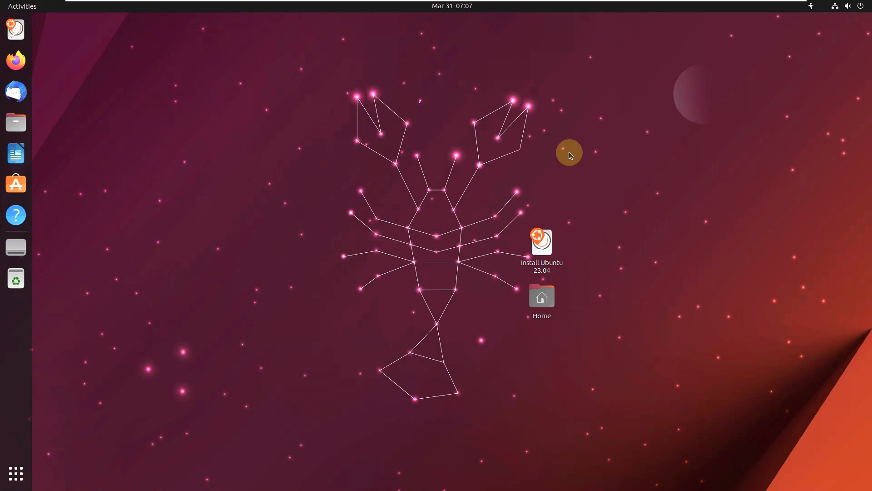
pyautogui.click(849, 7)
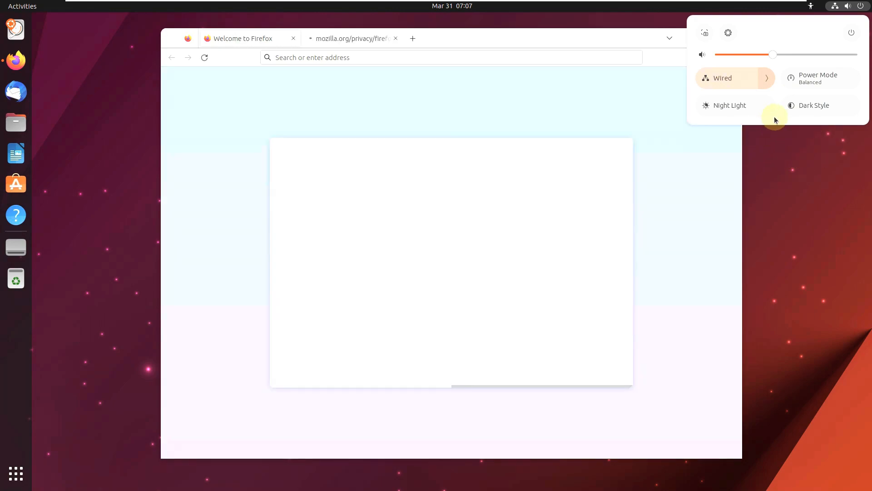
pyautogui.click(784, 179)
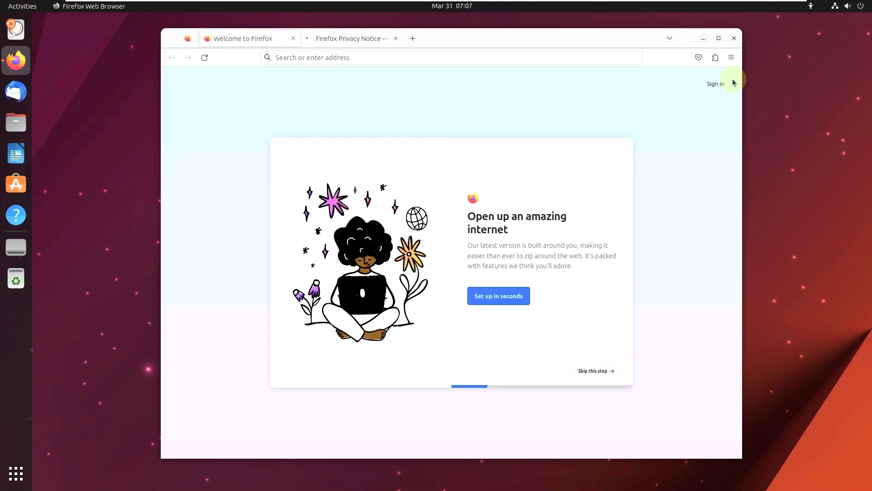
pyautogui.click(396, 39)
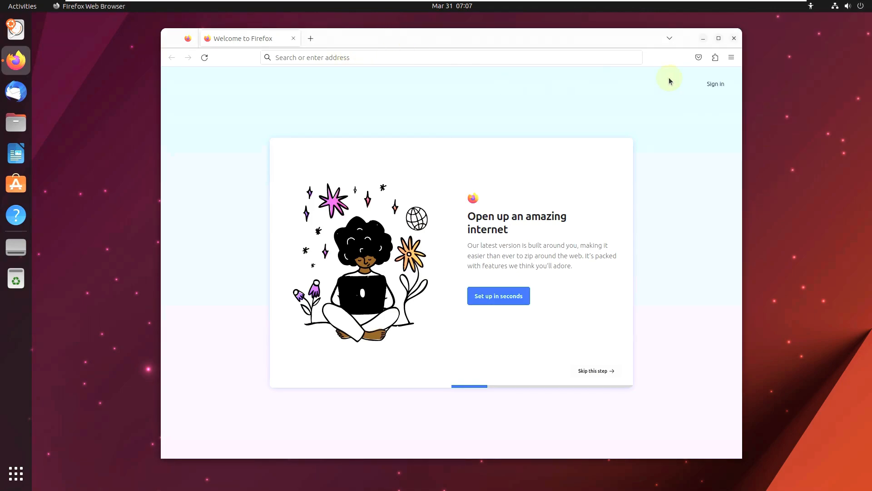
# Check the browser version in the About Mozilla Firefox window and close that window.
pyautogui.click(728, 60)
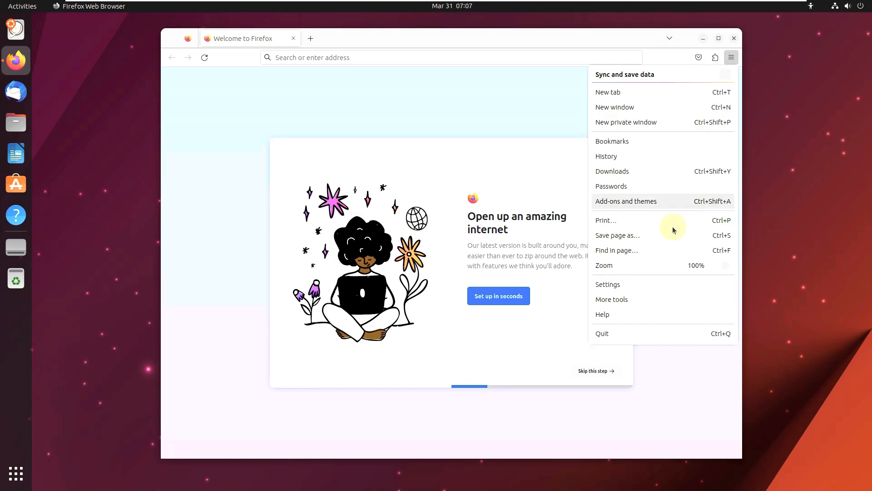
pyautogui.click(656, 318)
pyautogui.click(619, 175)
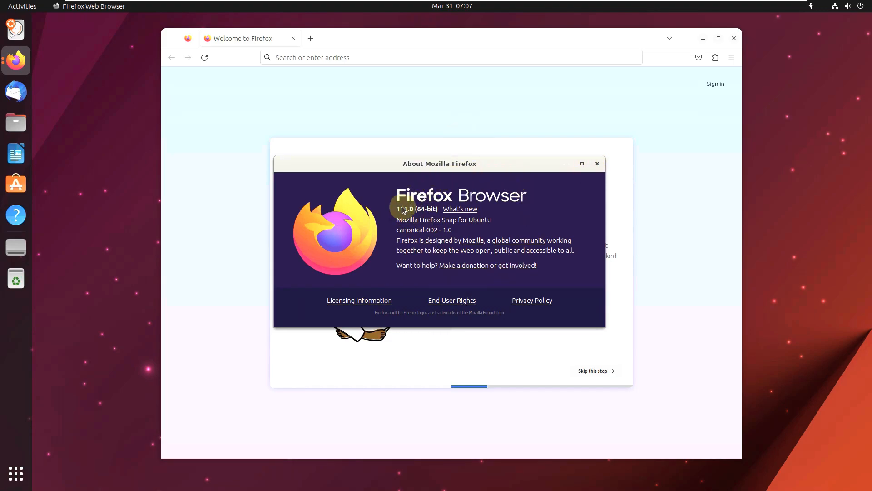
pyautogui.click(597, 164)
# Search Google for "ubuntu 23.04" in the Welcome to Firefox tab.
pyautogui.click(435, 56)
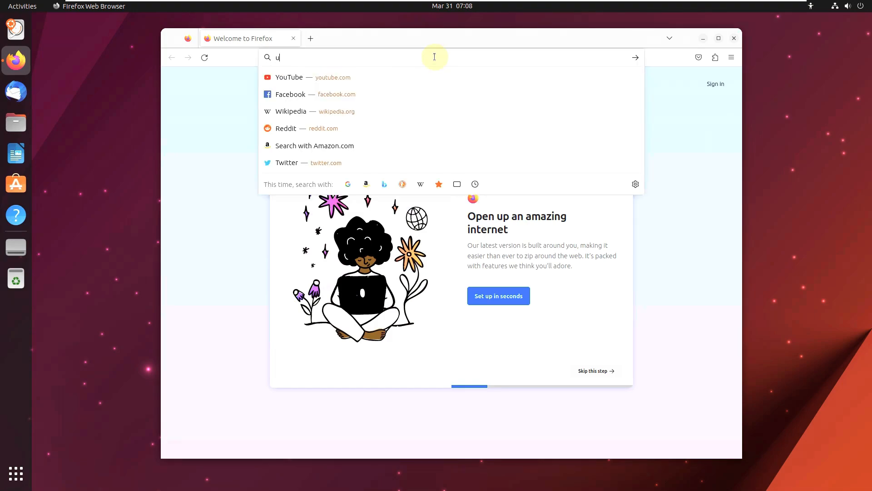
pyautogui.write('un')
pyautogui.press('BackSpace')
pyautogui.write('buntu 23')
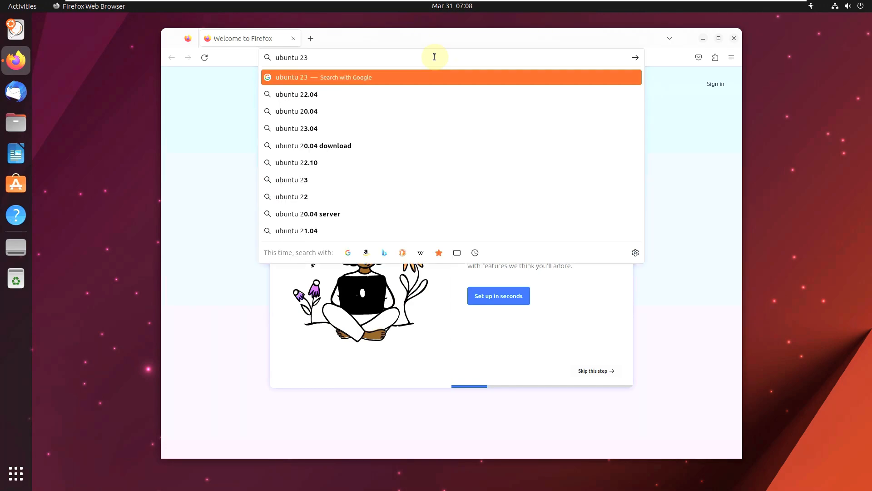
pyautogui.write('.04')
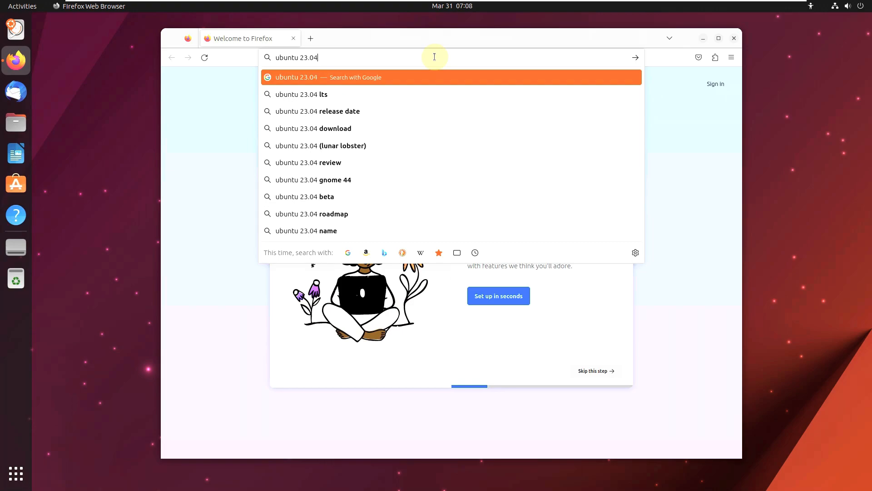
pyautogui.press('Return')
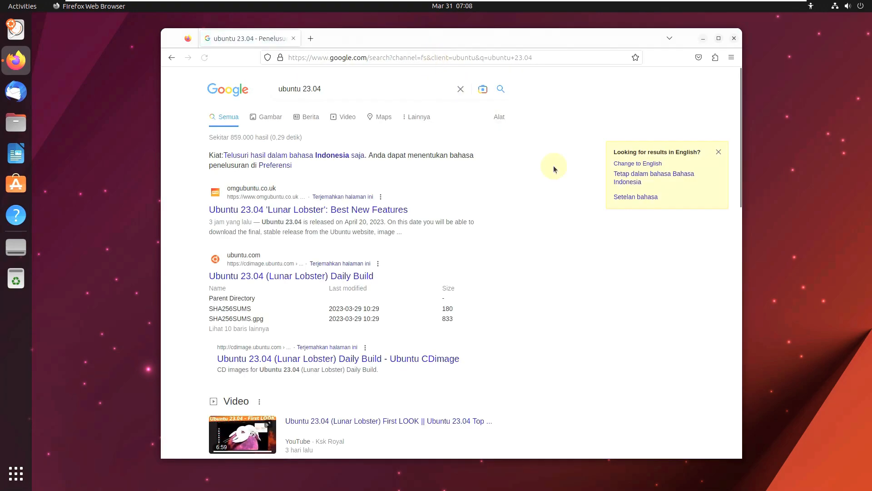
# Change the search results to English and open the Ubuntu 23.04 (Lunar Lobster) Daily Build page on cdimage.ubuntu.com.
pyautogui.click(624, 164)
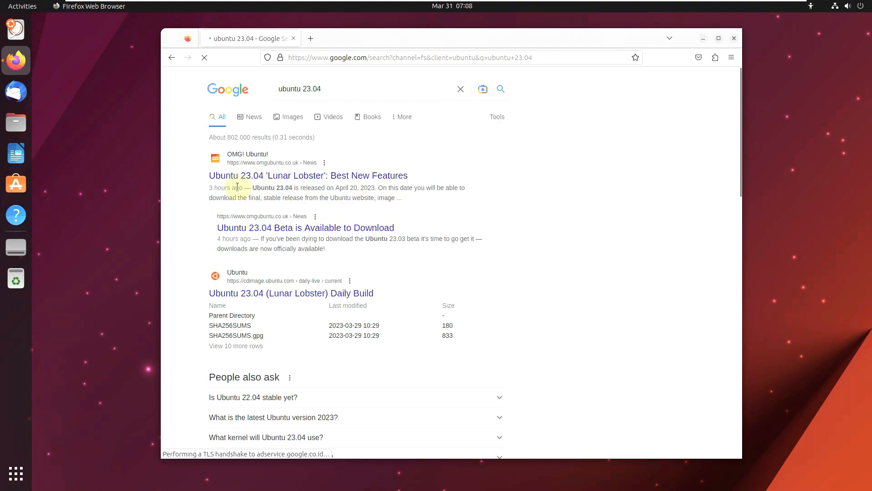
pyautogui.scroll(-2, 250, 293)
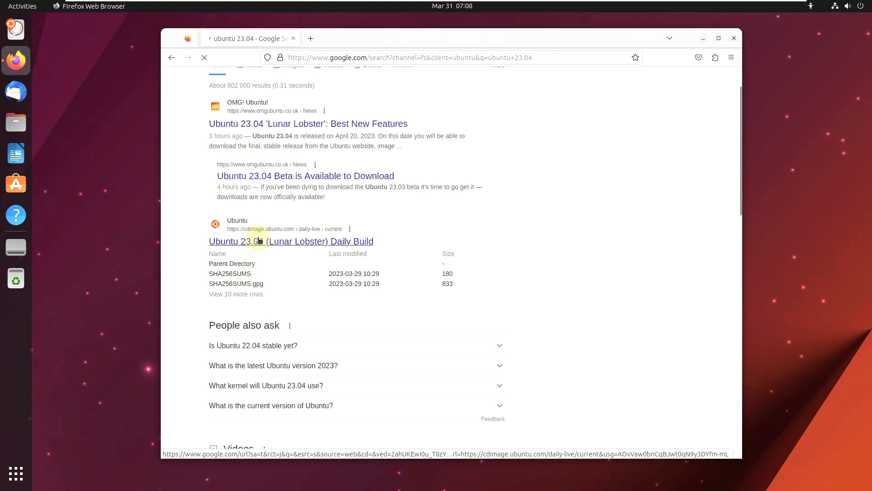
pyautogui.click(297, 247)
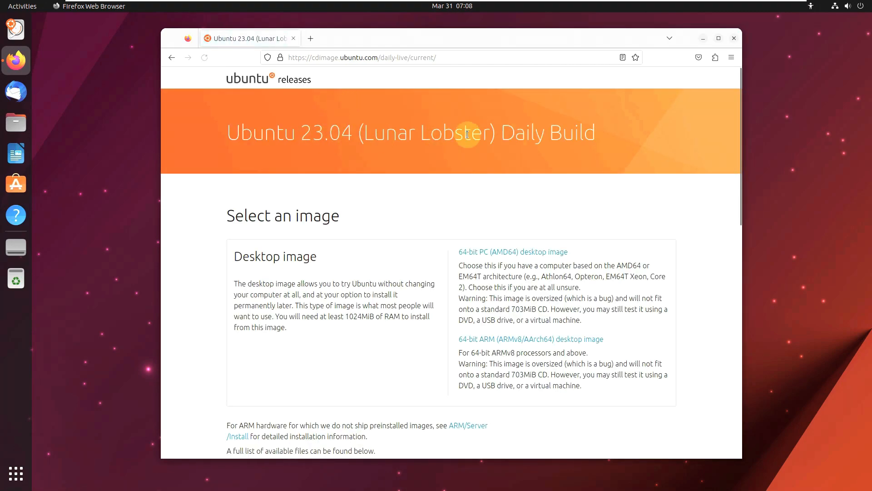
# Look through the Ubuntu 23.04 daily build page for its AMD64 and ARM64 desktop images and their sizes.
pyautogui.tripleClick(257, 129)
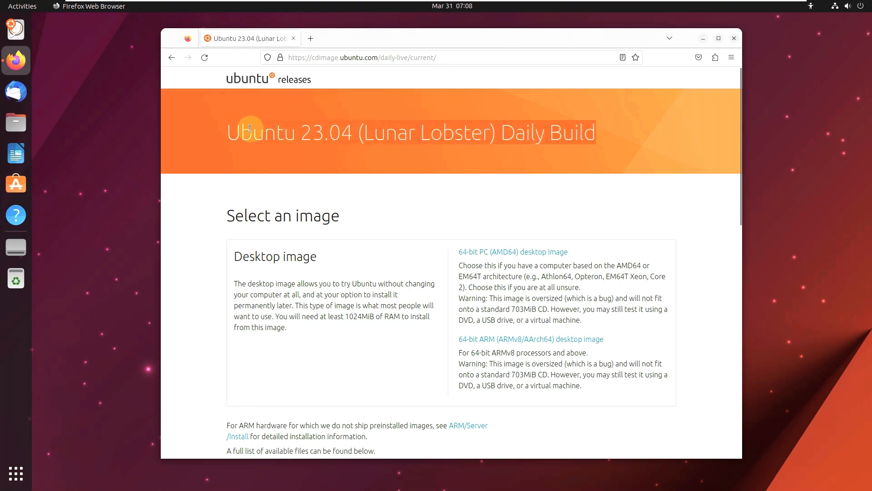
pyautogui.scroll(-10, 287, 132)
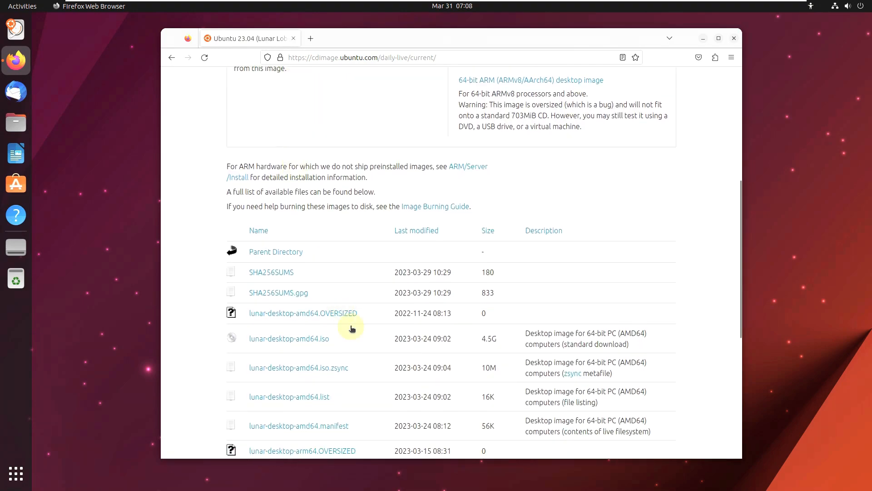
pyautogui.scroll(-4, 336, 302)
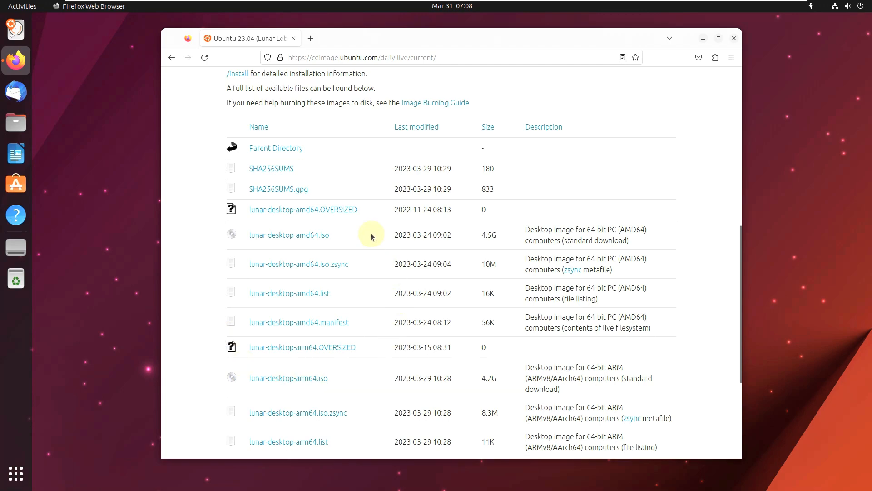
pyautogui.scroll(-2, 322, 222)
pyautogui.doubleClick(498, 329)
pyautogui.click(502, 331)
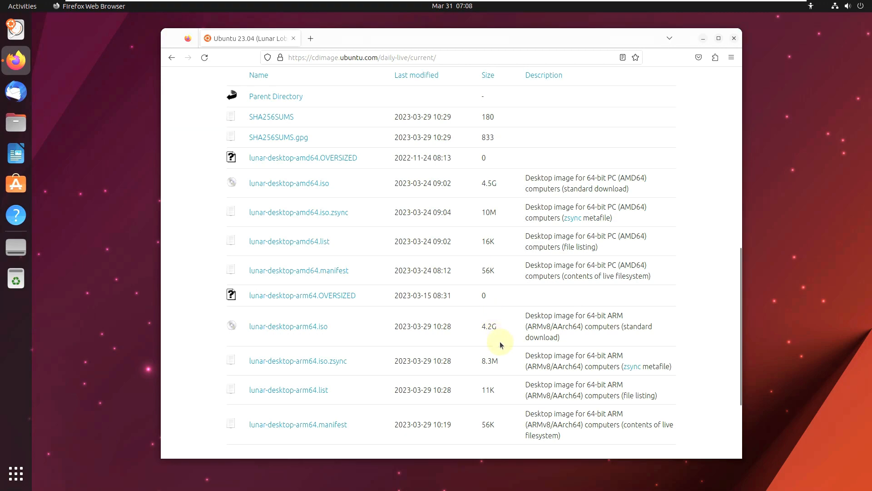
pyautogui.scroll(2, 501, 345)
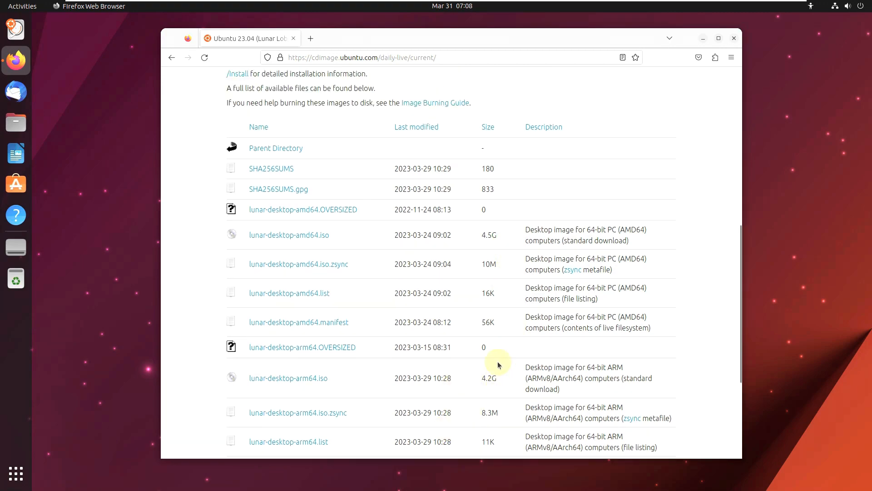
# Highlight the lunar-desktop-amd64.iso entry to check its modification date and size, and clear the selection.
pyautogui.moveTo(487, 233); pyautogui.dragTo(250, 234)
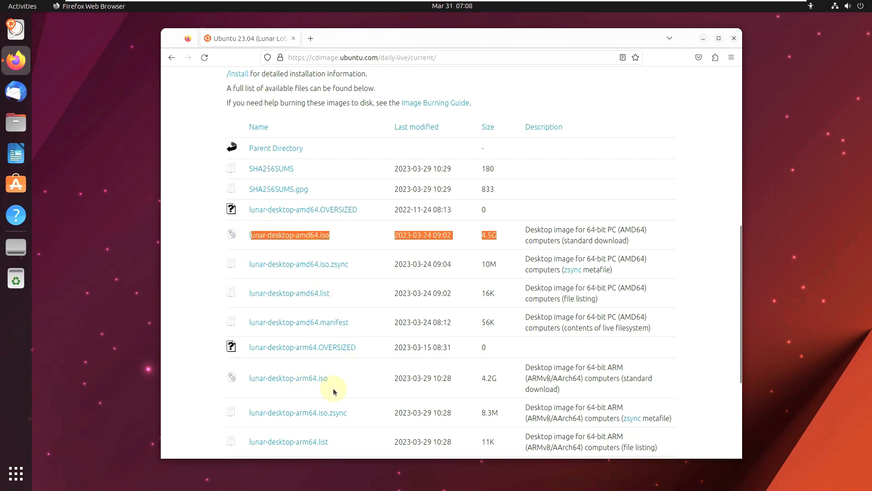
pyautogui.click(360, 234)
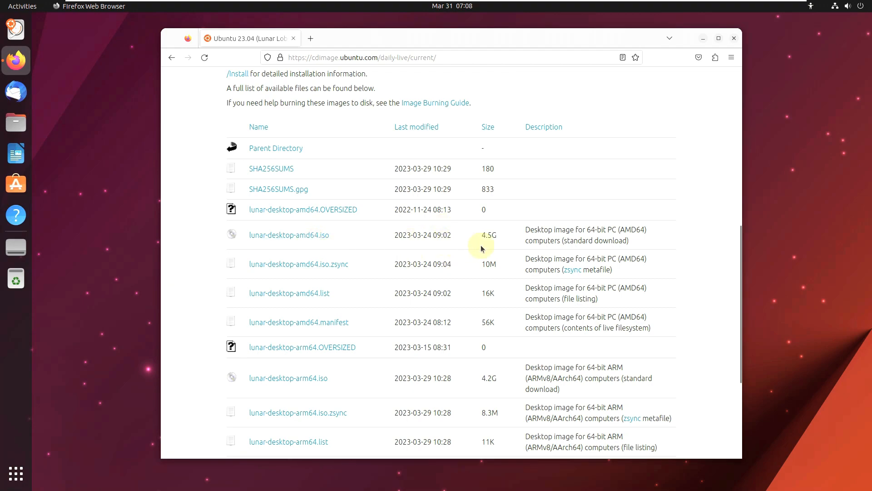
pyautogui.moveTo(413, 233); pyautogui.dragTo(249, 235)
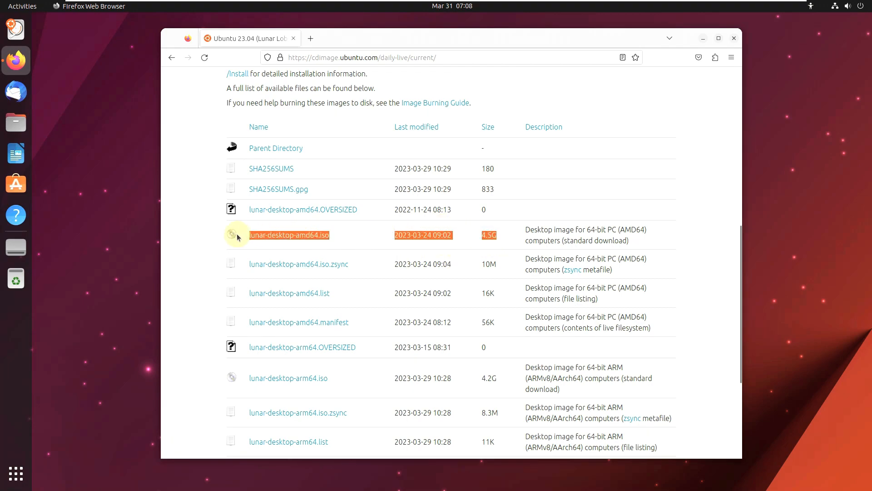
pyautogui.click(499, 244)
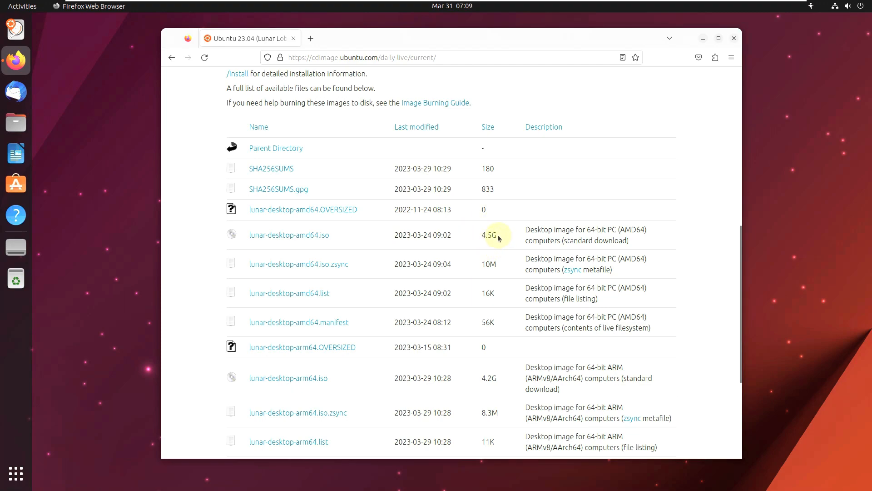
pyautogui.click(455, 240)
# Start downloading lunar-desktop-amd64.iso from the current build, highlight its modification date, and cancel the download.
pyautogui.click(292, 235)
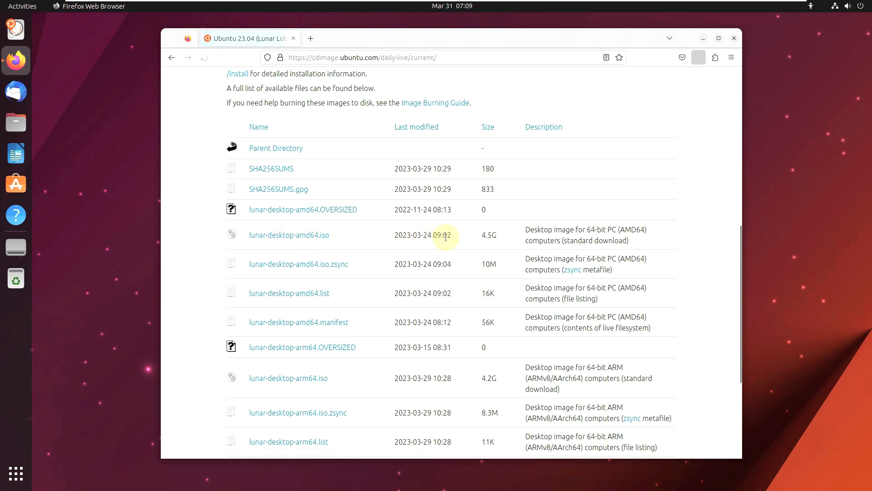
pyautogui.moveTo(393, 236); pyautogui.dragTo(430, 235)
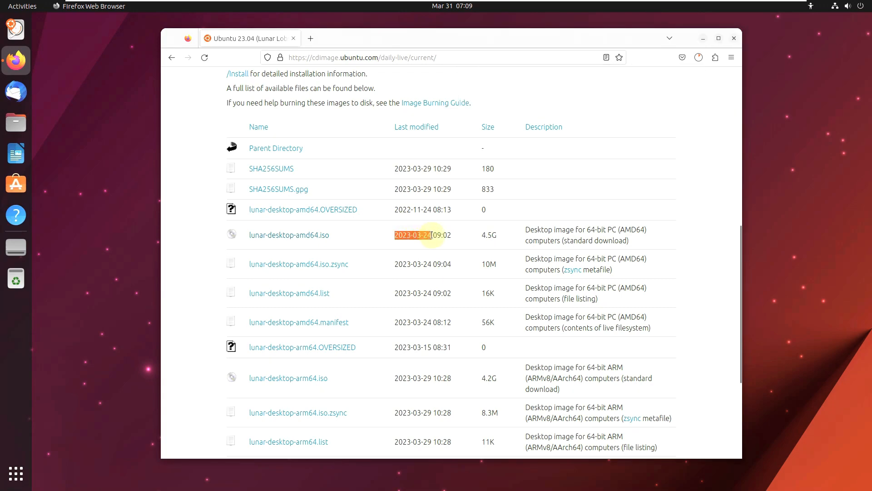
pyautogui.moveTo(430, 237); pyautogui.dragTo(432, 236)
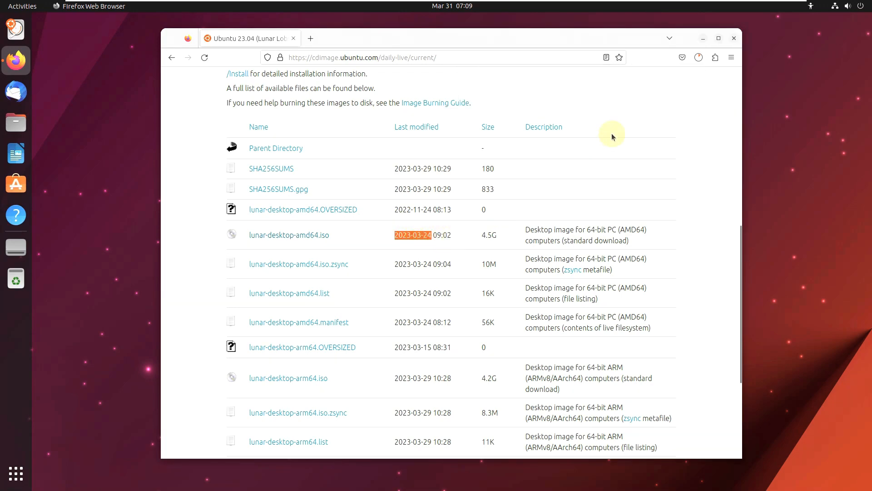
pyautogui.click(699, 57)
pyautogui.click(696, 89)
pyautogui.click(705, 136)
# Open the parent directory of the current build and highlight the pending/ folder's modification date.
pyautogui.scroll(-3, 347, 171)
pyautogui.scroll(5, 347, 171)
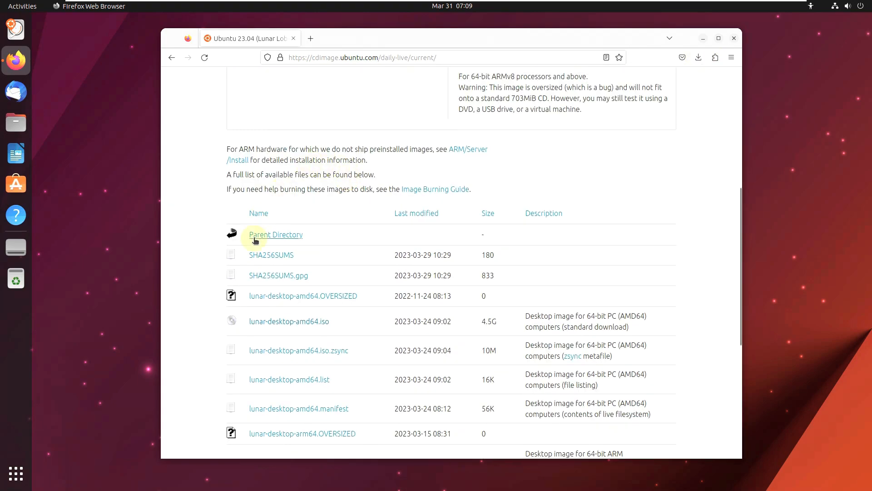
pyautogui.click(279, 239)
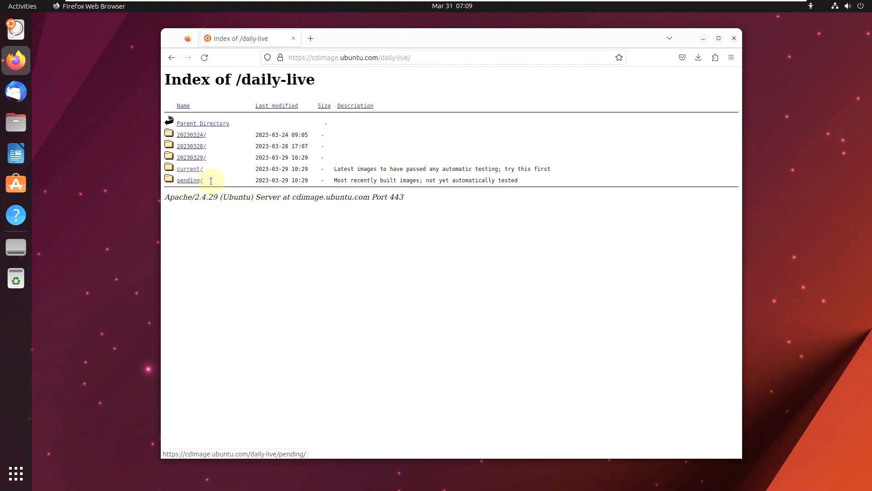
pyautogui.moveTo(289, 180); pyautogui.dragTo(246, 180)
pyautogui.click(289, 180)
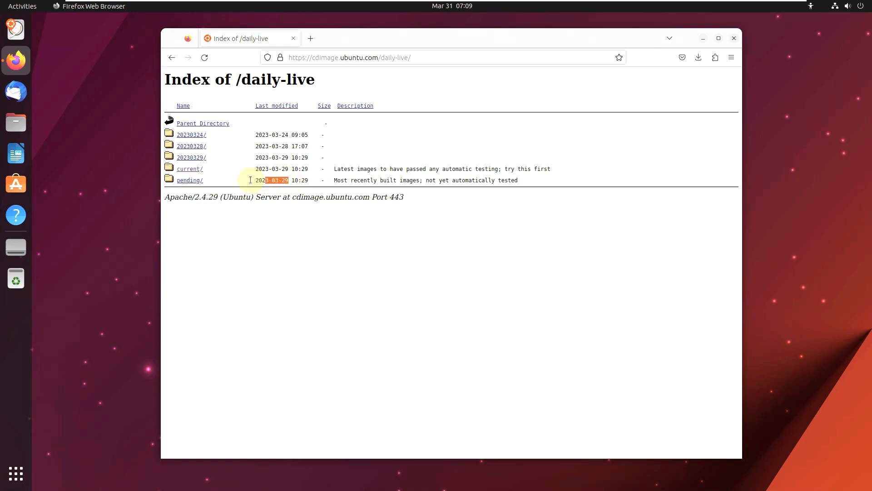
pyautogui.click(287, 224)
# Open the current/ folder, check the date of its lunar-desktop-amd64.iso, and return to the daily-live index.
pyautogui.click(193, 169)
pyautogui.scroll(-6, 271, 211)
pyautogui.scroll(-2, 418, 279)
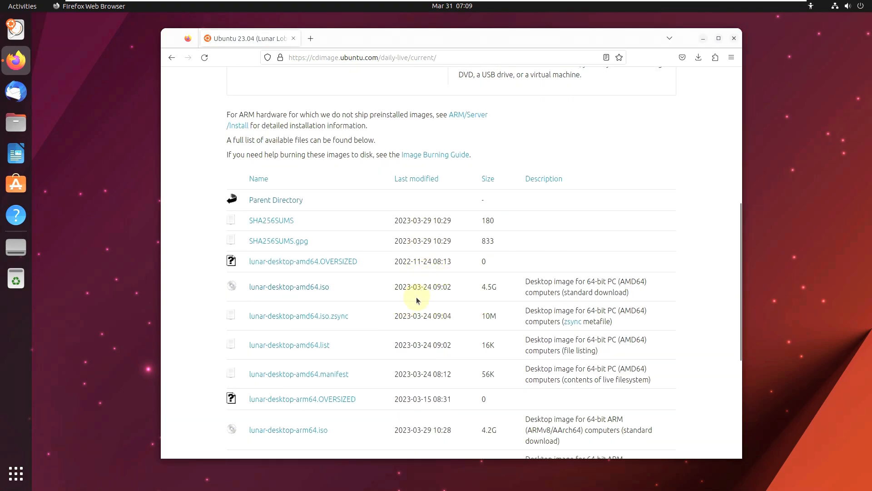
pyautogui.click(172, 58)
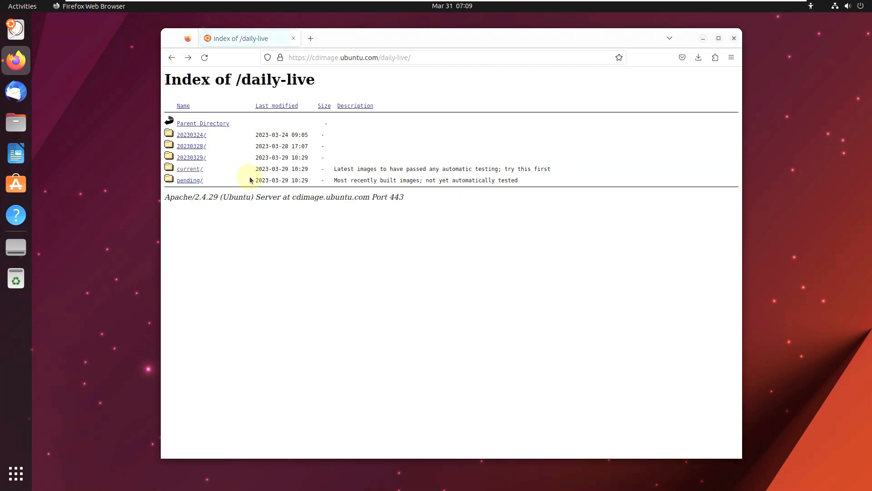
# Open the pending/ folder and highlight the modification date of its lunar-desktop-amd64.iso.
pyautogui.click(197, 181)
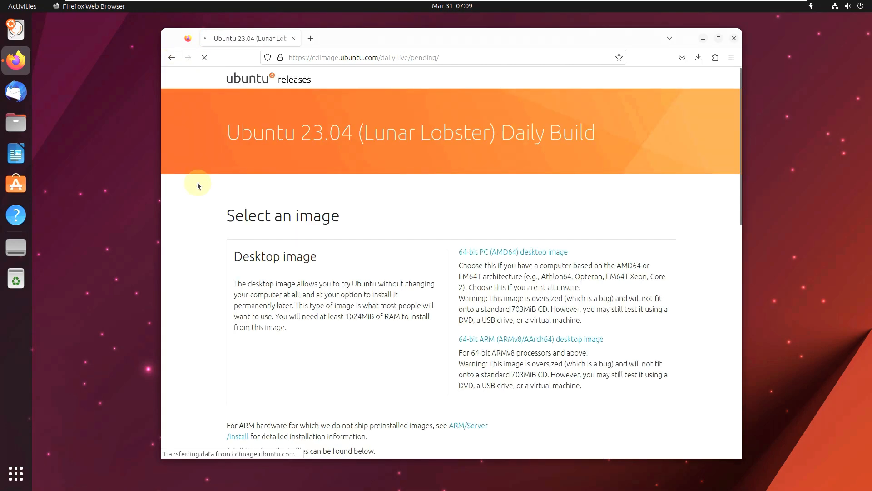
pyautogui.scroll(-4, 198, 184)
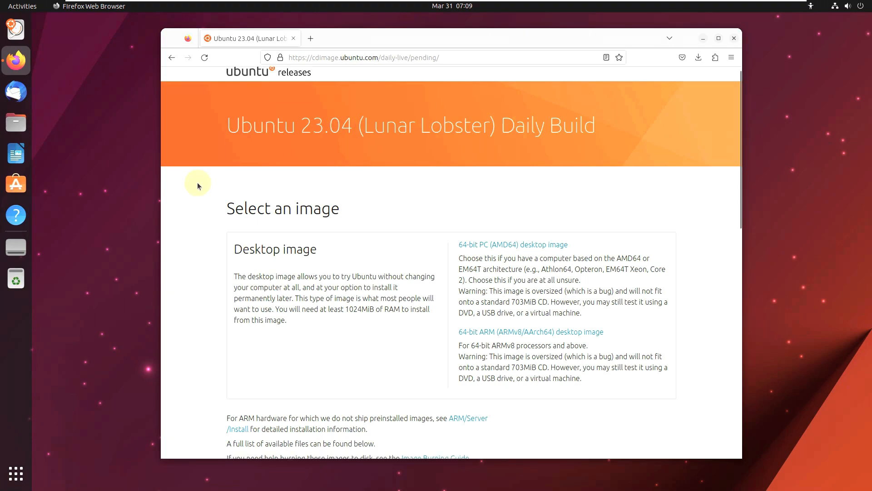
pyautogui.scroll(-5, 564, 317)
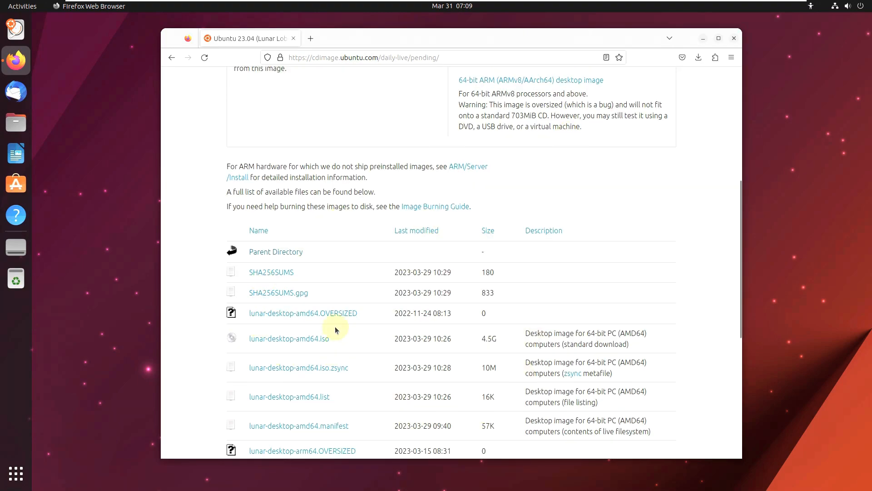
pyautogui.scroll(3, 408, 233)
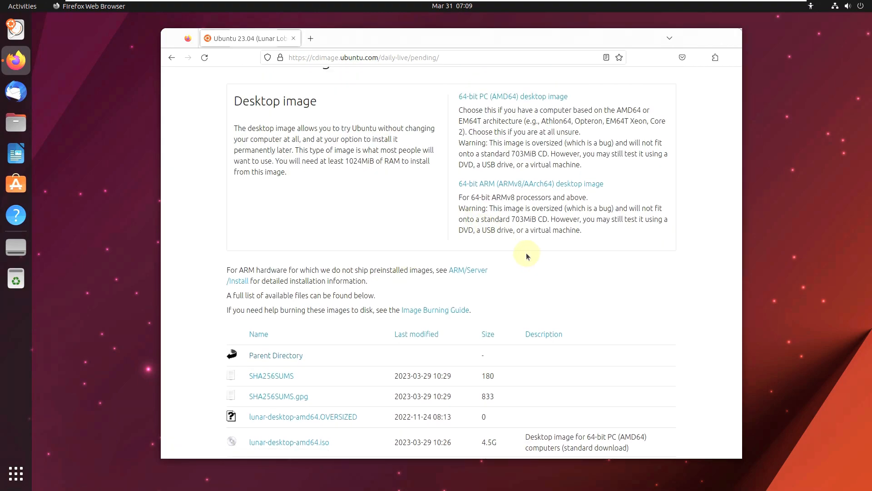
pyautogui.scroll(2, 536, 253)
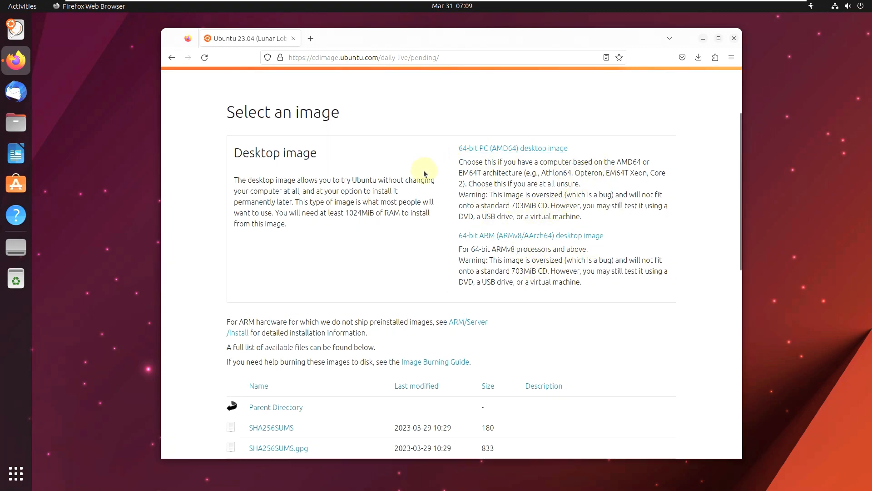
pyautogui.scroll(-3, 423, 173)
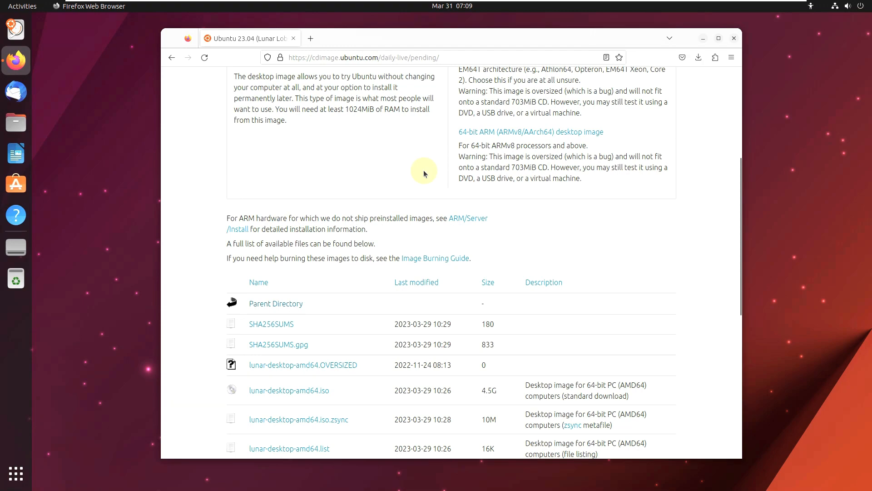
pyautogui.scroll(3, 424, 172)
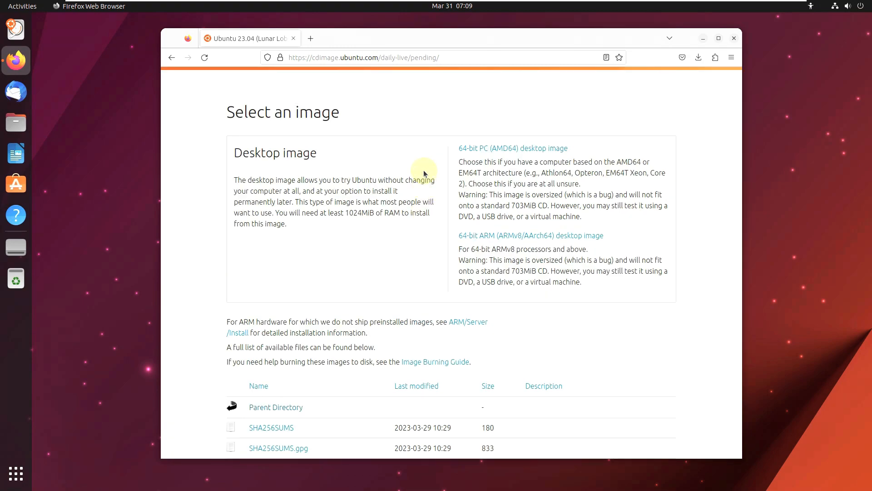
pyautogui.scroll(-6, 424, 173)
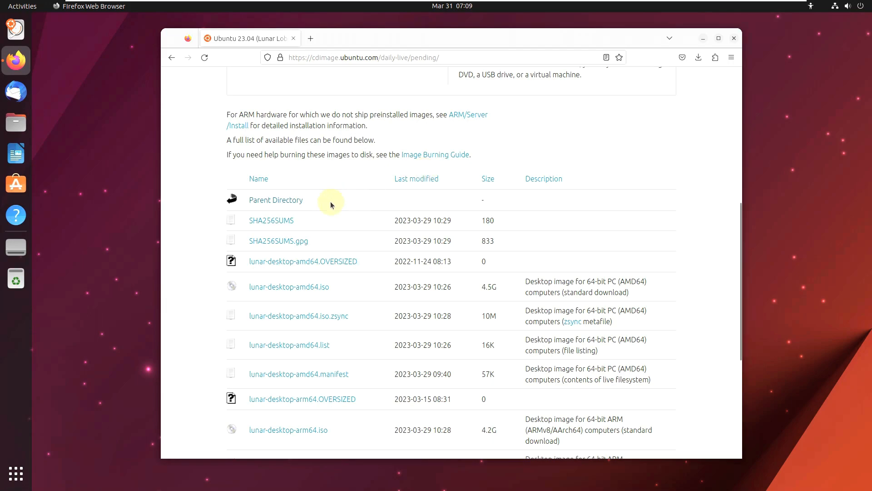
pyautogui.moveTo(456, 288); pyautogui.dragTo(390, 286)
pyautogui.click(432, 288)
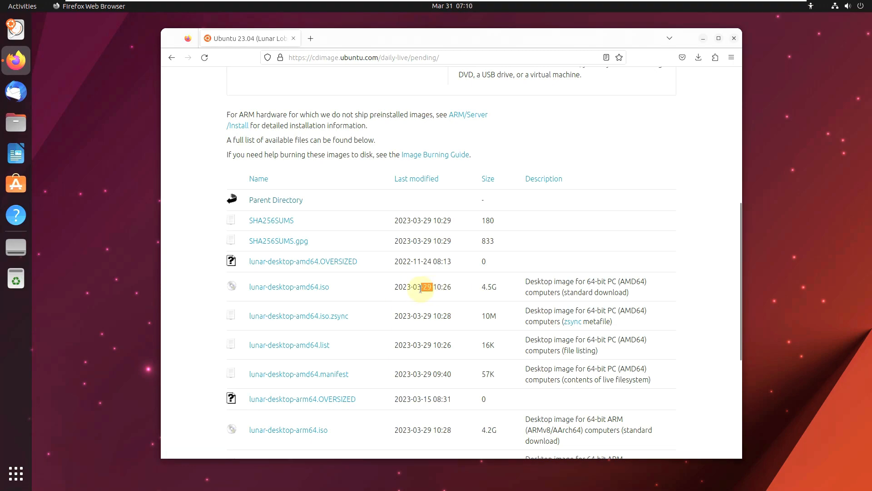
# Start downloading lunar-desktop-amd64.iso from the pending build, cancel the download, and dismiss the downloads list.
pyautogui.click(295, 288)
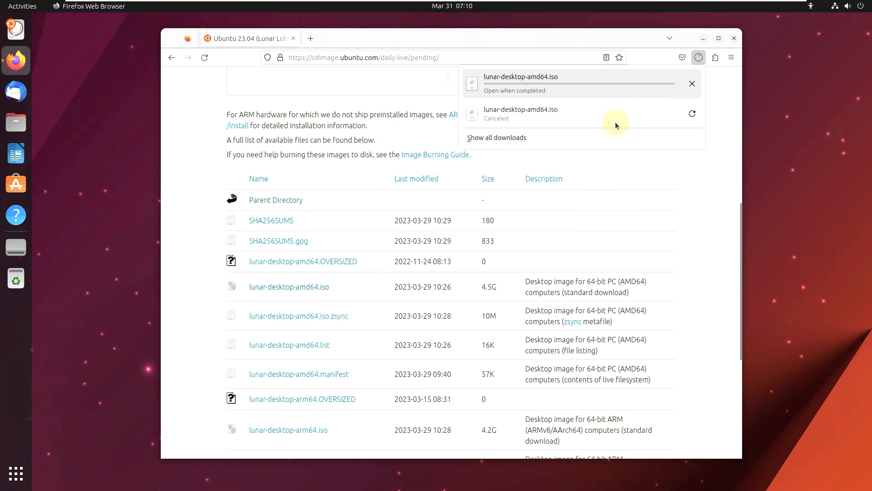
pyautogui.click(692, 83)
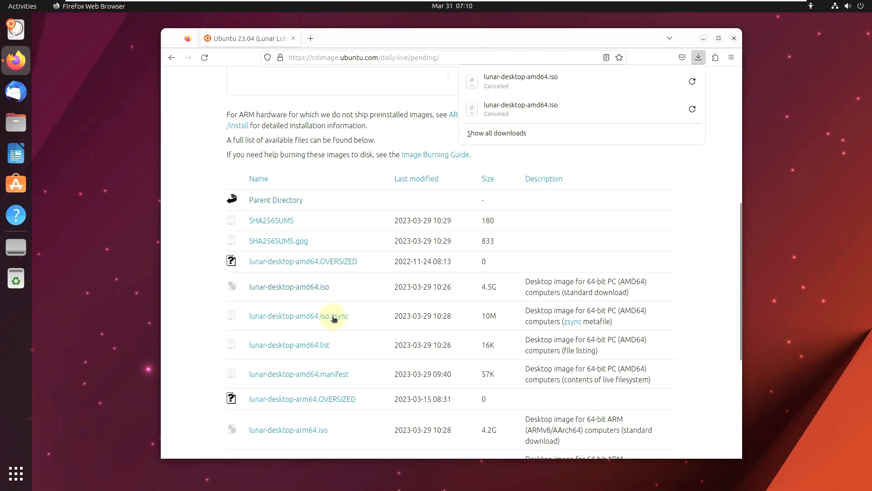
pyautogui.click(558, 156)
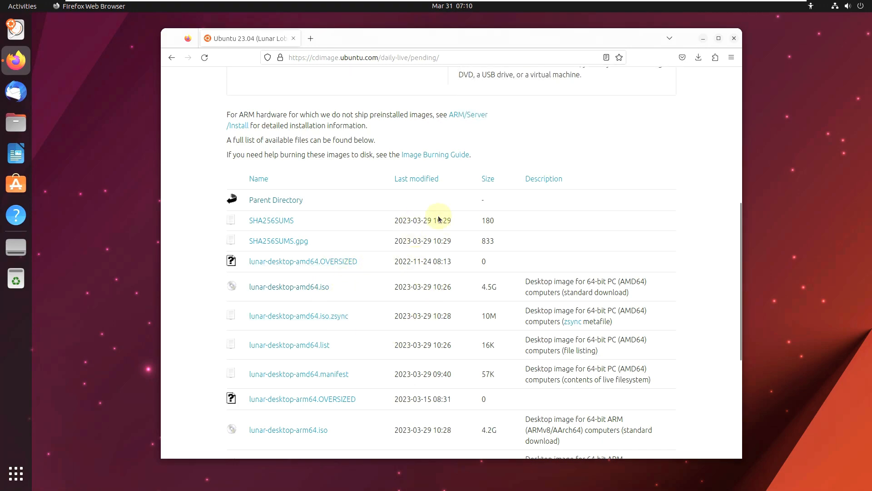
# Bring up the About Firefox information from the Firefox help options and dismiss it.
pyautogui.scroll(3, 511, 159)
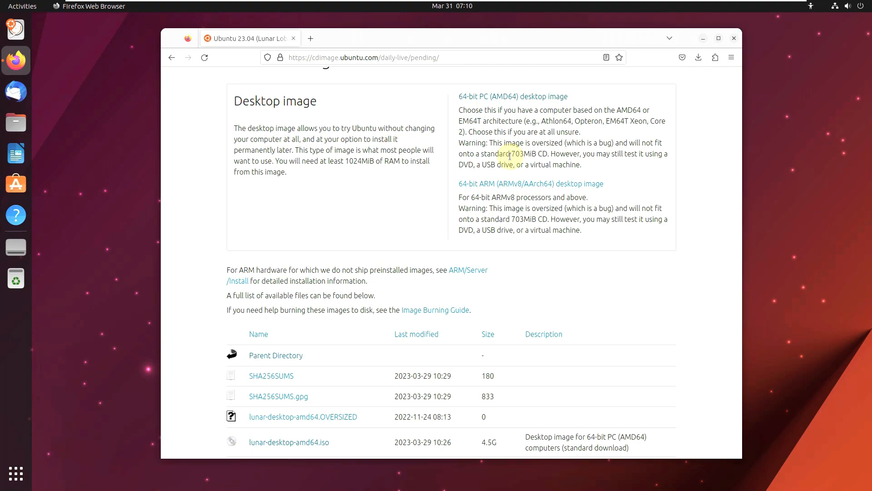
pyautogui.scroll(3, 509, 156)
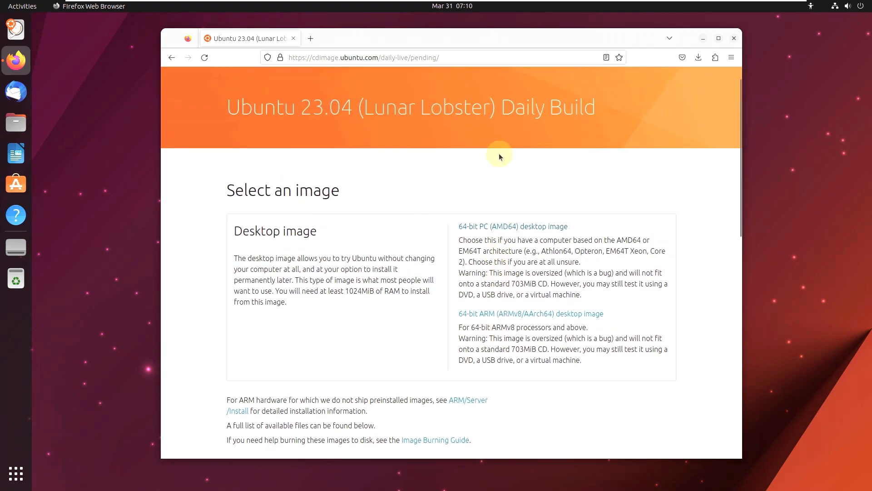
pyautogui.click(731, 57)
pyautogui.click(612, 314)
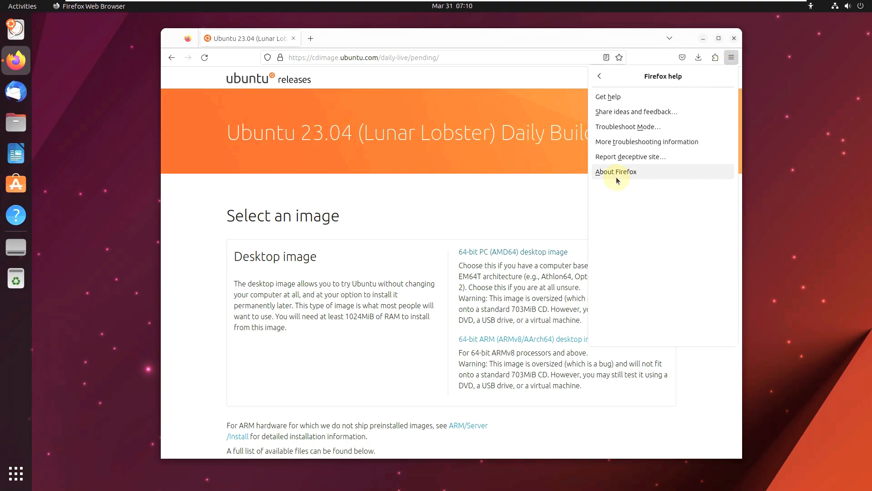
pyautogui.click(616, 176)
pyautogui.click(595, 165)
# Look over the pending build's file list once more and close the Firefox window.
pyautogui.scroll(-3, 362, 312)
pyautogui.scroll(-3, 294, 266)
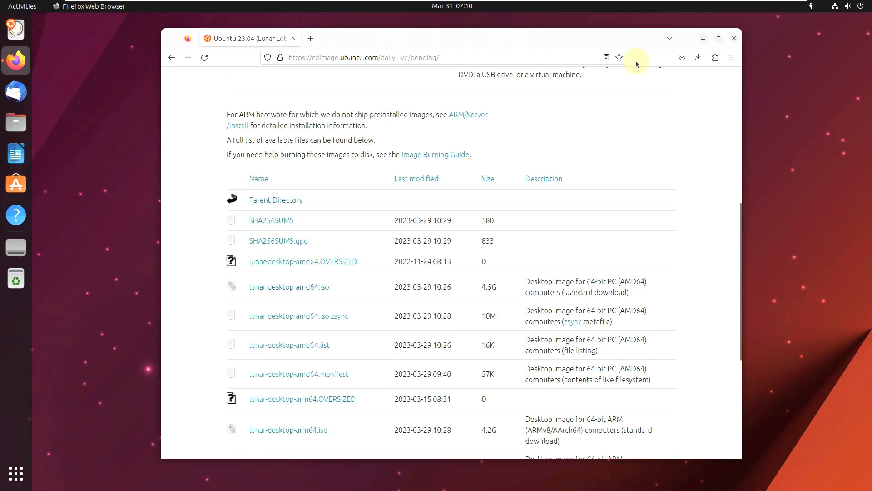
pyautogui.click(735, 39)
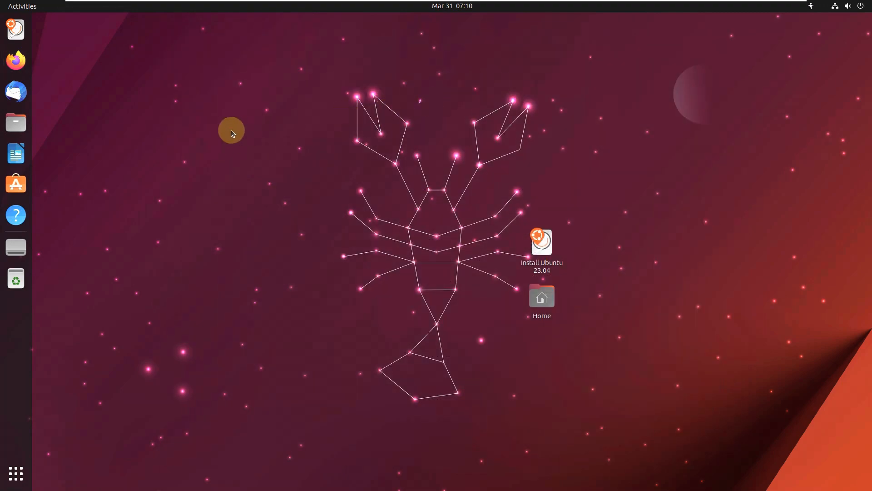
# Look over the quick settings, including Dark Style, and the accessibility options, dismissing each of them.
pyautogui.click(848, 5)
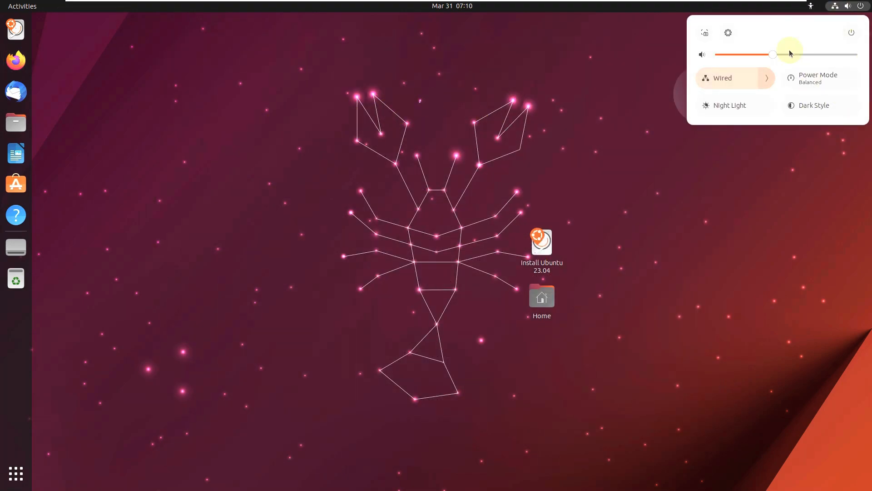
pyautogui.click(815, 106)
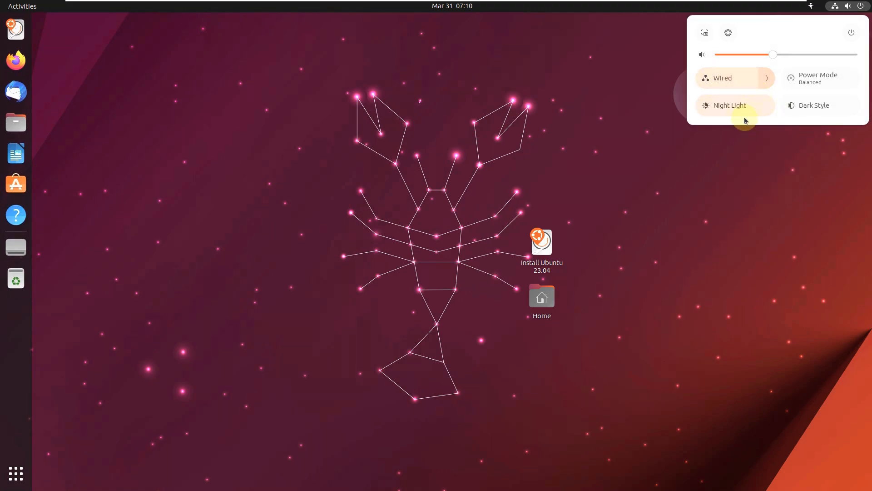
pyautogui.click(750, 157)
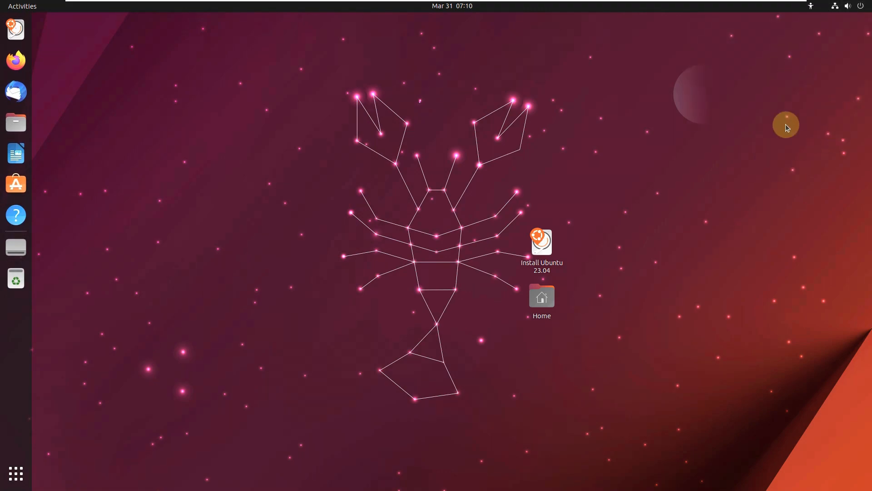
pyautogui.click(811, 7)
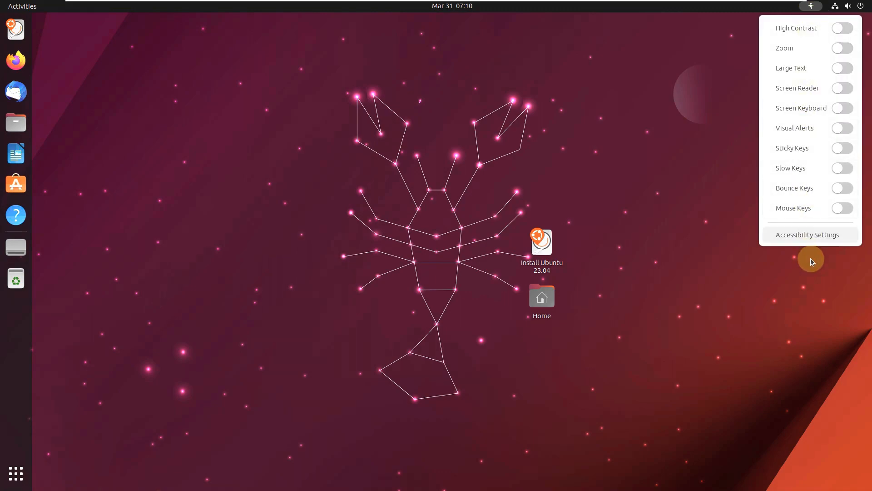
pyautogui.click(797, 283)
pyautogui.click(854, 6)
pyautogui.click(776, 250)
# Look at the Activities overview and return to the desktop workspace.
pyautogui.click(142, 106)
pyautogui.click(20, 6)
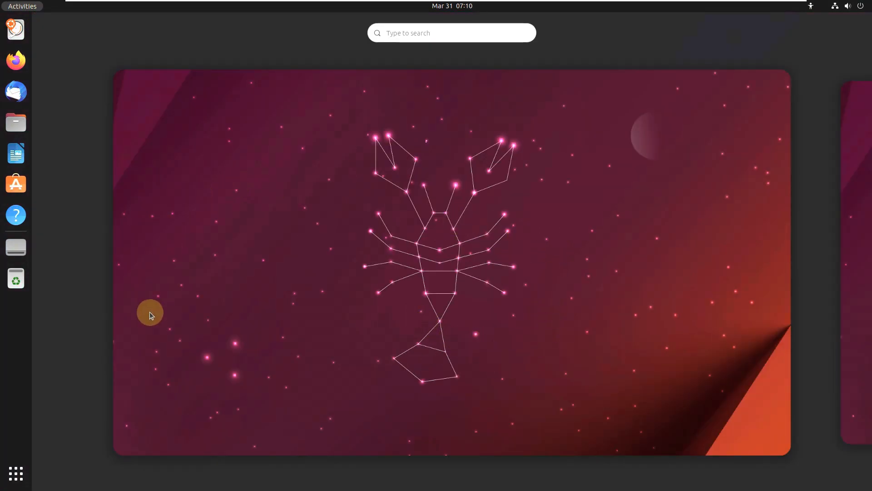
pyautogui.click(748, 192)
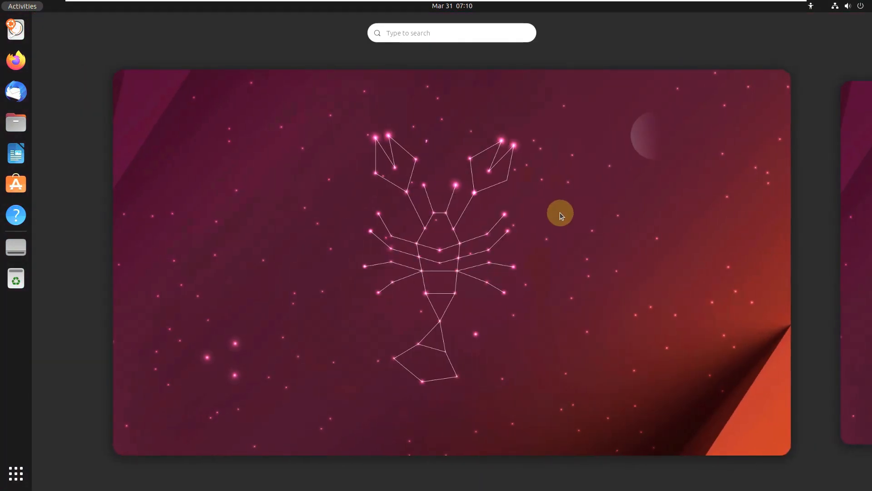
# Open the desktop's background settings and change the accent color to blue.
pyautogui.rightClick(302, 148)
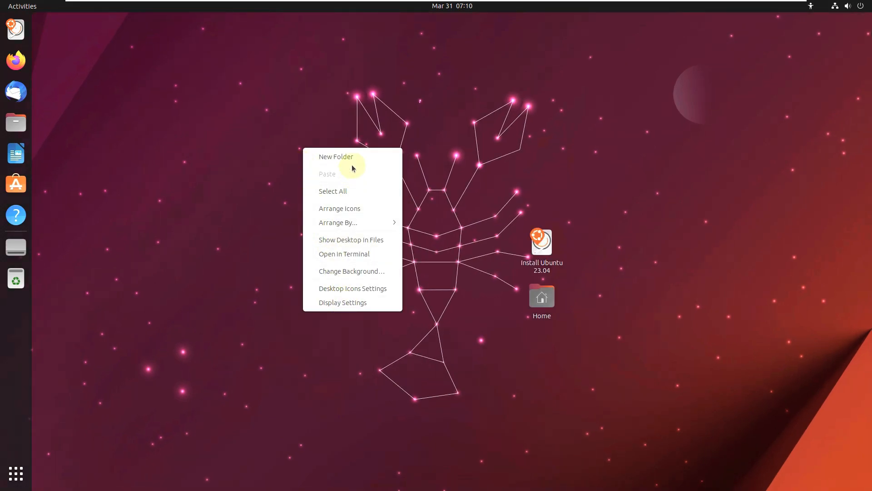
pyautogui.click(359, 271)
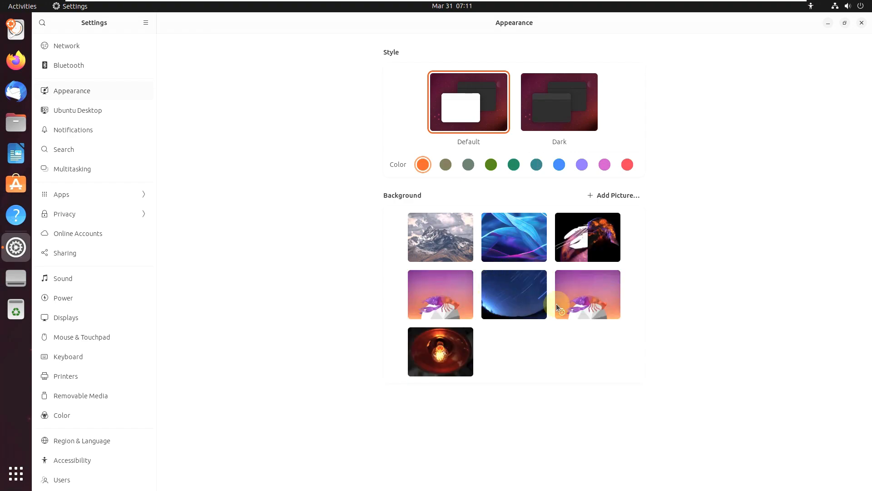
pyautogui.click(585, 236)
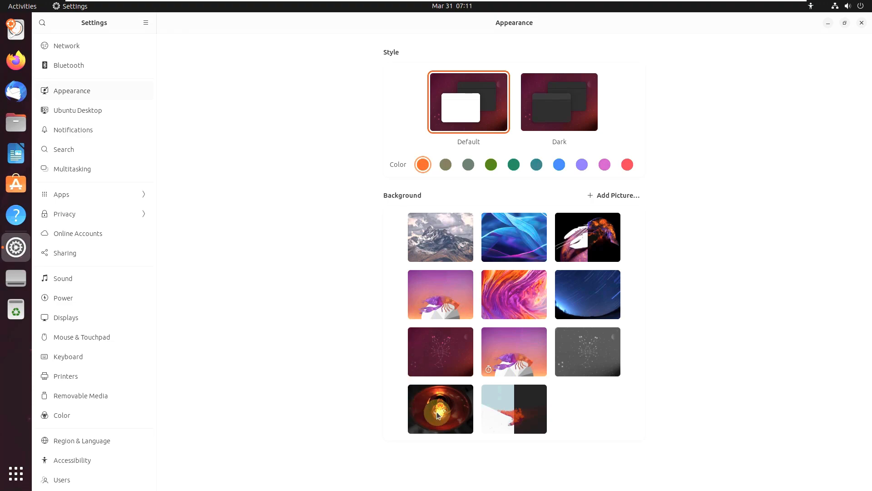
pyautogui.click(560, 164)
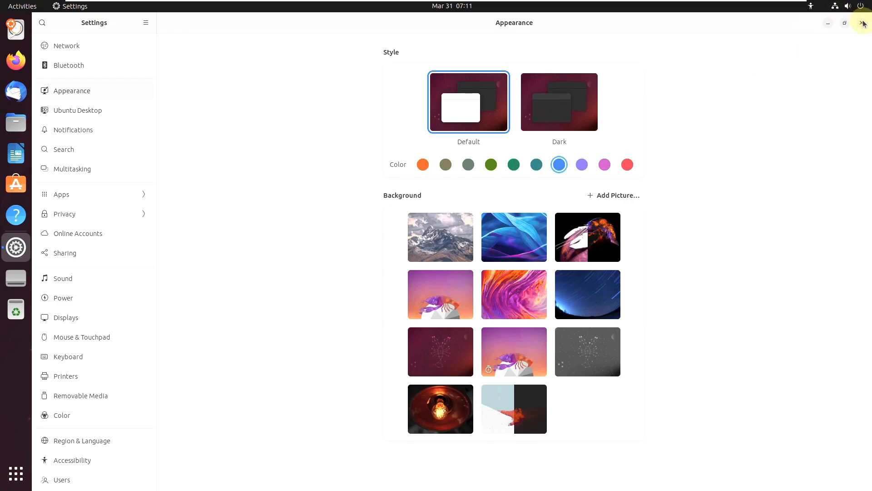
# Try to close the Settings window from the Activities overview.
pyautogui.click(841, 8)
pyautogui.click(841, 8)
pyautogui.click(841, 8)
pyautogui.click(627, 152)
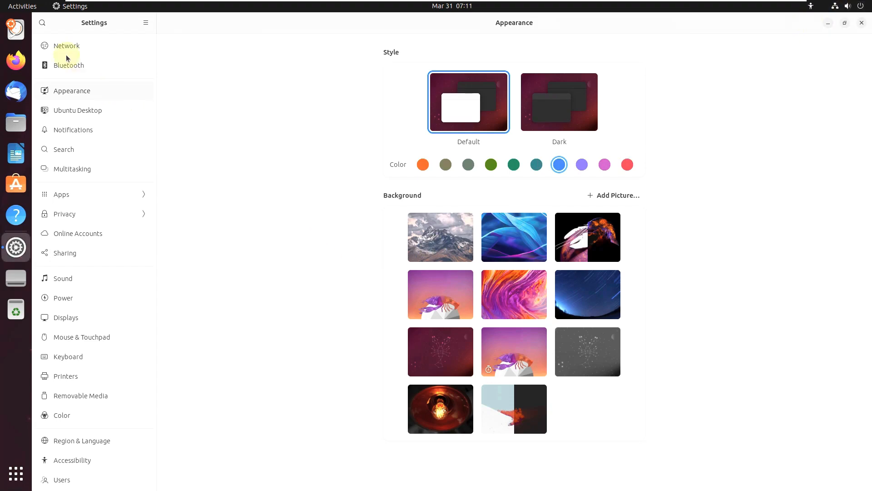
pyautogui.click(27, 6)
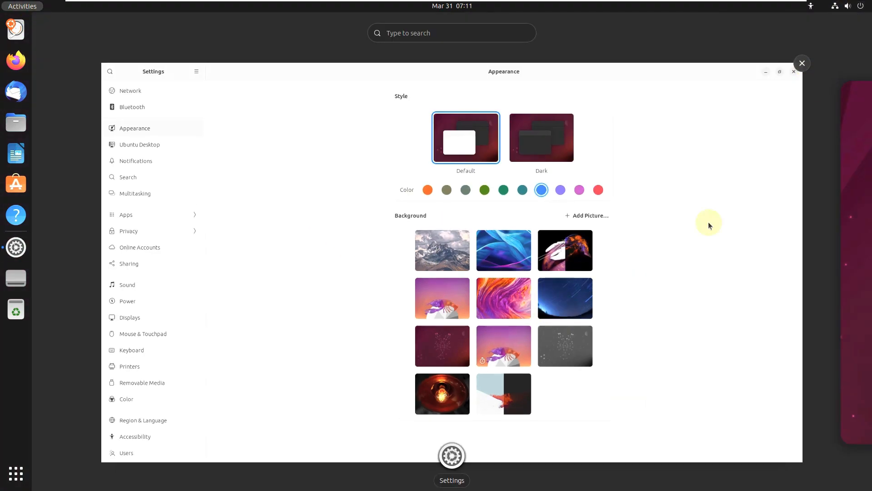
pyautogui.click(802, 63)
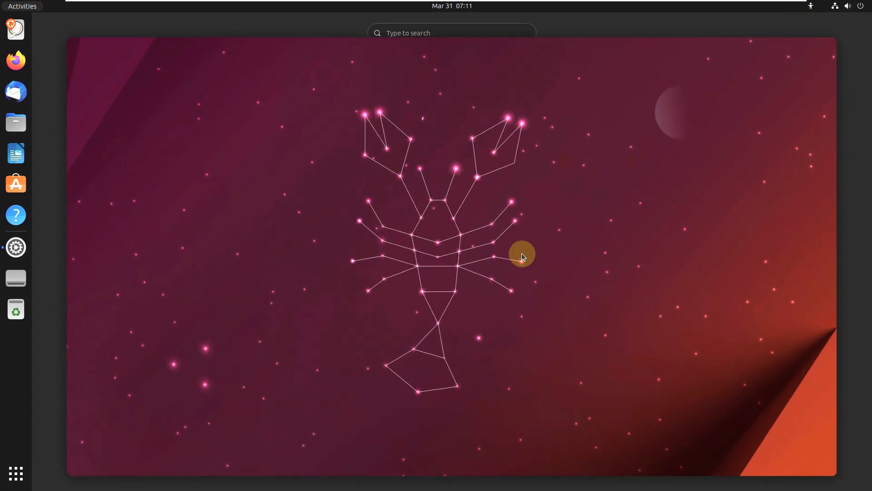
# Return to the unresponsive Settings window through the application overview and force it to quit.
pyautogui.click(522, 252)
pyautogui.click(22, 7)
pyautogui.click(287, 165)
pyautogui.click(15, 473)
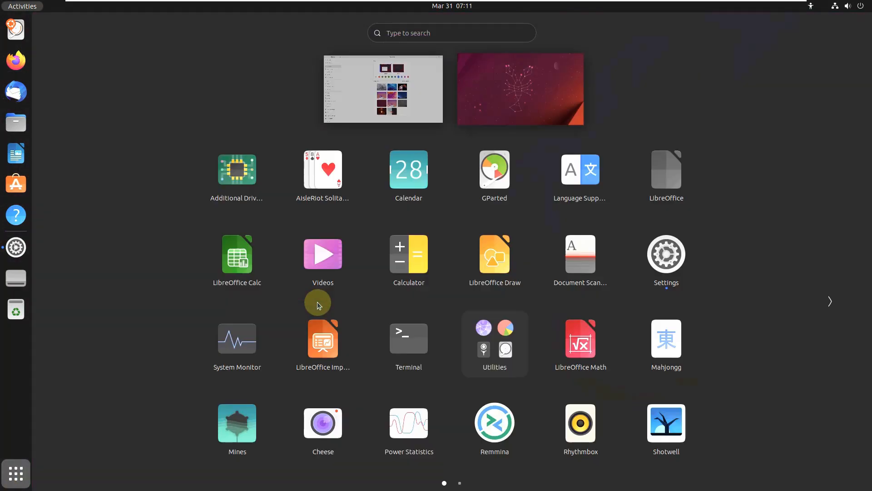
pyautogui.click(387, 93)
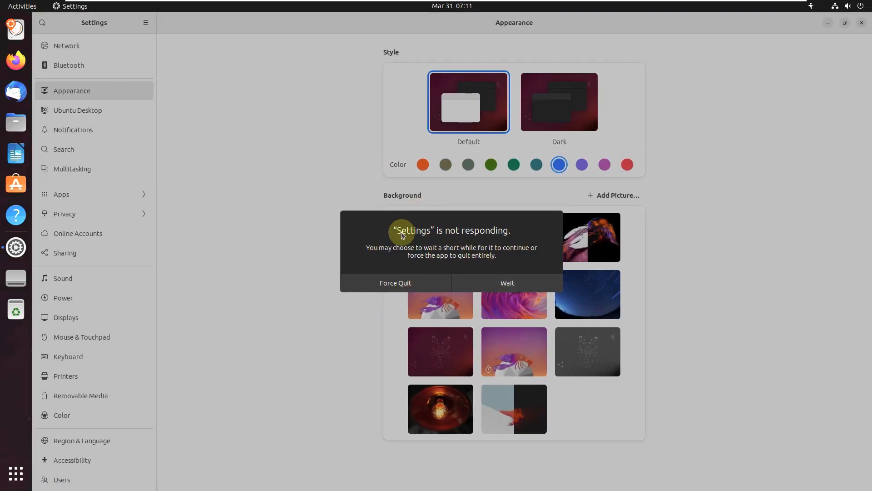
pyautogui.click(421, 285)
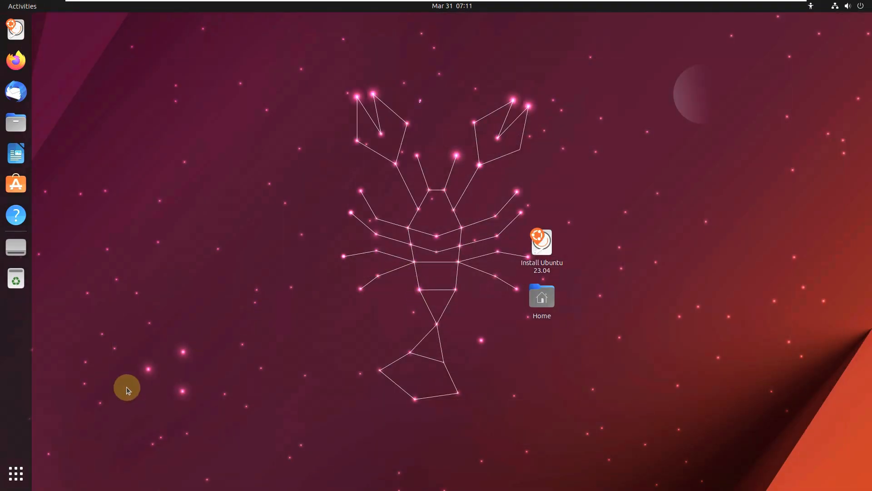
# Reopen the Appearance settings, choose the Default style and set the blue wave picture as the desktop background.
pyautogui.click(21, 473)
pyautogui.click(628, 249)
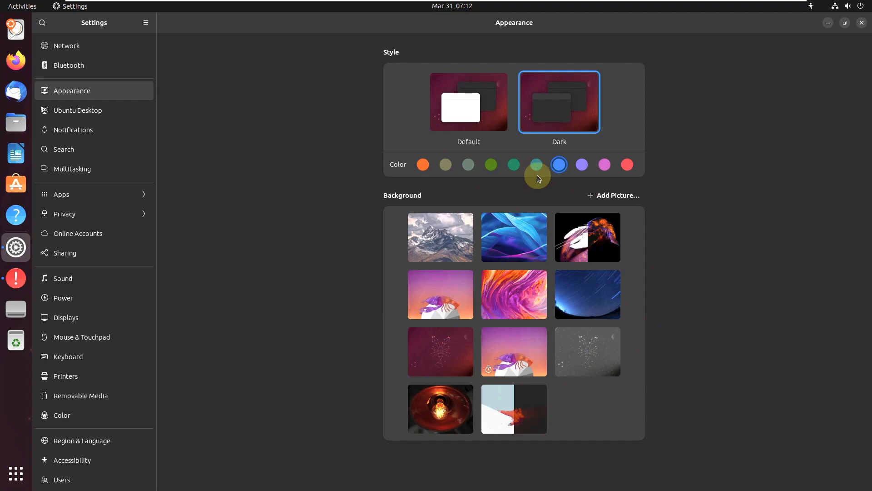
pyautogui.click(491, 120)
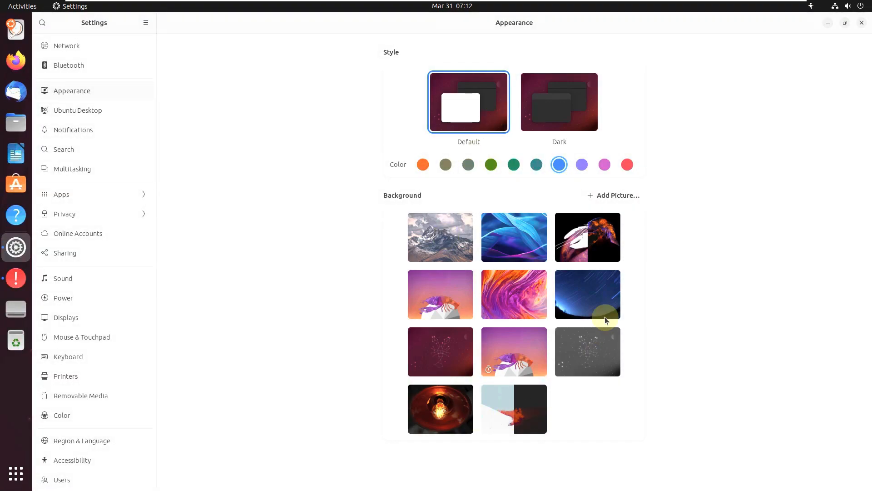
pyautogui.click(536, 235)
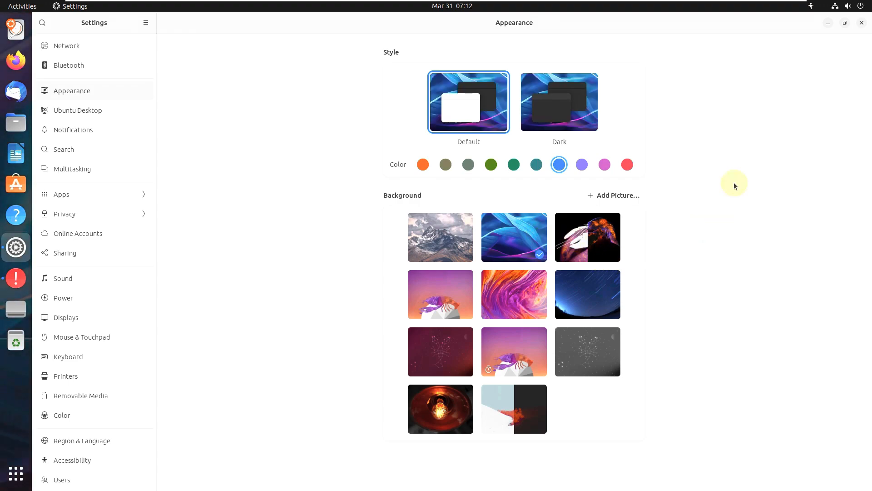
# Decline to send the problem report about the Settings crash to the developers.
pyautogui.click(861, 23)
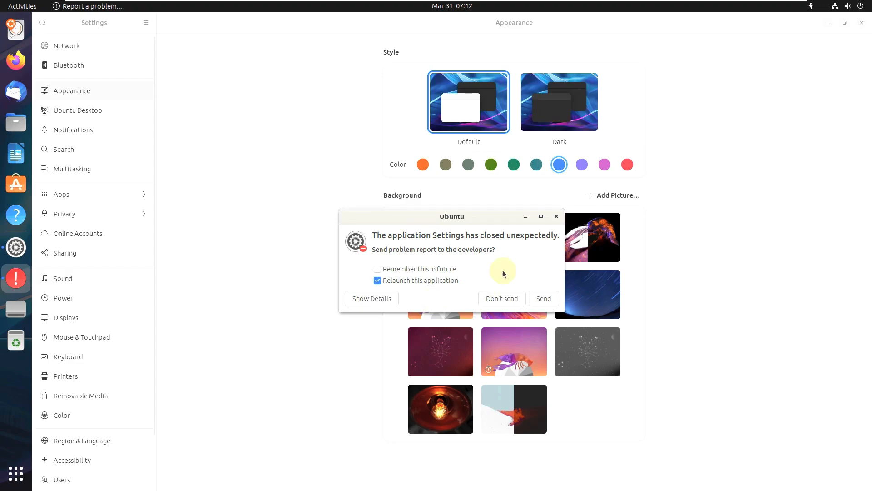
pyautogui.click(511, 302)
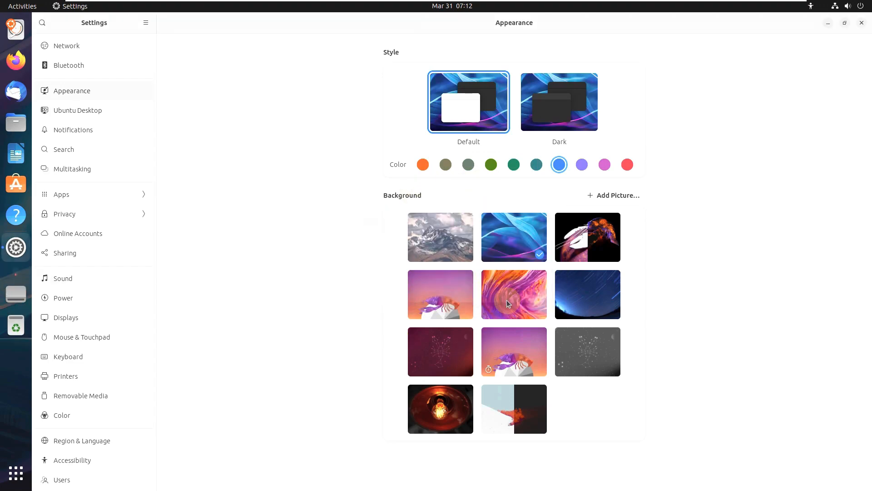
# View the Network, Bluetooth and Appearance pages of Settings.
pyautogui.click(107, 43)
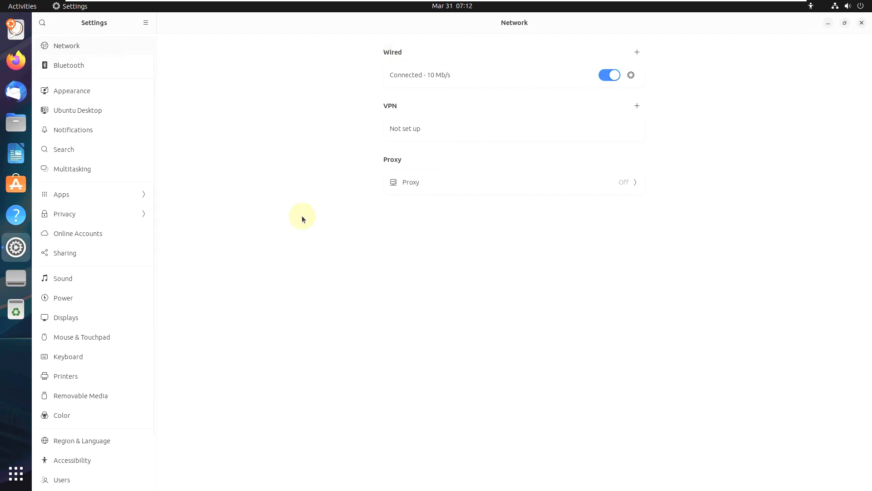
pyautogui.click(116, 63)
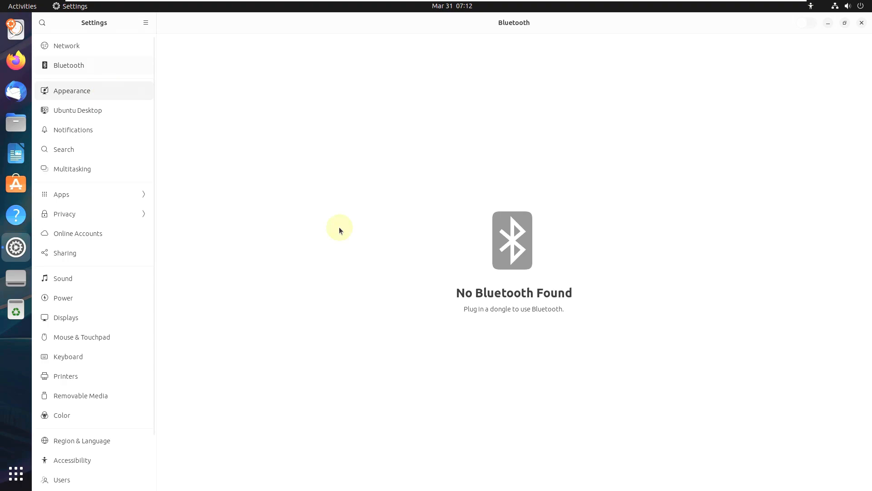
pyautogui.click(105, 90)
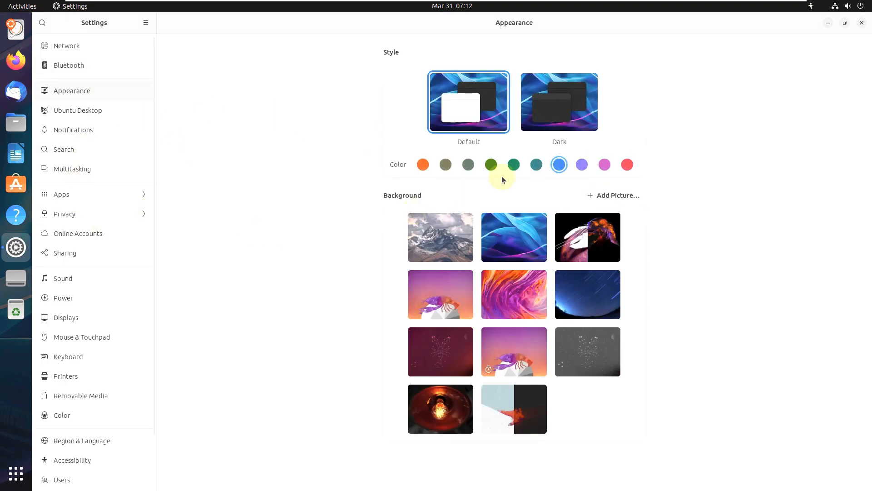
# Try the Auto-hide the Dock option in the Ubuntu Desktop settings and turn it back off.
pyautogui.click(98, 111)
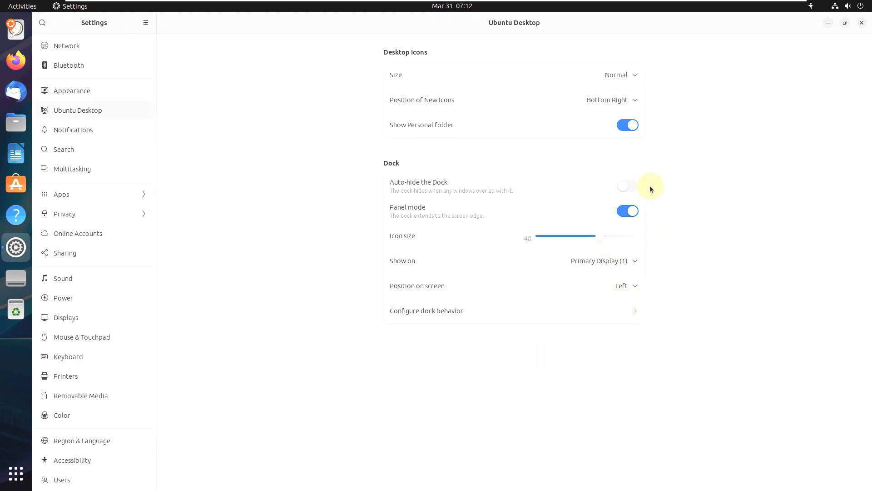
pyautogui.click(632, 186)
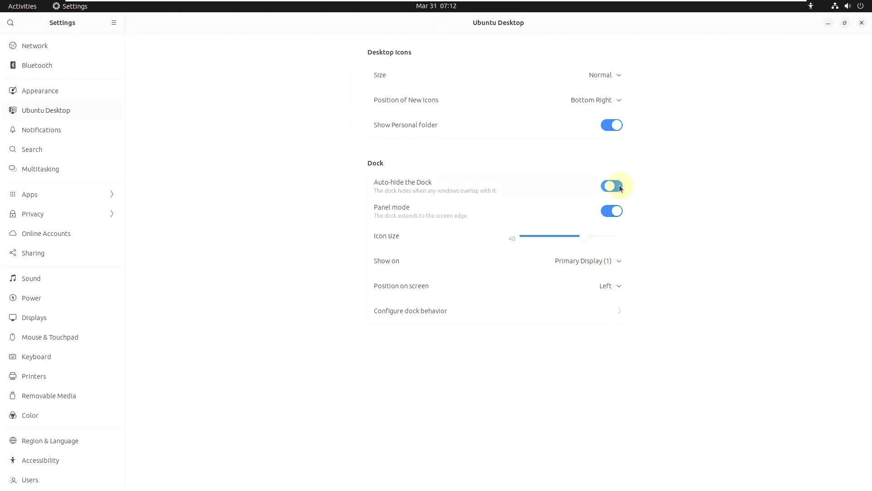
pyautogui.click(620, 186)
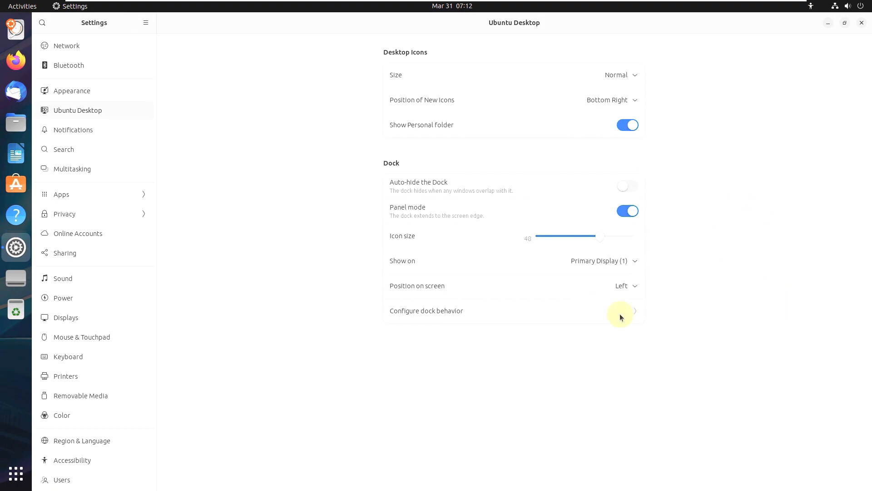
# Look through the Notifications, Search and Multitasking pages, going through all of the multitasking options.
pyautogui.click(129, 138)
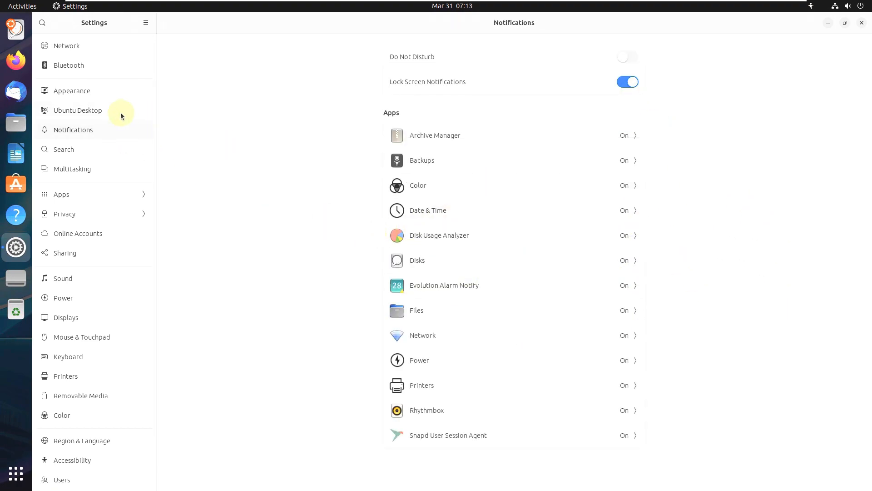
pyautogui.click(97, 147)
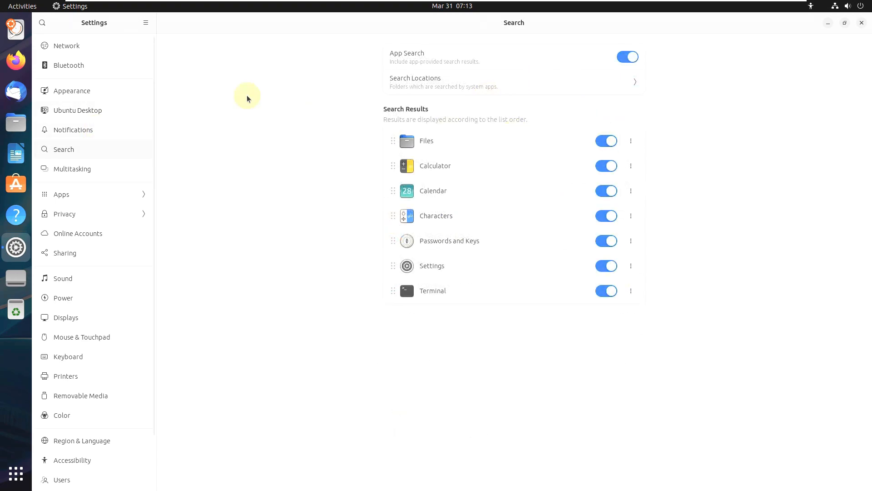
pyautogui.click(102, 166)
pyautogui.scroll(-10, 730, 214)
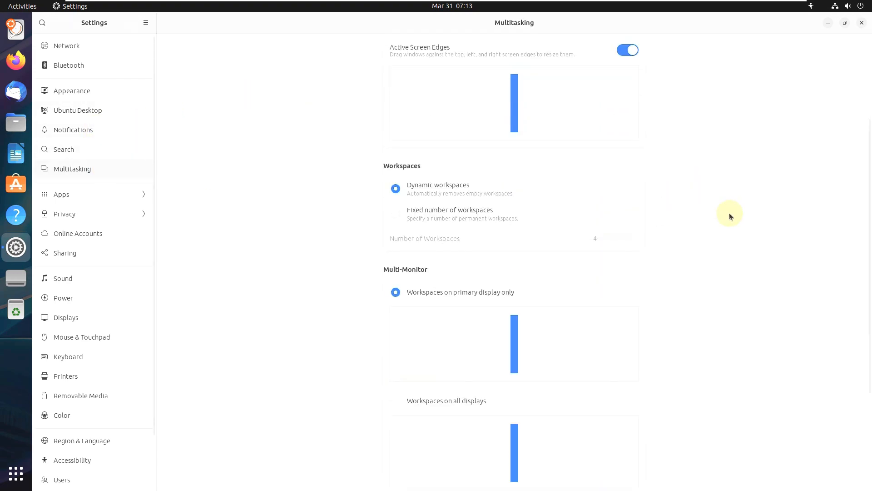
pyautogui.scroll(-1, 729, 214)
pyautogui.scroll(15, 729, 212)
# Look at the Apps list in Settings and the Connectivity and Diagnostics pages under Privacy.
pyautogui.click(83, 199)
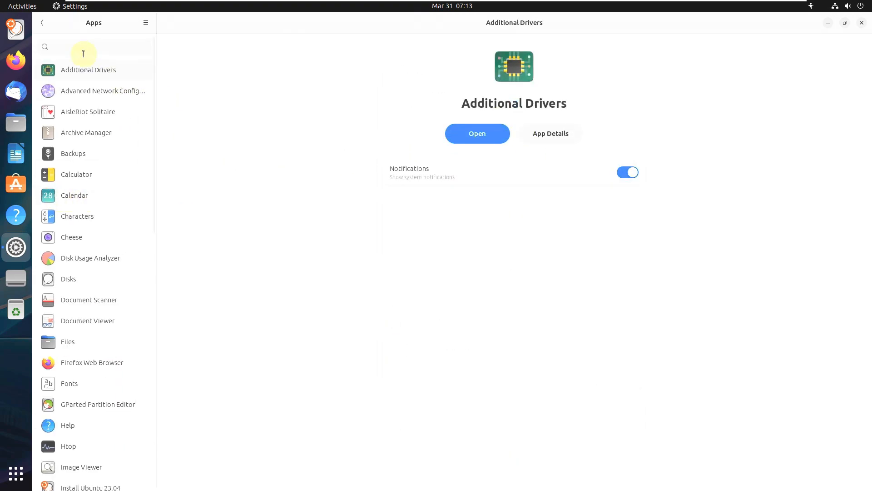
pyautogui.click(41, 23)
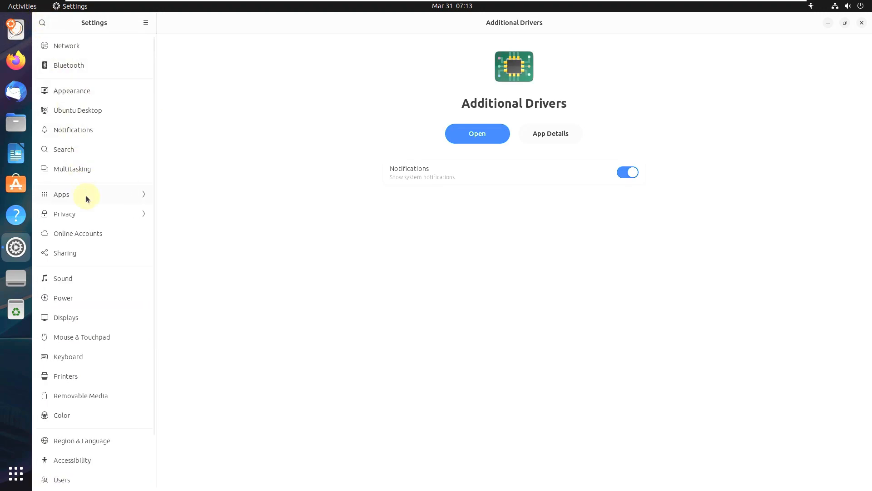
pyautogui.click(88, 212)
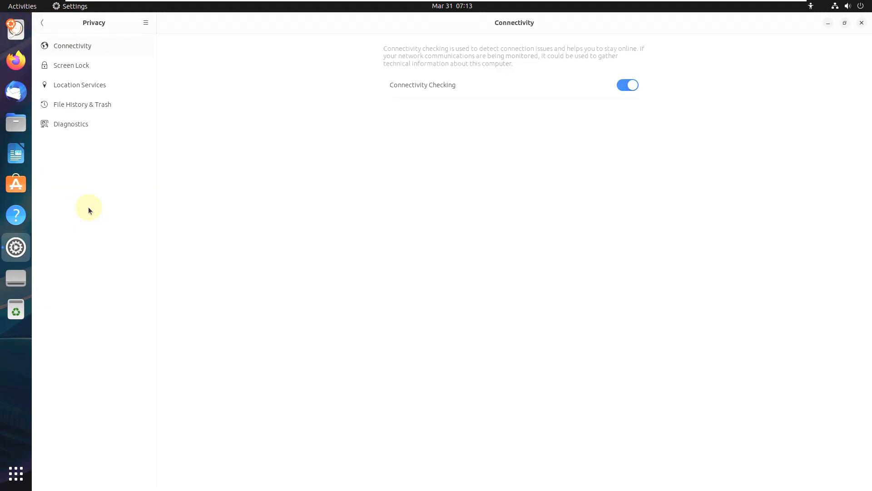
pyautogui.click(92, 134)
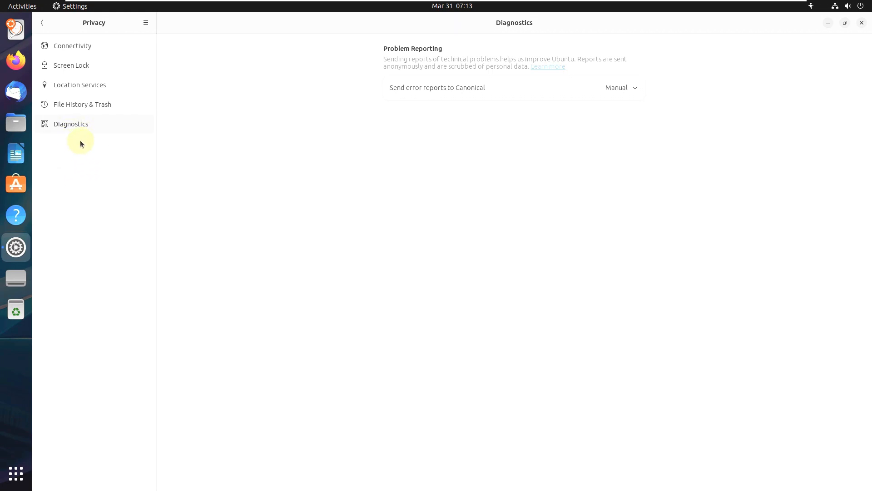
pyautogui.click(73, 45)
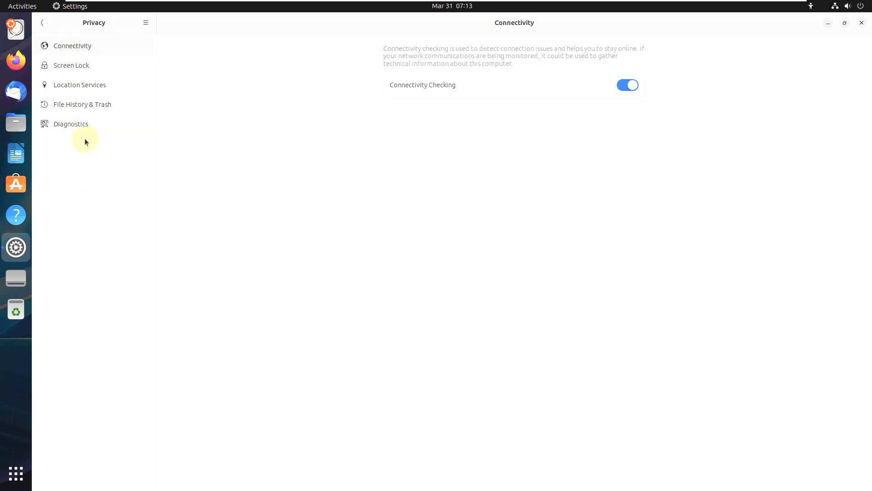
# View the Screen Lock, Location Services, File History & Trash and Diagnostics pages under Privacy, and return to the main Settings list.
pyautogui.click(82, 65)
pyautogui.click(84, 86)
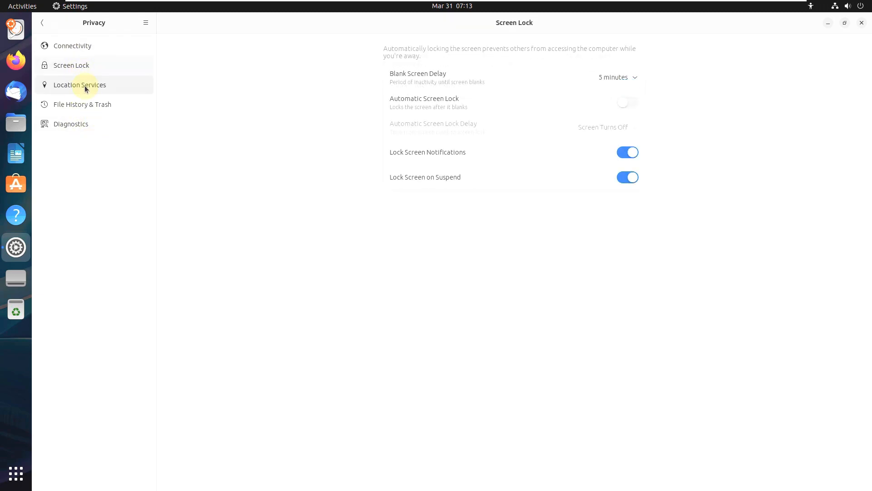
pyautogui.click(86, 101)
pyautogui.click(84, 123)
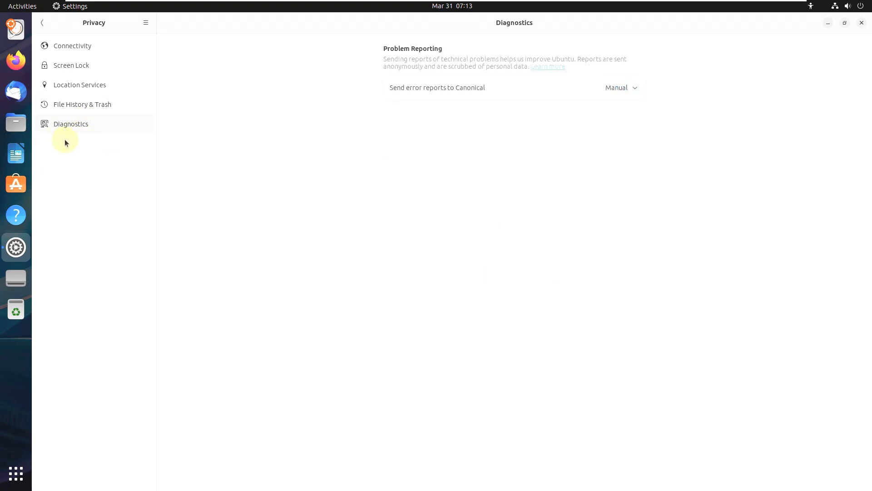
pyautogui.click(44, 22)
# View the Online Accounts, Sharing and Sound pages, cancelling the new keyring password request.
pyautogui.moveTo(153, 155); pyautogui.dragTo(153, 212)
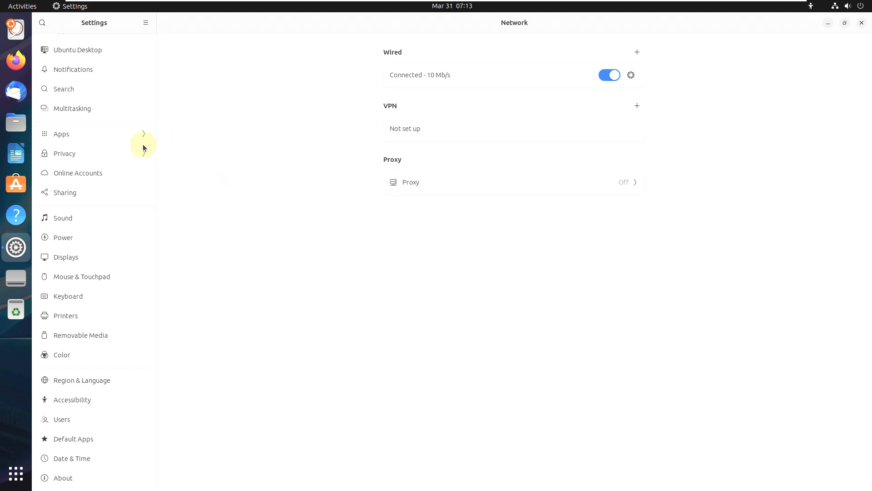
pyautogui.click(81, 177)
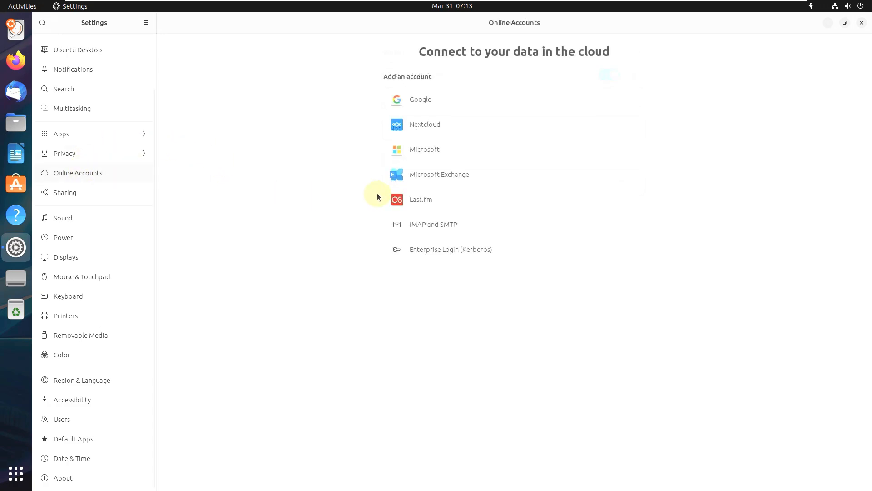
pyautogui.click(107, 201)
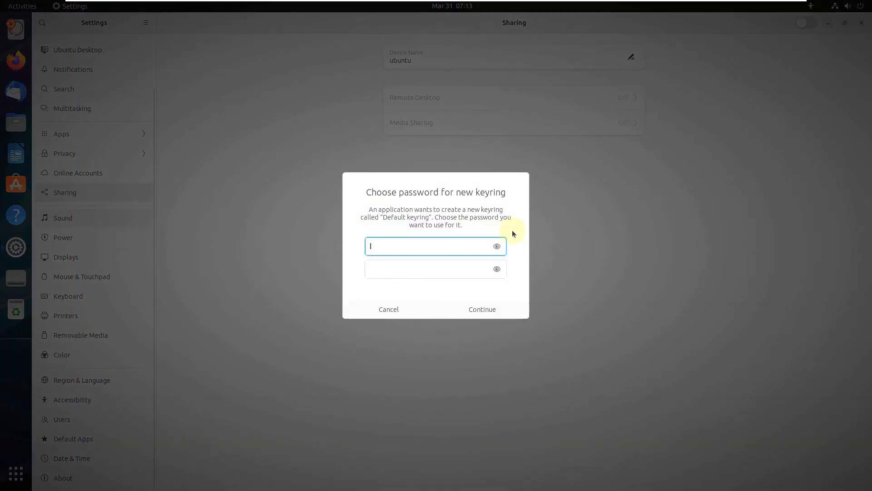
pyautogui.click(415, 313)
pyautogui.click(105, 225)
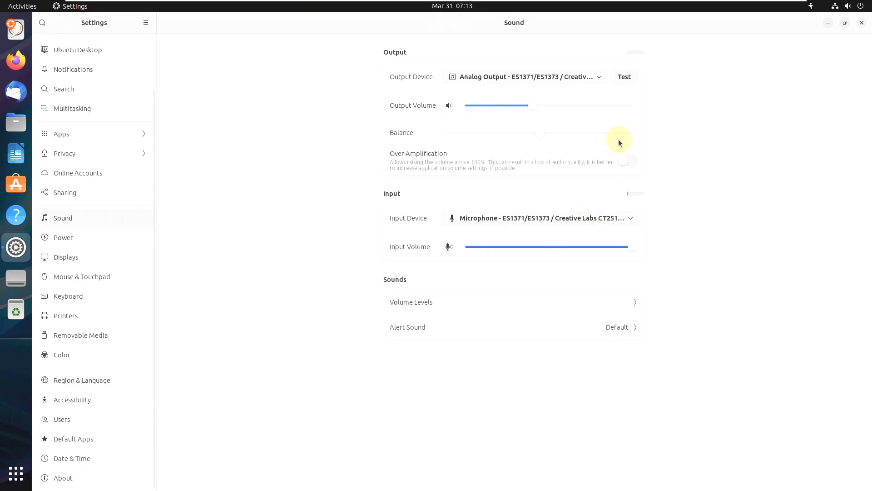
# Set the Screen Blank power saving option to Never.
pyautogui.click(132, 243)
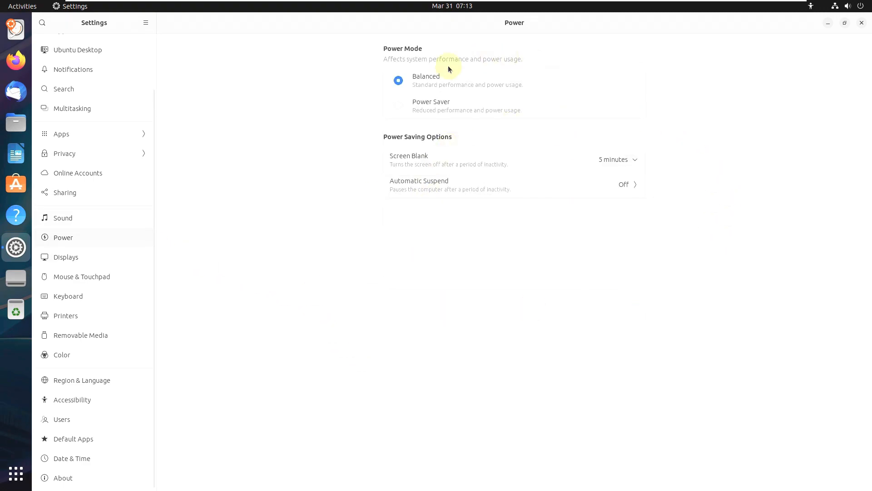
pyautogui.click(626, 166)
pyautogui.click(633, 319)
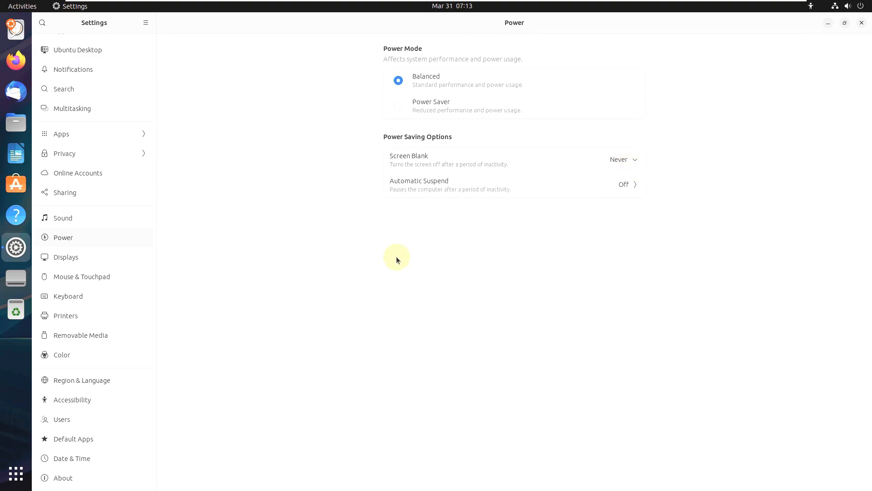
# View the Displays page and, in Mouse & Touchpad, try the Right primary button, restore Left and choose Natural scroll direction.
pyautogui.click(122, 263)
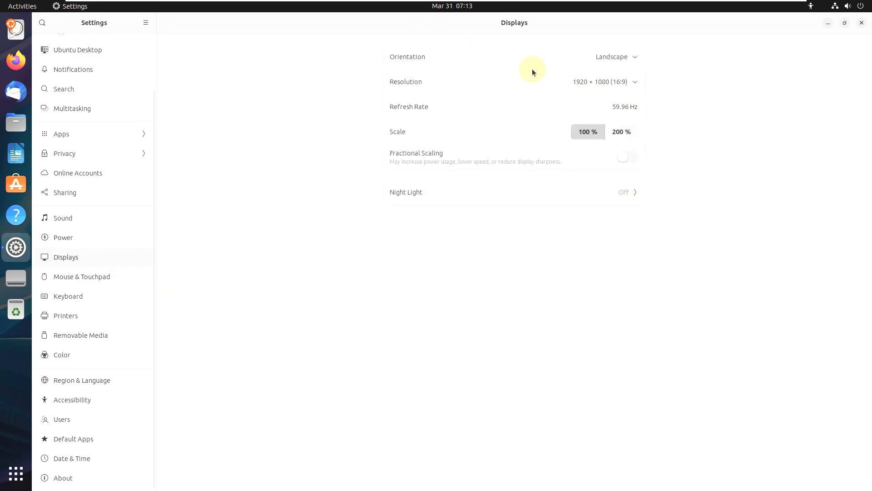
pyautogui.click(121, 285)
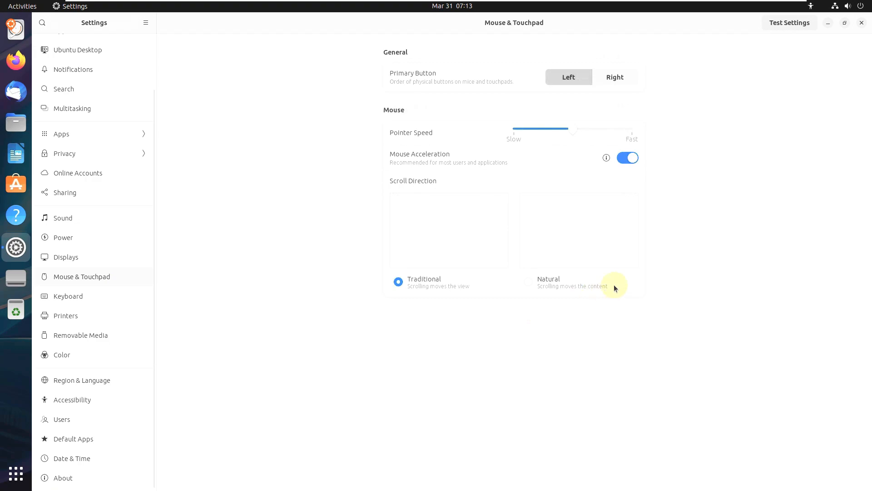
pyautogui.click(602, 82)
pyautogui.click(566, 76)
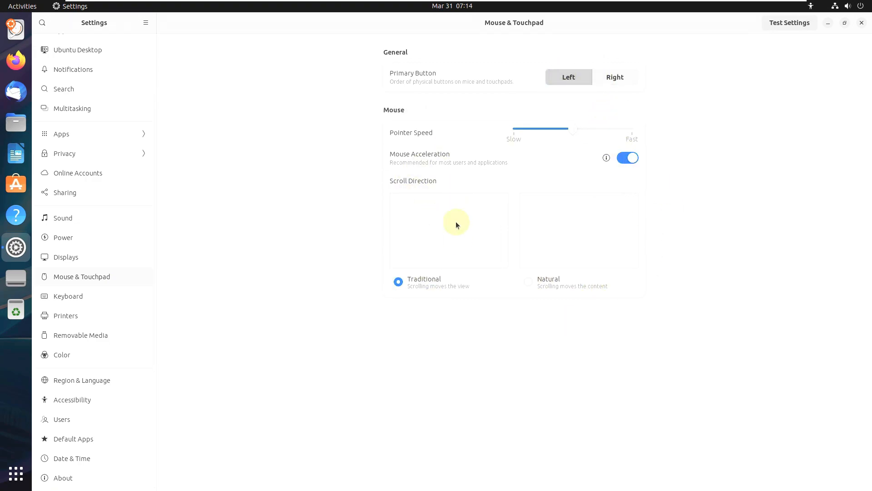
pyautogui.click(527, 283)
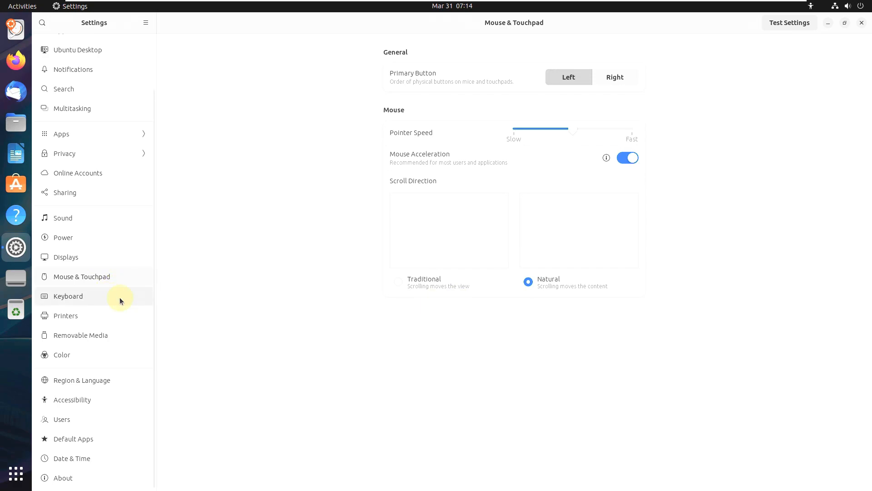
# Look through the Keyboard, Printers, Removable Media, Color, Region & Language, Accessibility and Users pages.
pyautogui.click(105, 296)
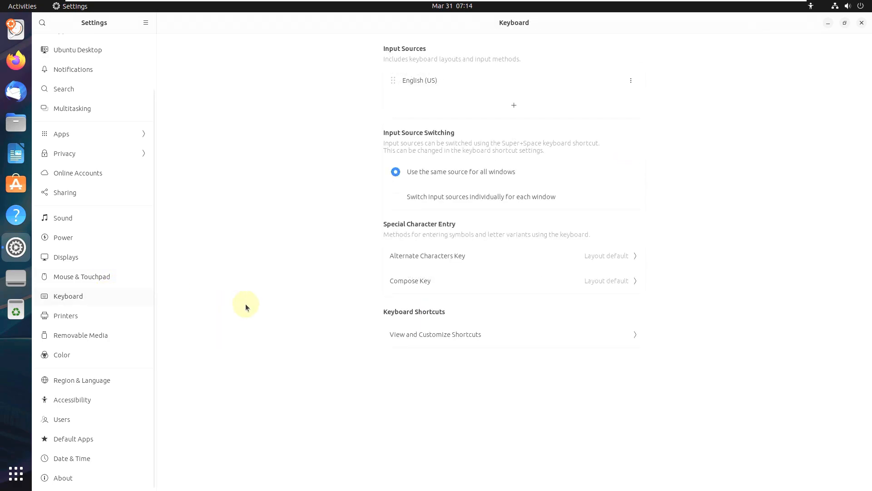
pyautogui.click(78, 325)
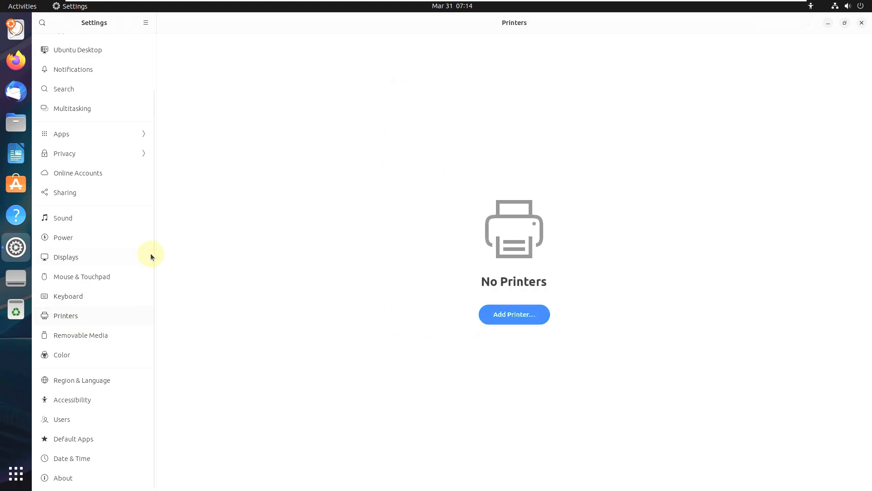
pyautogui.click(130, 334)
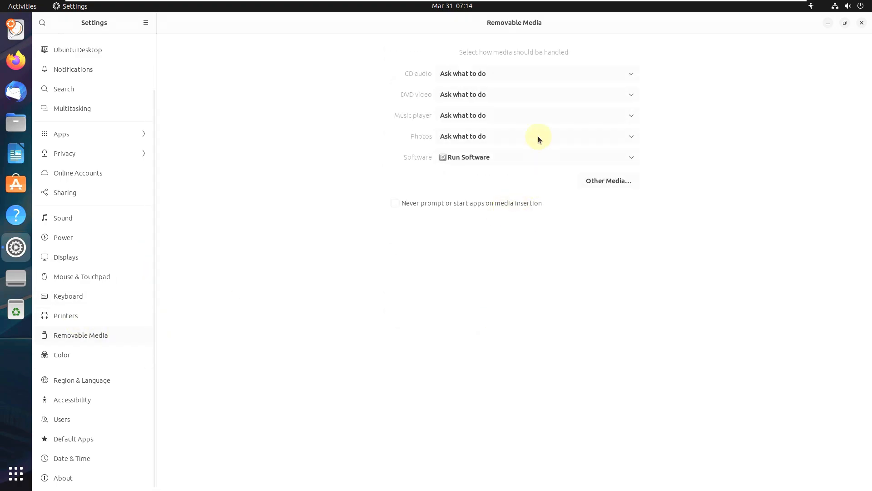
pyautogui.click(122, 353)
pyautogui.click(78, 388)
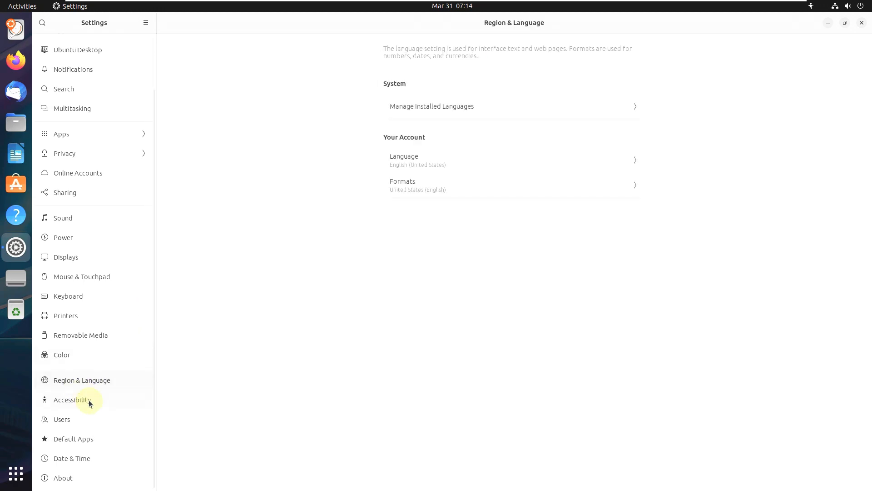
pyautogui.click(89, 400)
pyautogui.click(99, 413)
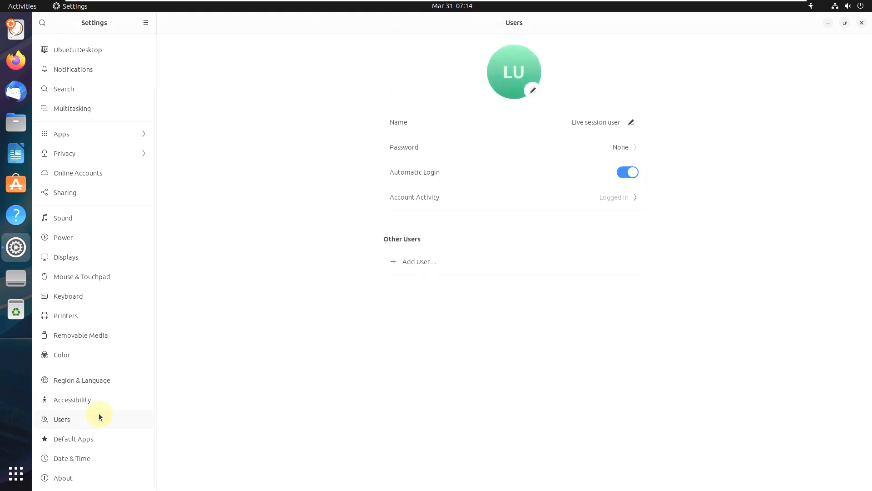
# Examine the Seeing, Hearing, Typing, Pointing and Clicking, and Zoom options of the Accessibility settings.
pyautogui.click(99, 396)
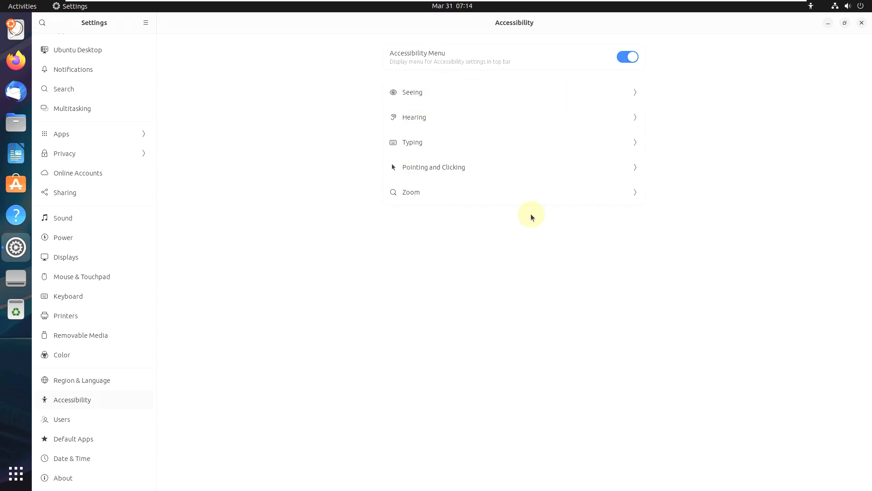
pyautogui.click(561, 85)
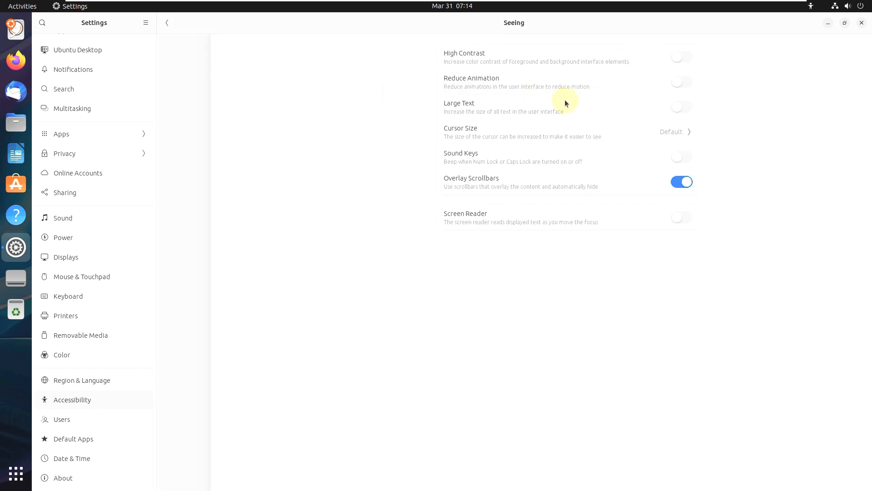
pyautogui.click(167, 23)
pyautogui.click(439, 120)
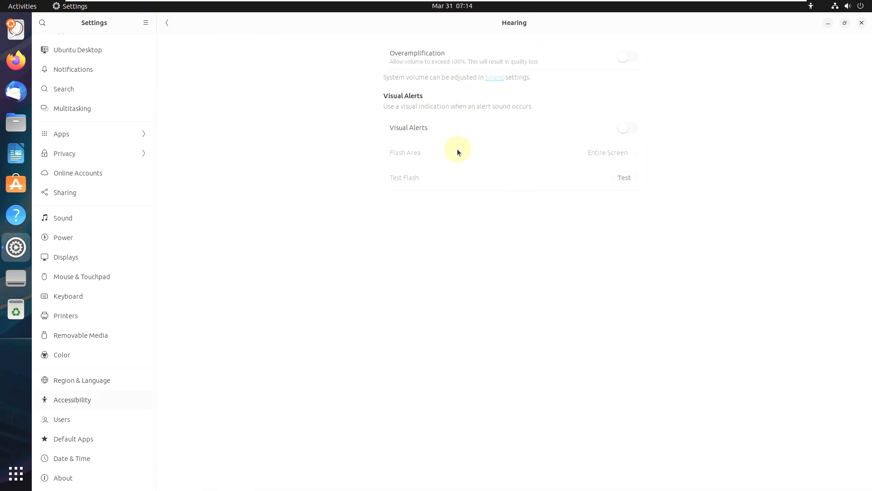
pyautogui.click(169, 25)
pyautogui.click(489, 138)
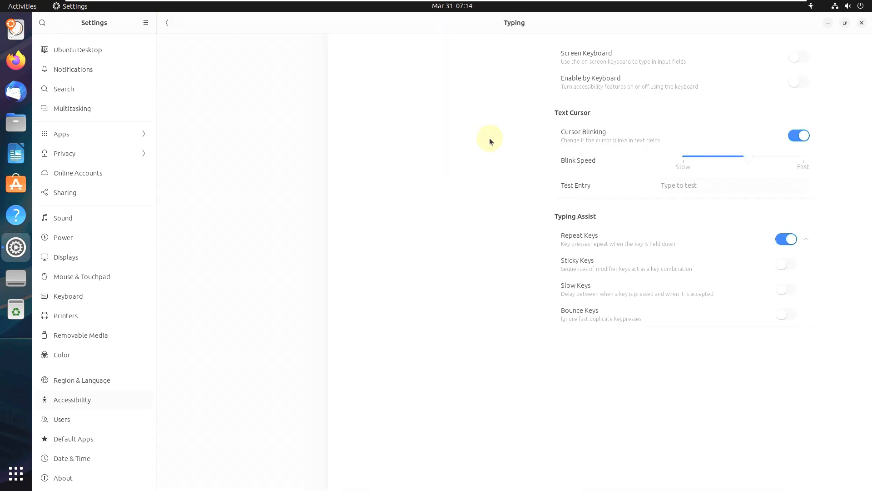
pyautogui.click(166, 23)
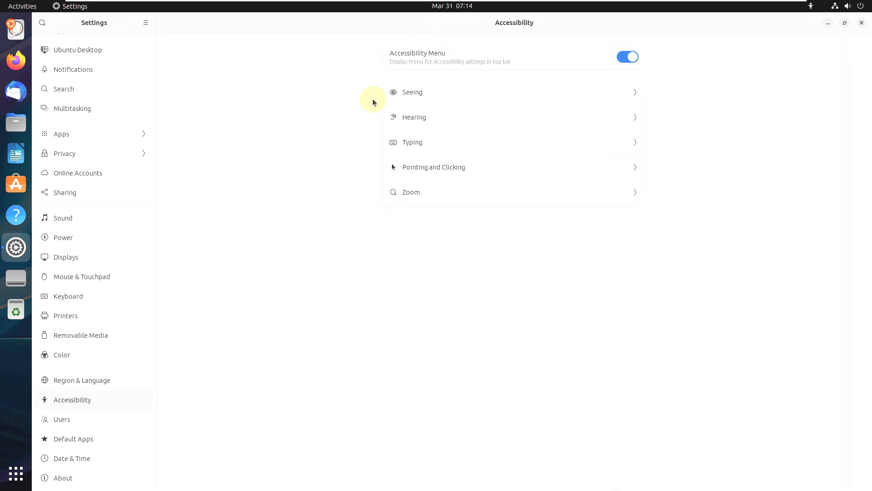
pyautogui.click(446, 164)
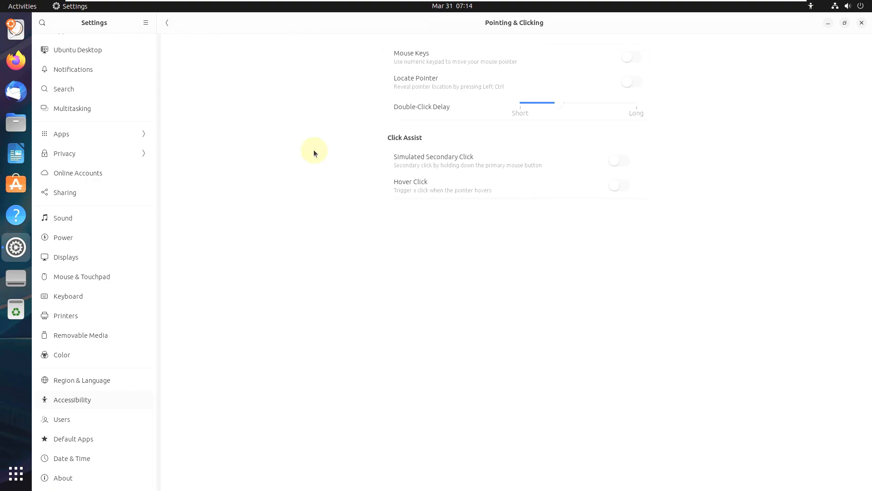
pyautogui.click(167, 24)
pyautogui.click(459, 190)
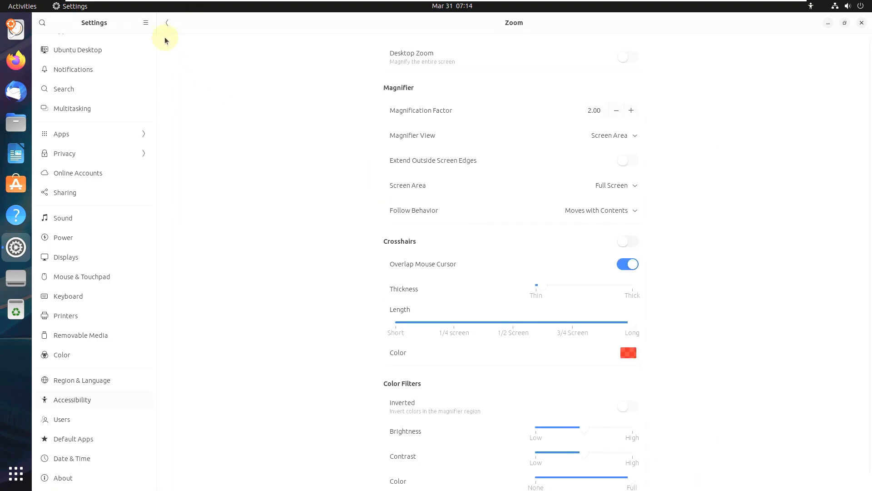
pyautogui.scroll(-1, 295, 249)
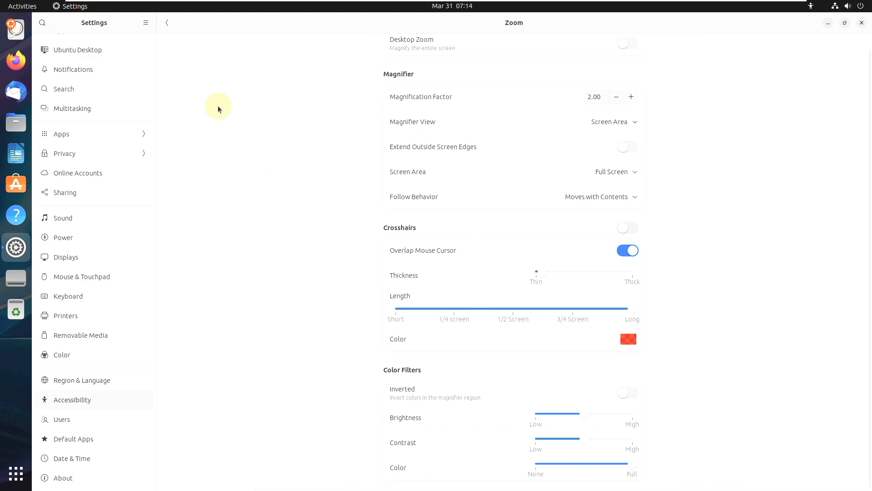
pyautogui.click(172, 24)
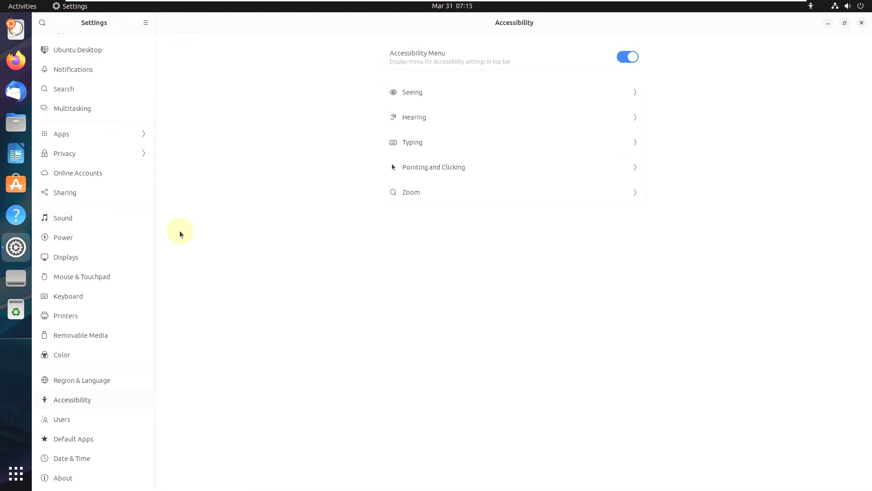
# View the Users, Default Apps, Date & Time and About pages, and close Settings.
pyautogui.click(110, 418)
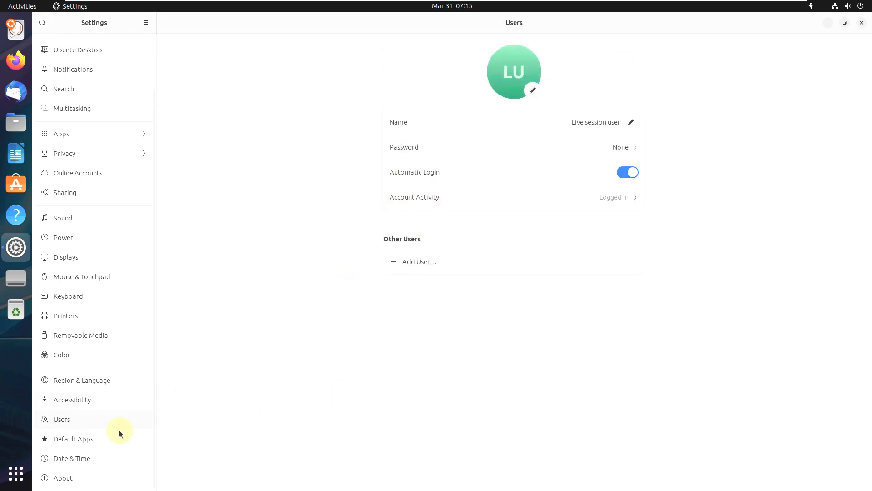
pyautogui.click(96, 442)
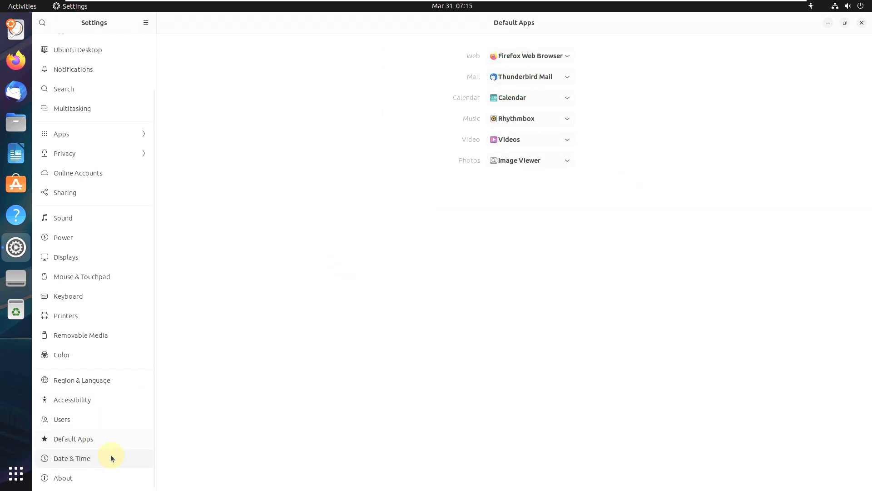
pyautogui.click(110, 457)
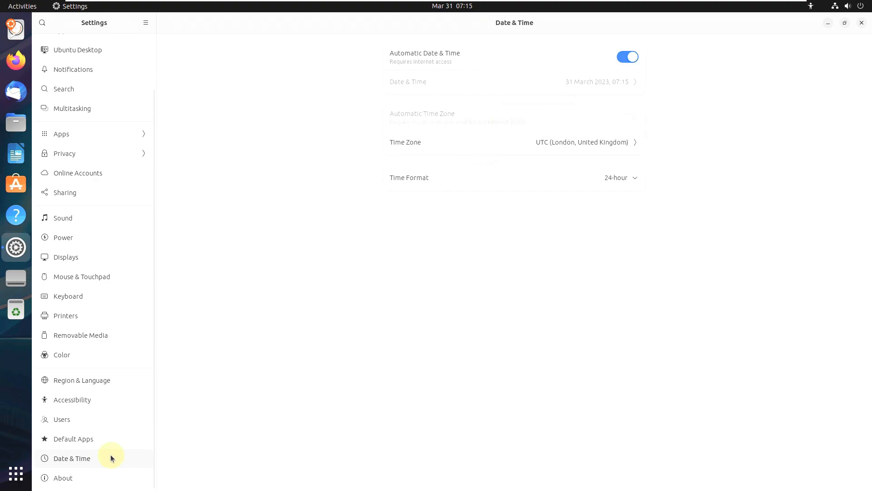
pyautogui.click(128, 475)
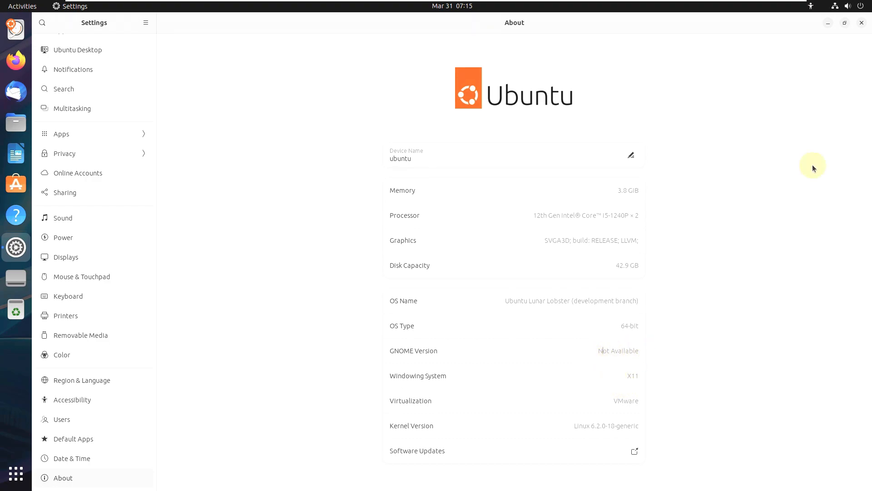
pyautogui.click(860, 23)
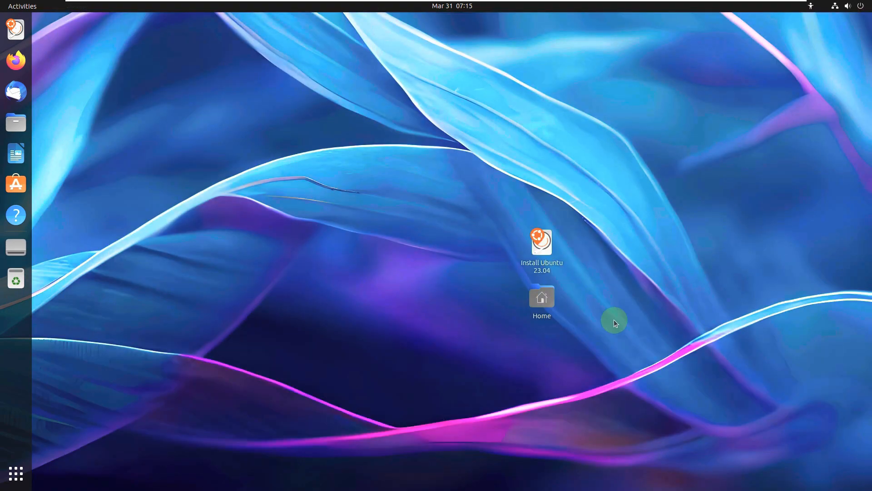
# Launch the Ubuntu 23.04 installer from the desktop.
pyautogui.click(545, 255)
pyautogui.rightClick(544, 254)
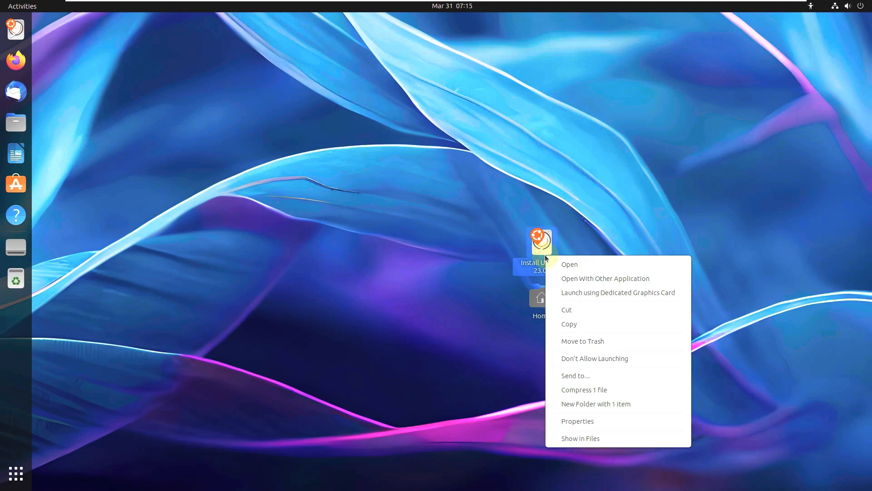
pyautogui.click(603, 166)
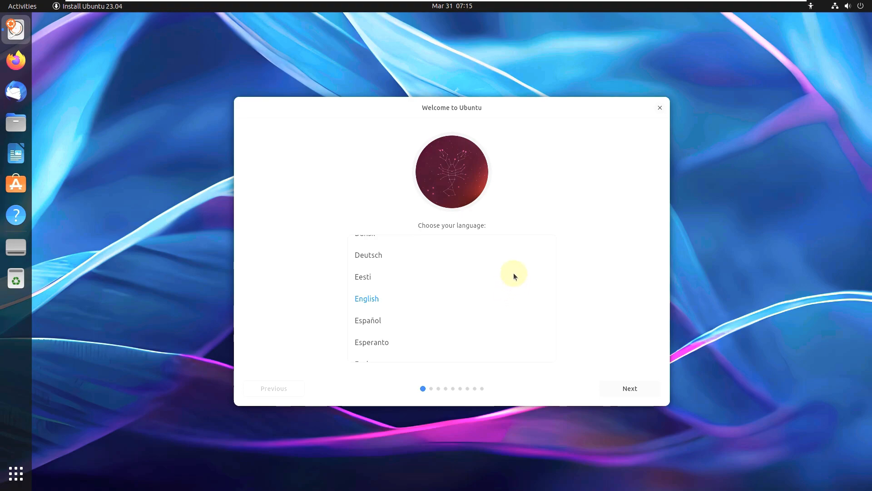
# Look through the list of languages offered on the installer's welcome page.
pyautogui.scroll(3, 554, 260)
pyautogui.scroll(-5, 555, 266)
pyautogui.scroll(3, 554, 258)
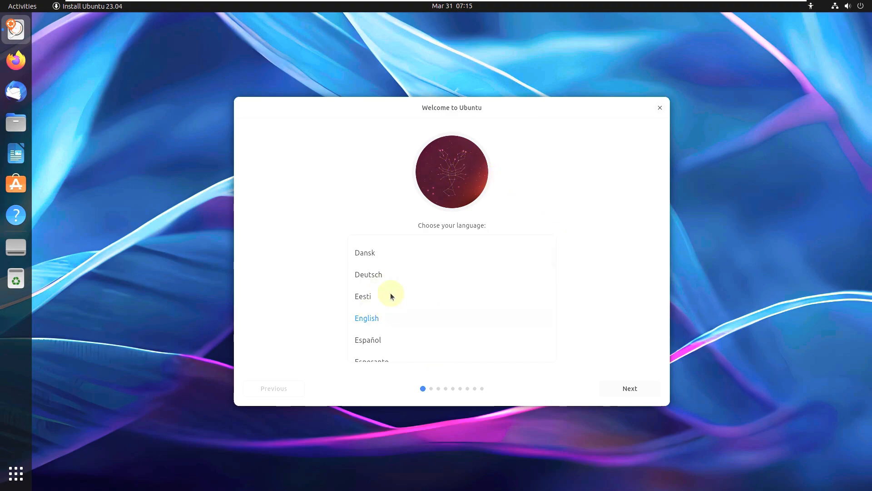
pyautogui.moveTo(555, 252); pyautogui.dragTo(520, 290)
pyautogui.scroll(-5, 520, 291)
pyautogui.scroll(-5, 523, 290)
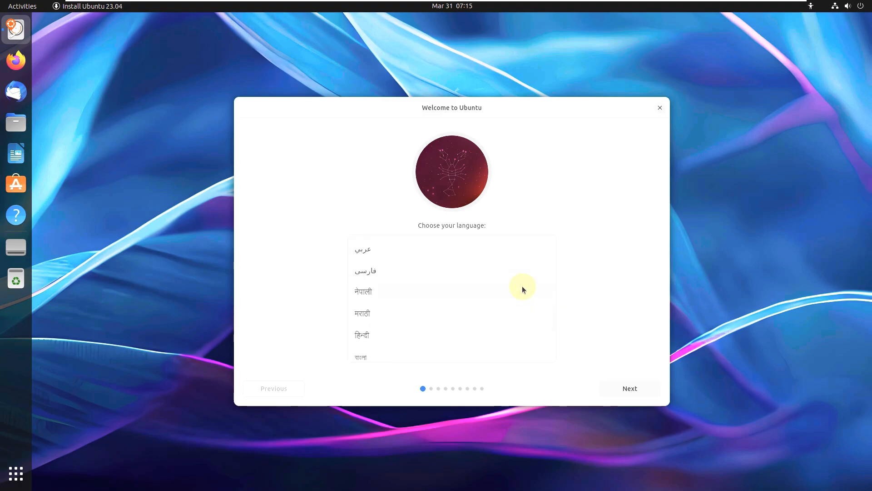
# Keep English as the installer language and continue to the keyboard layout page.
pyautogui.moveTo(555, 320); pyautogui.dragTo(554, 257)
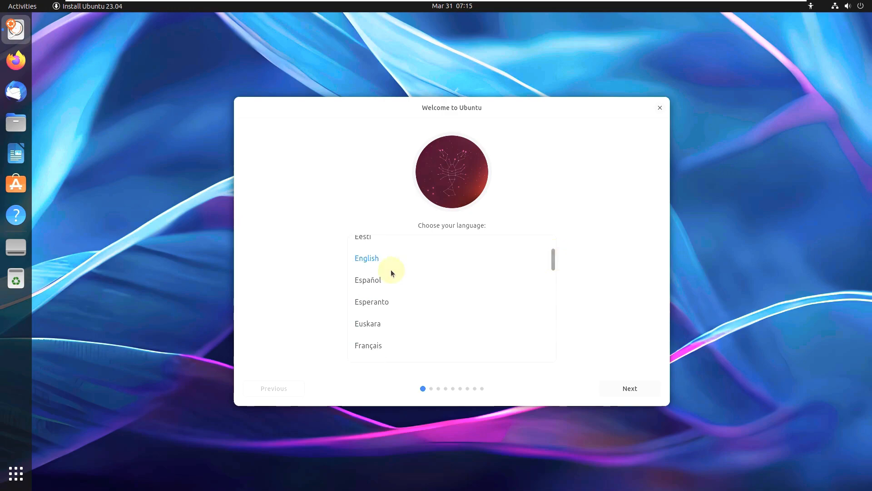
pyautogui.click(634, 387)
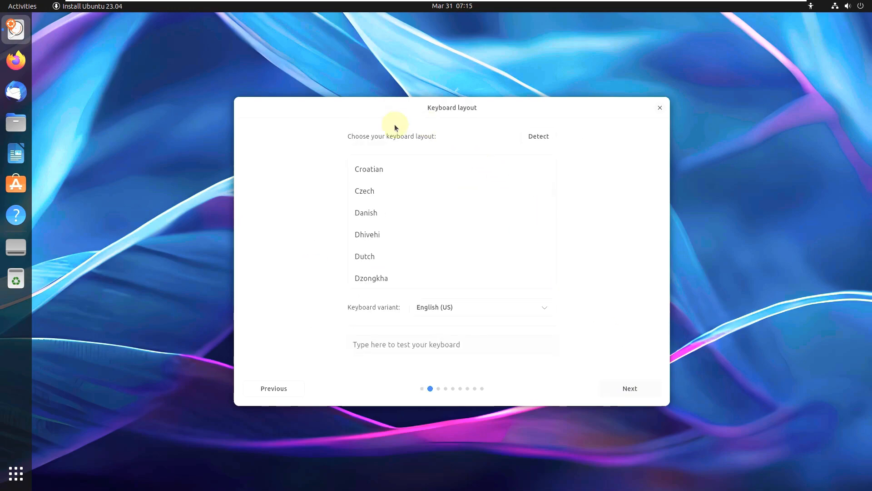
# Review the keyboard layouts and the English (US) variants, and continue with the English (US) layout and variant.
pyautogui.moveTo(551, 197)
pyautogui.mouseDown()
pyautogui.moveTo(553, 162)
pyautogui.moveTo(550, 293)
pyautogui.moveTo(553, 202)
pyautogui.mouseUp()
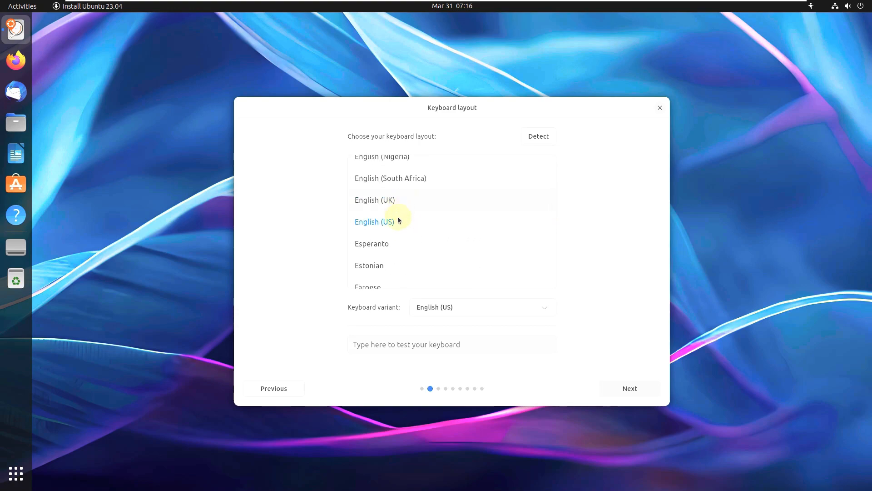
pyautogui.click(403, 344)
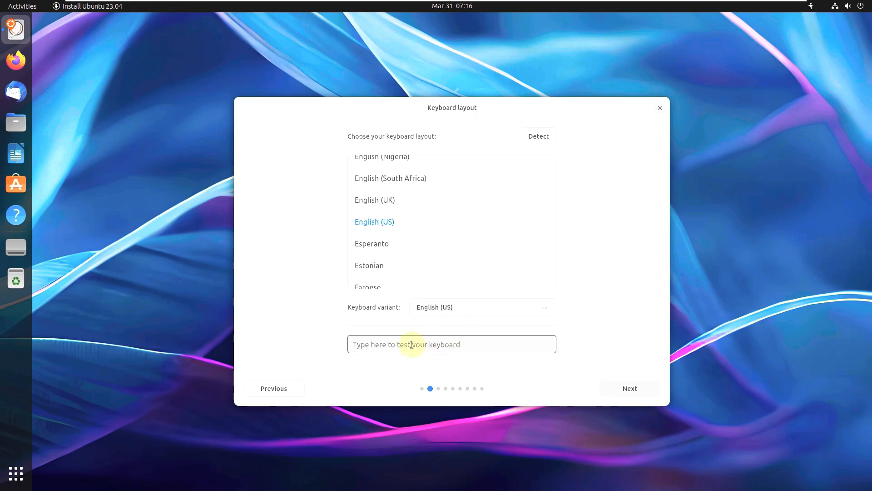
pyautogui.click(529, 311)
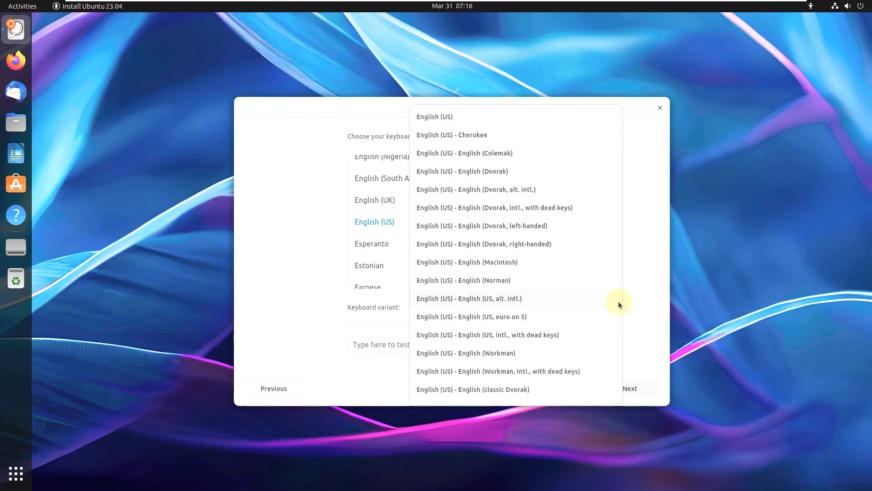
pyautogui.moveTo(621, 302); pyautogui.dragTo(629, 228)
pyautogui.click(662, 211)
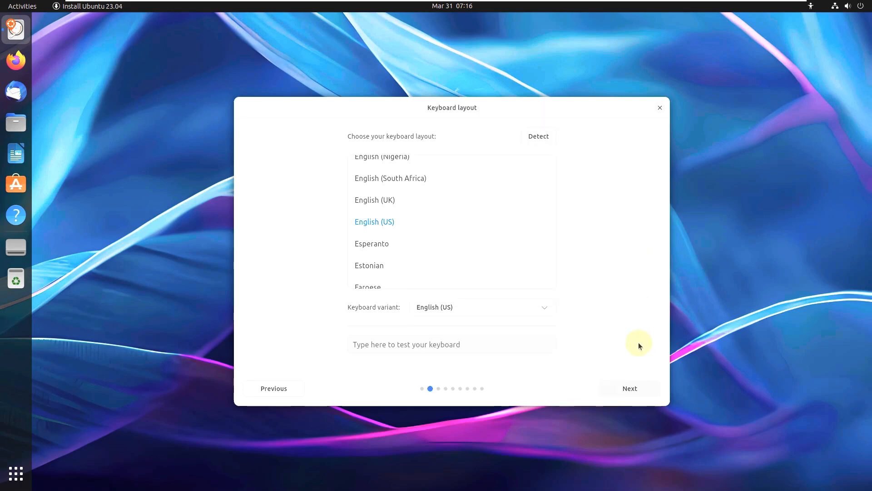
pyautogui.click(636, 384)
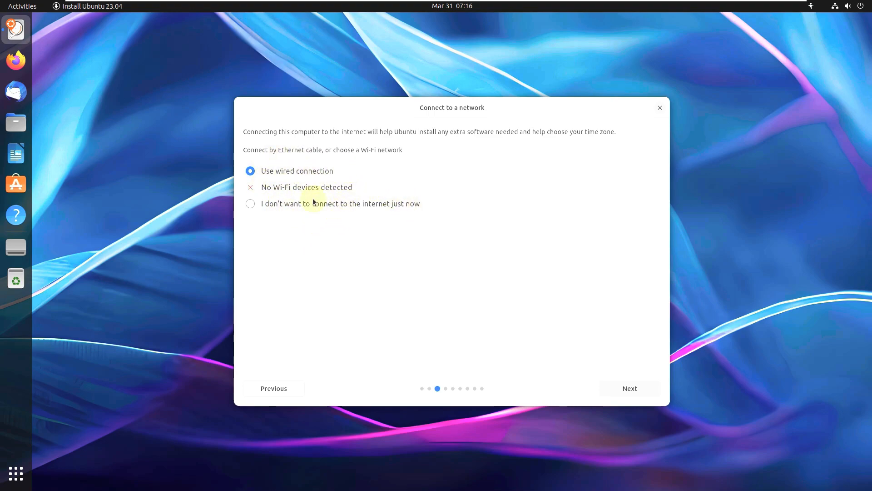
# Continue with the wired connection and a normal installation, enabling third-party graphics and Wi-Fi software and support for additional media formats.
pyautogui.click(653, 390)
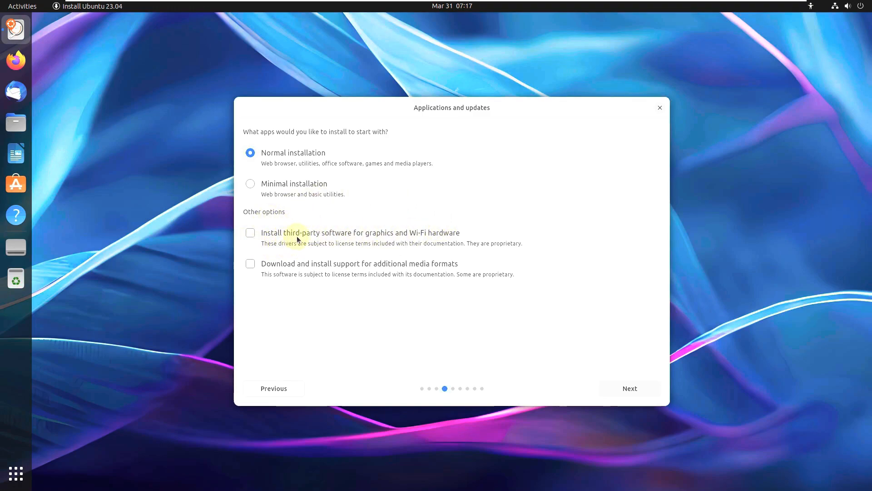
pyautogui.click(251, 233)
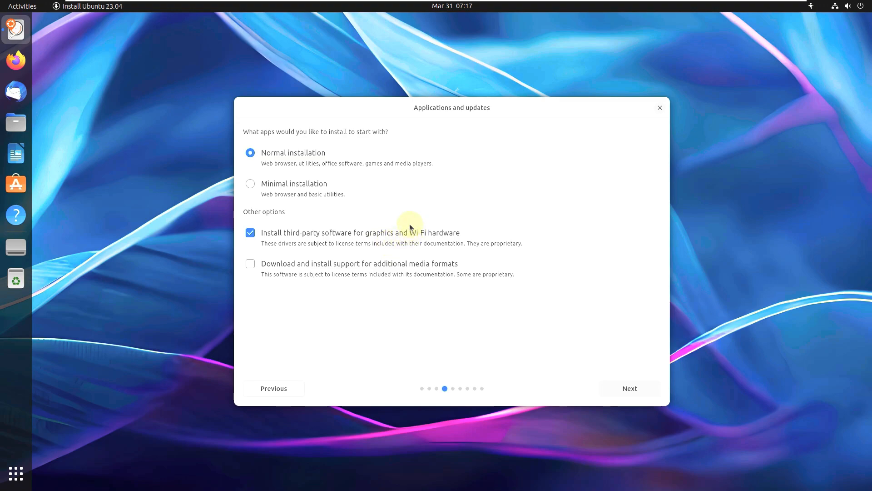
pyautogui.click(250, 234)
pyautogui.click(303, 233)
pyautogui.click(276, 266)
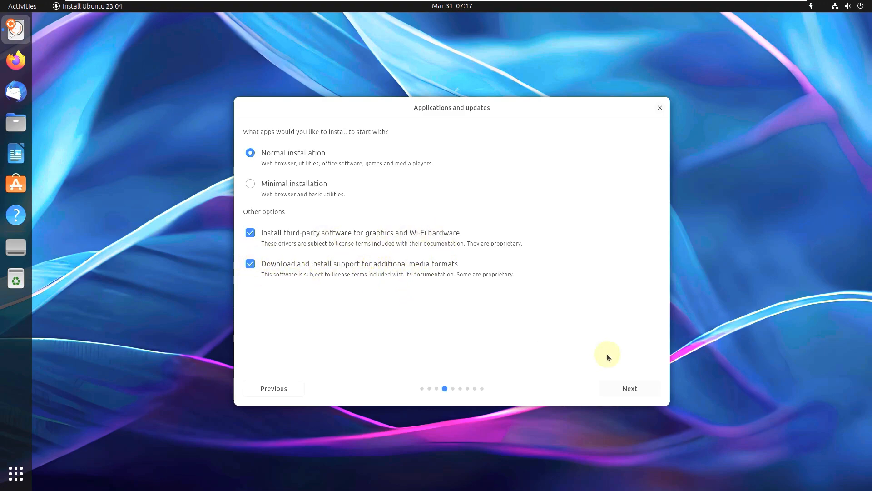
pyautogui.click(637, 380)
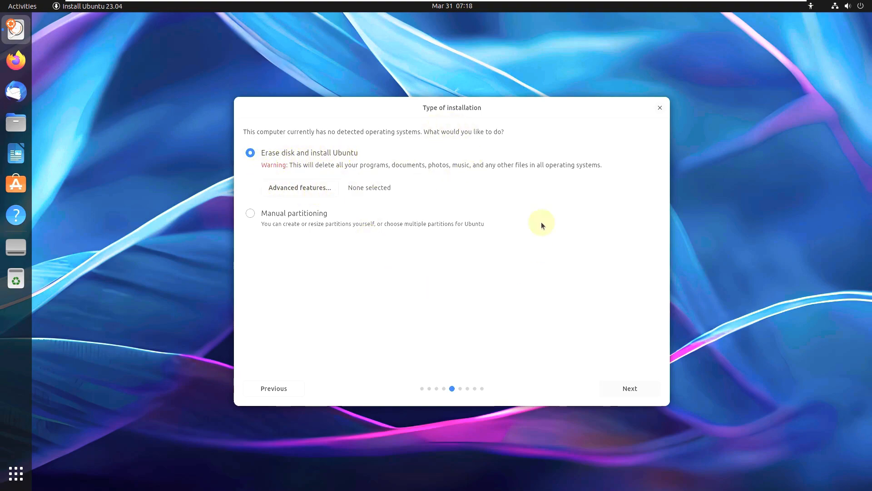
# Check the manual partitioning option and the advanced features for erasing the disk, keeping Erase disk and install Ubuntu without advanced features.
pyautogui.click(309, 214)
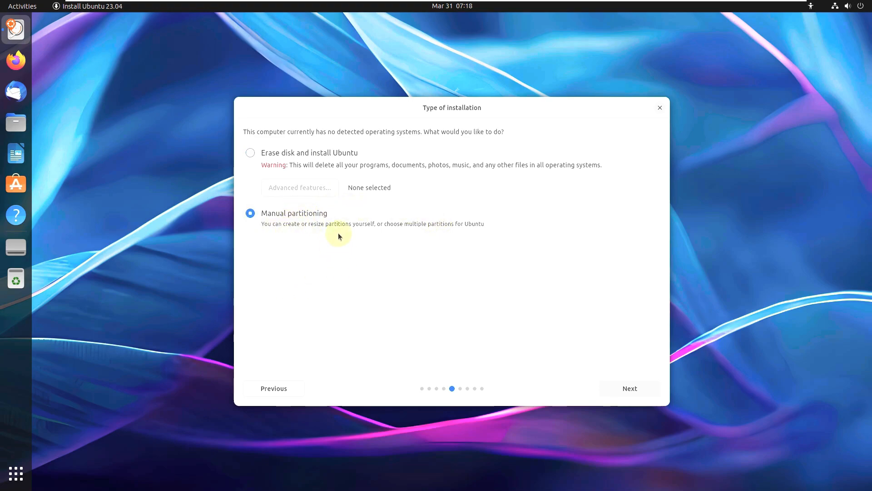
pyautogui.click(278, 157)
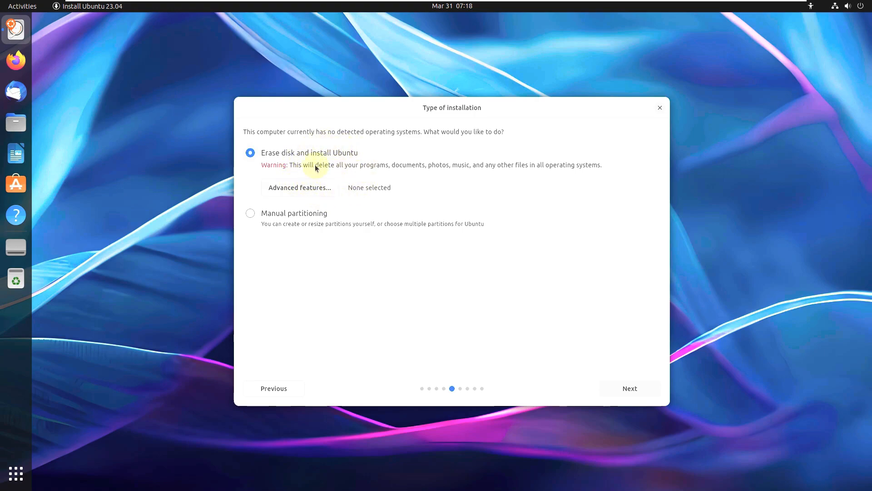
pyautogui.click(306, 190)
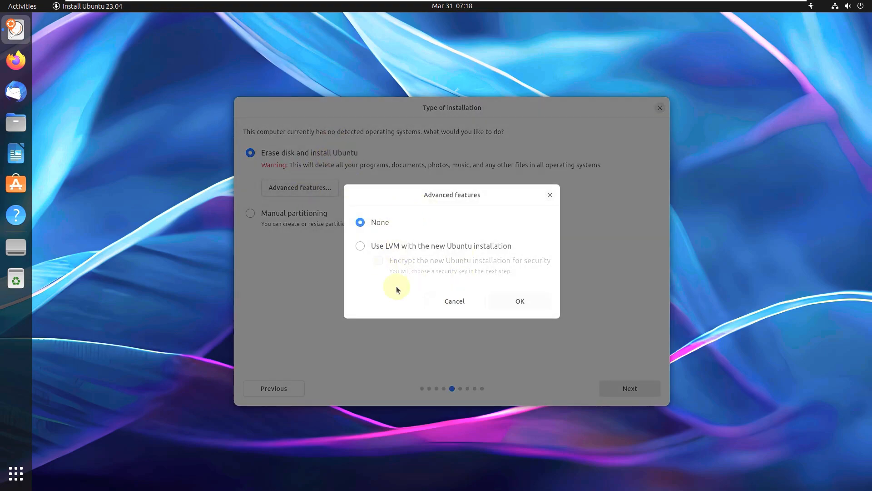
pyautogui.click(441, 300)
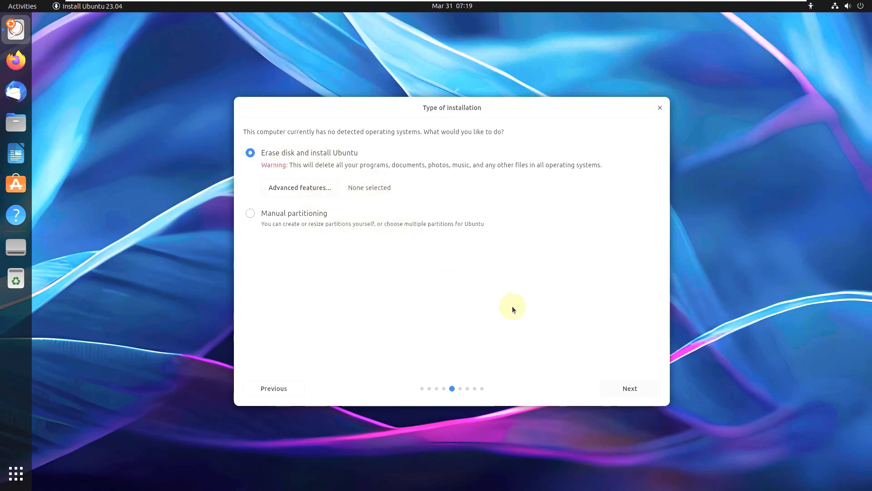
# Continue to the Ready to install summary and close the installer without installing.
pyautogui.click(641, 385)
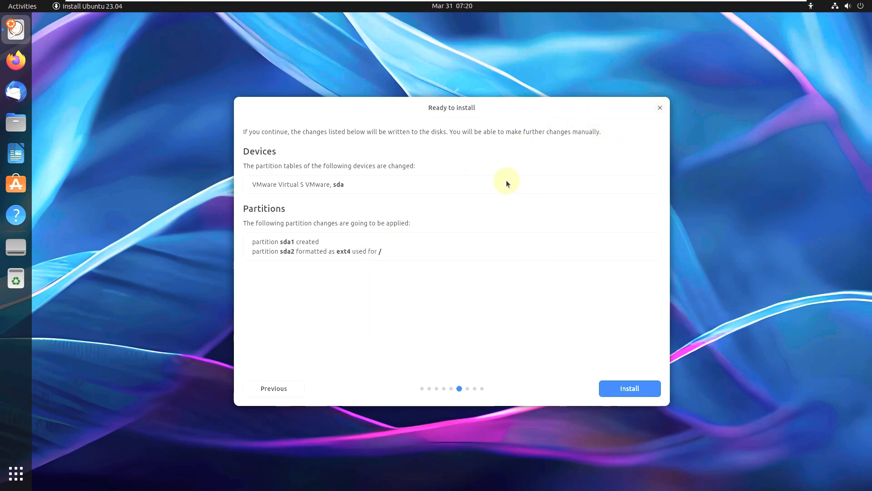
pyautogui.click(659, 109)
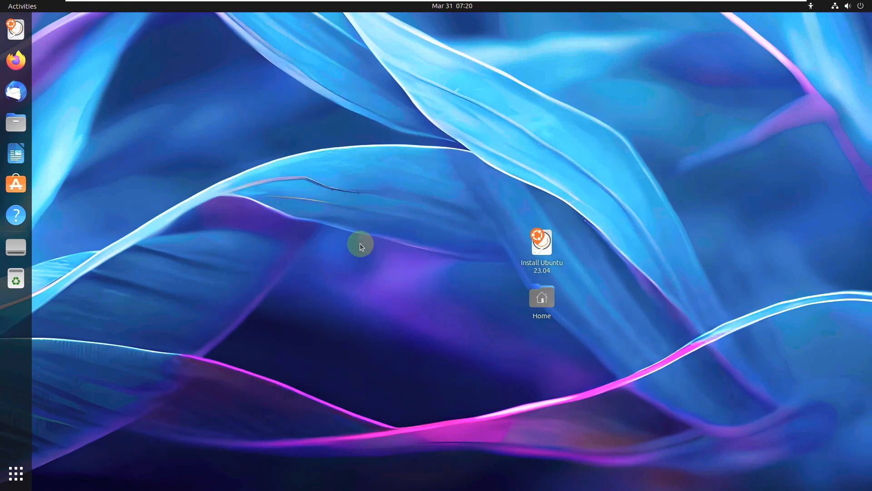
# Look through both pages of installed applications, including the contents of the Utilities folder.
pyautogui.click(16, 468)
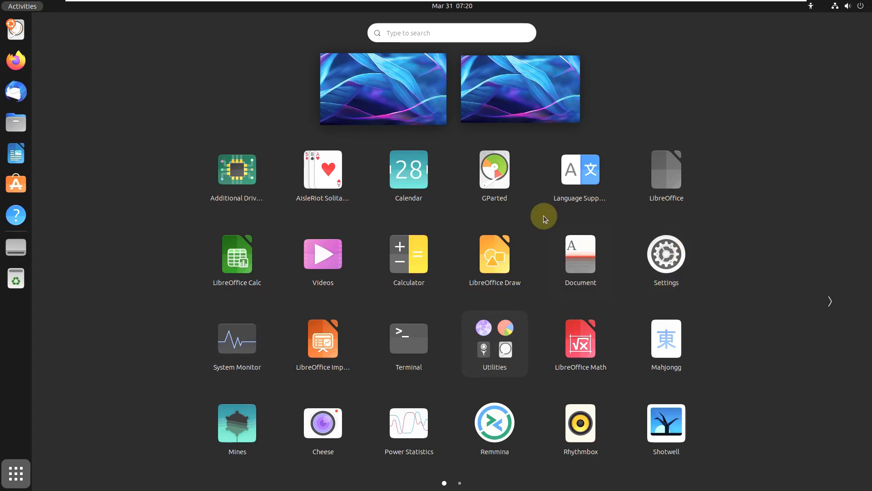
pyautogui.click(515, 342)
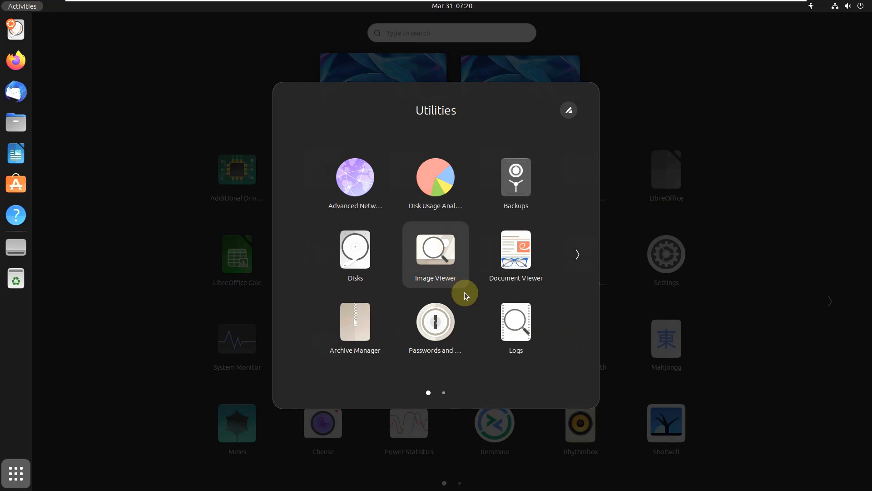
pyautogui.click(443, 393)
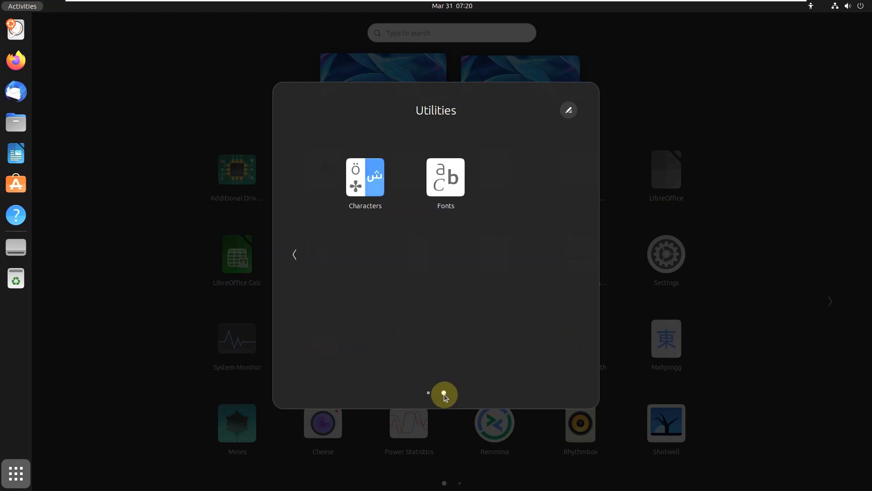
pyautogui.click(761, 281)
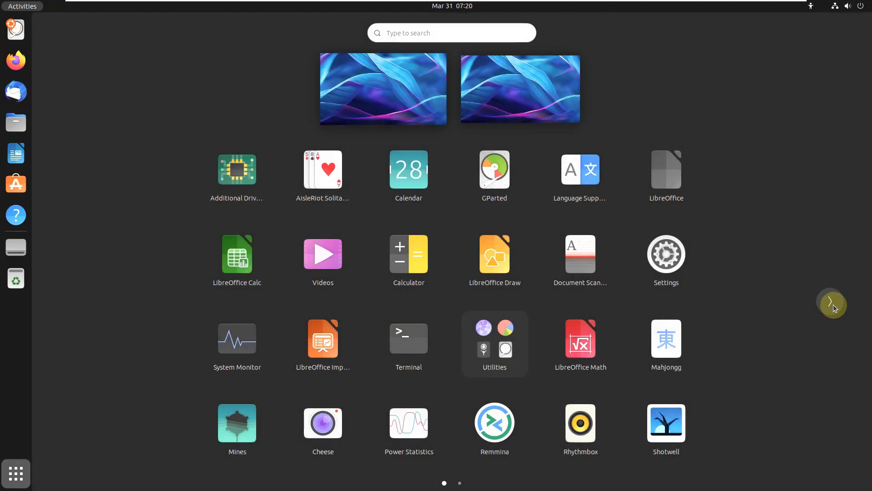
pyautogui.click(833, 304)
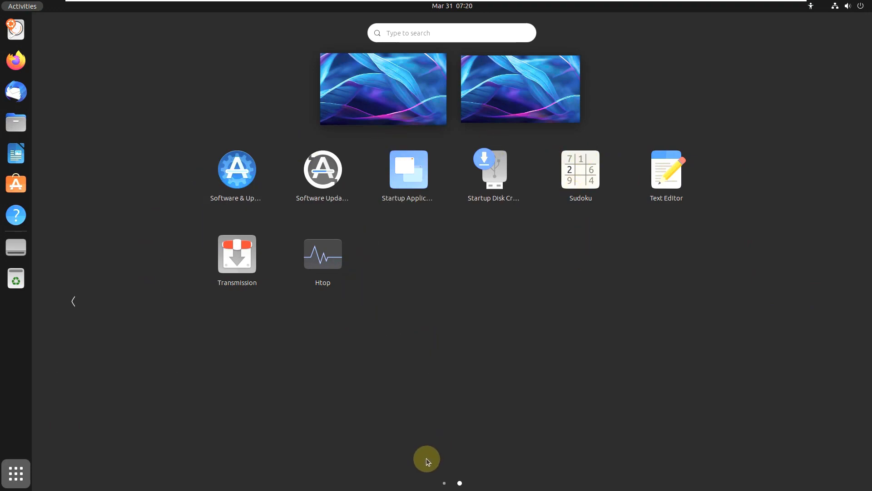
pyautogui.click(442, 480)
# Leave the application grid and open Ubuntu Software.
pyautogui.click(16, 472)
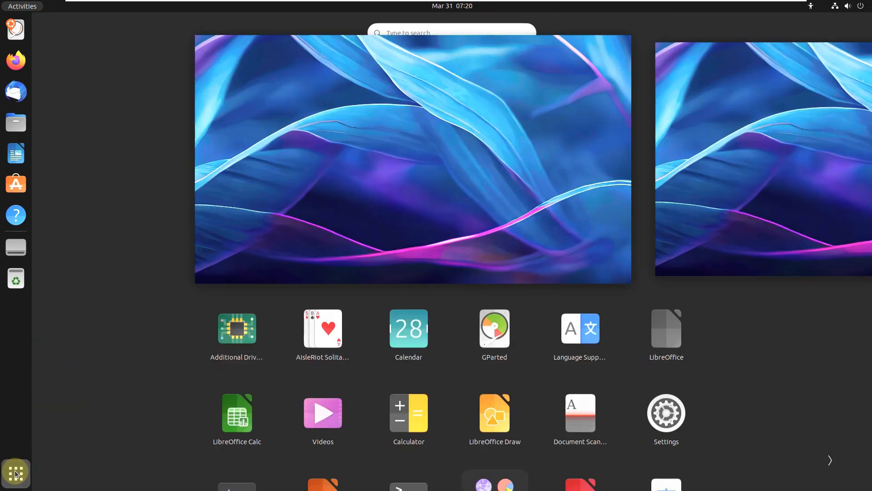
pyautogui.click(8, 195)
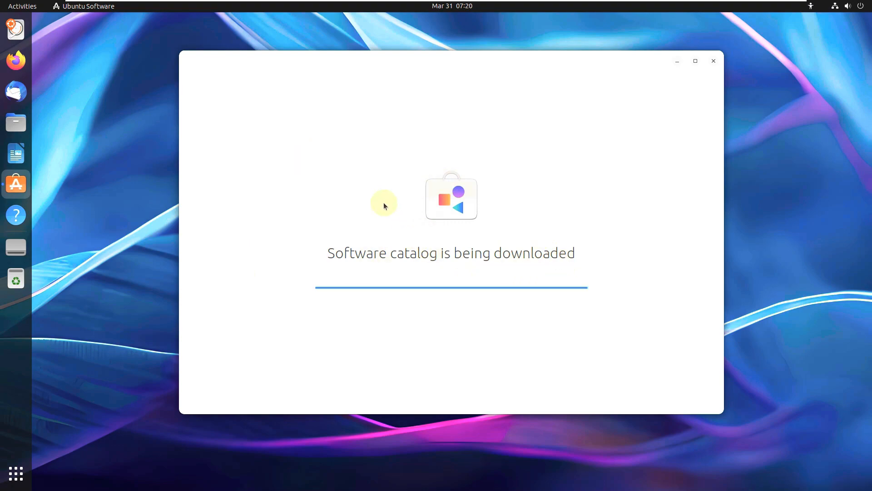
# Open Text Editor from the installed applications, view its About information, and close it.
pyautogui.click(15, 473)
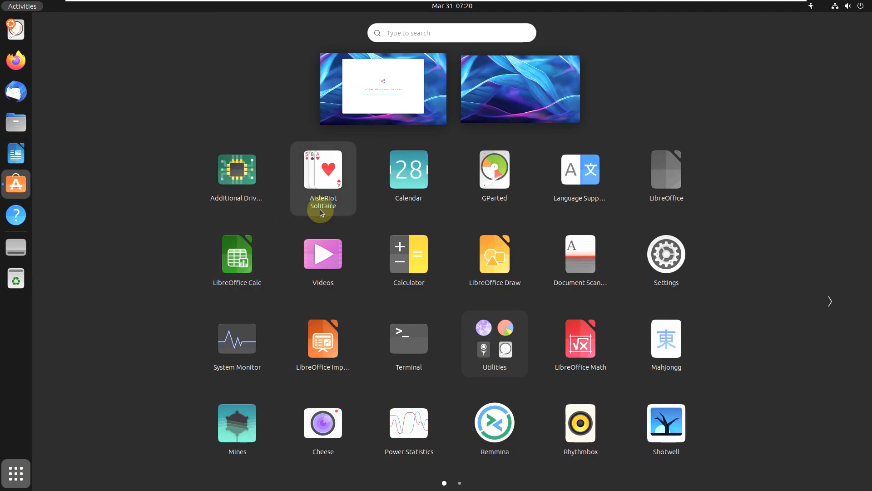
pyautogui.click(830, 301)
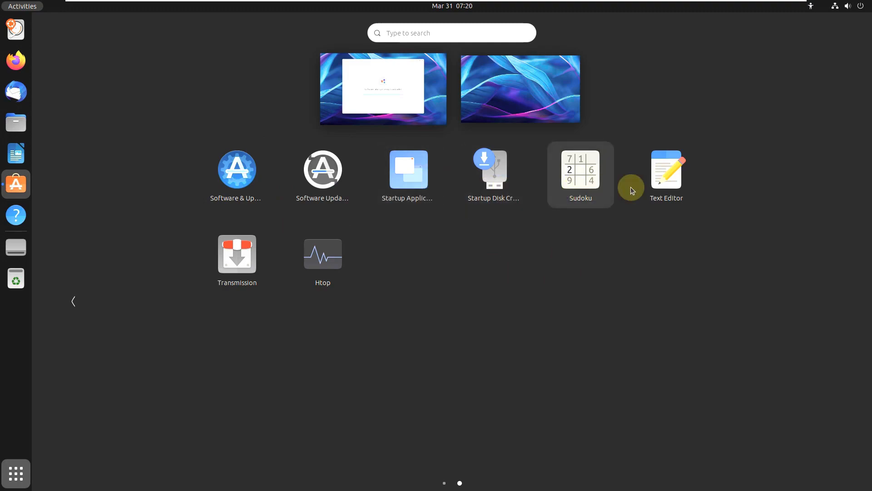
pyautogui.click(661, 187)
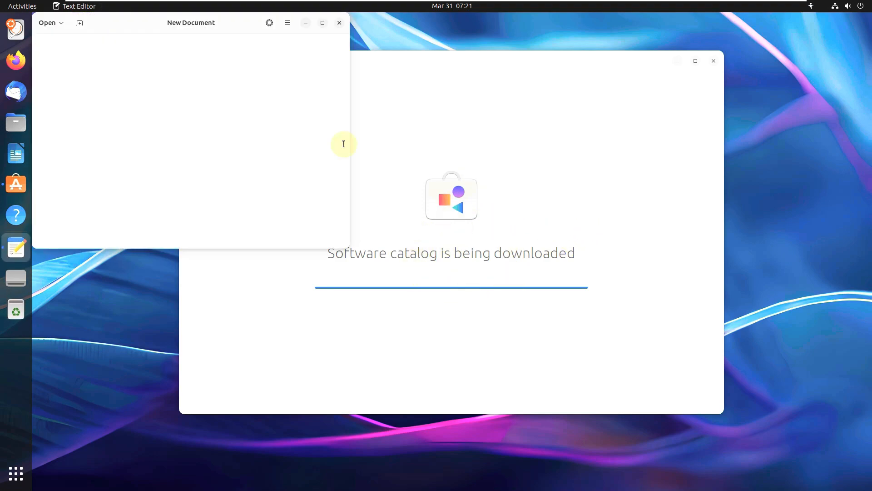
pyautogui.click(287, 23)
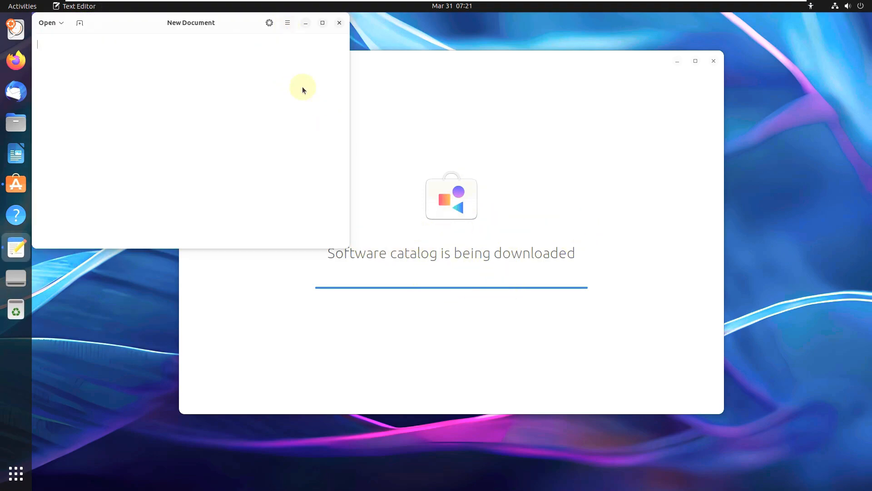
pyautogui.click(299, 265)
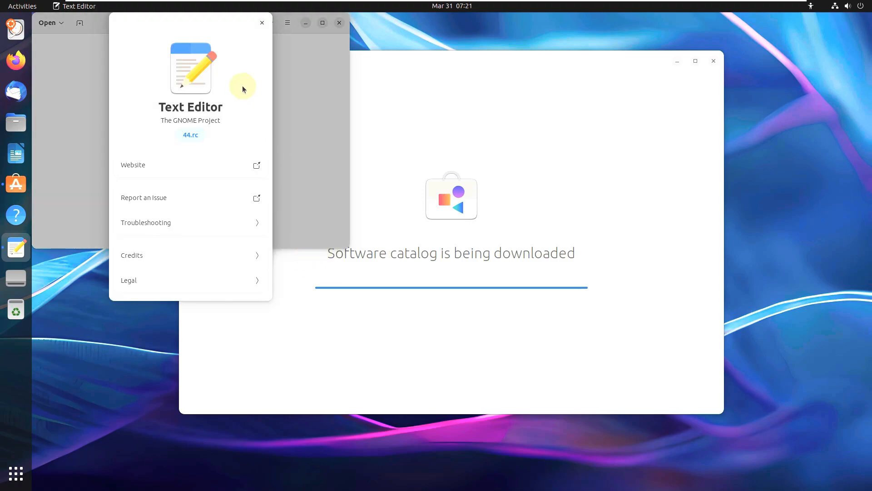
pyautogui.click(262, 22)
pyautogui.click(340, 22)
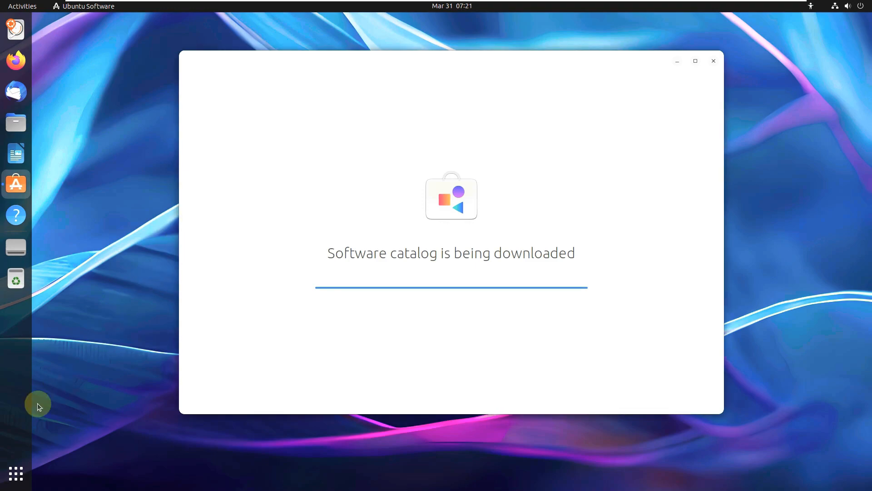
# Open Startup Applications, view the list of additional startup programs, and close the window.
pyautogui.click(16, 473)
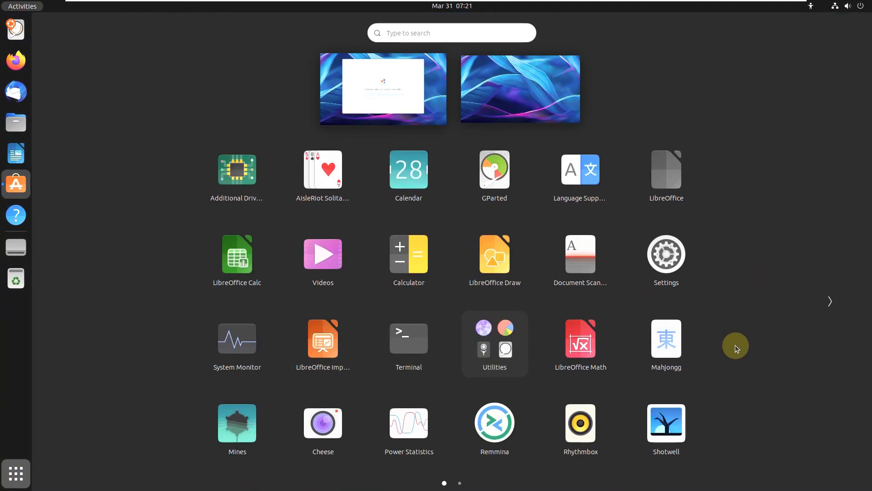
pyautogui.click(830, 298)
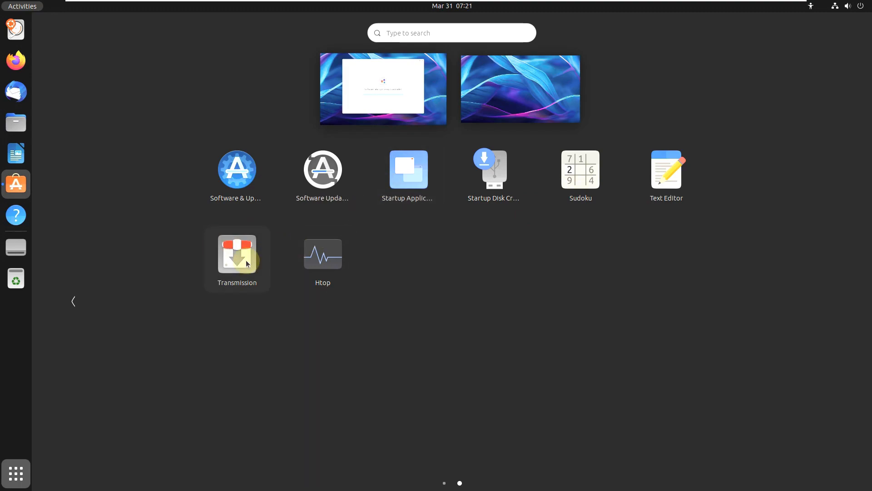
pyautogui.click(397, 193)
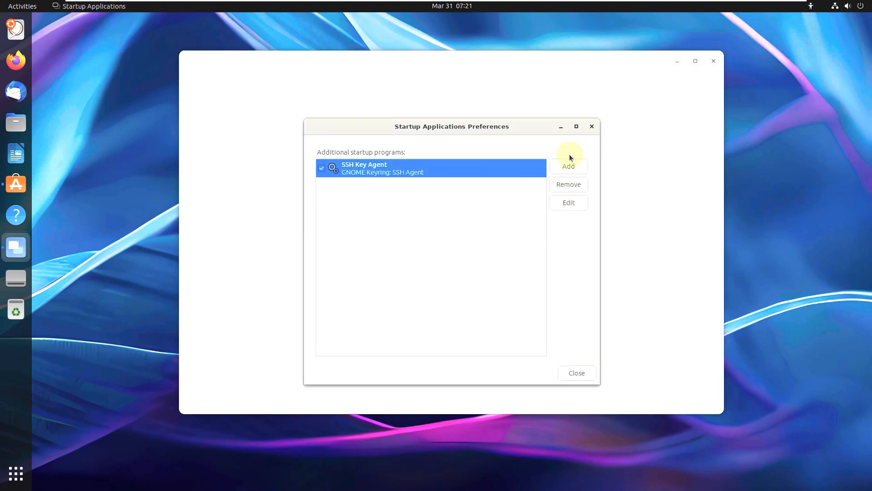
pyautogui.click(576, 373)
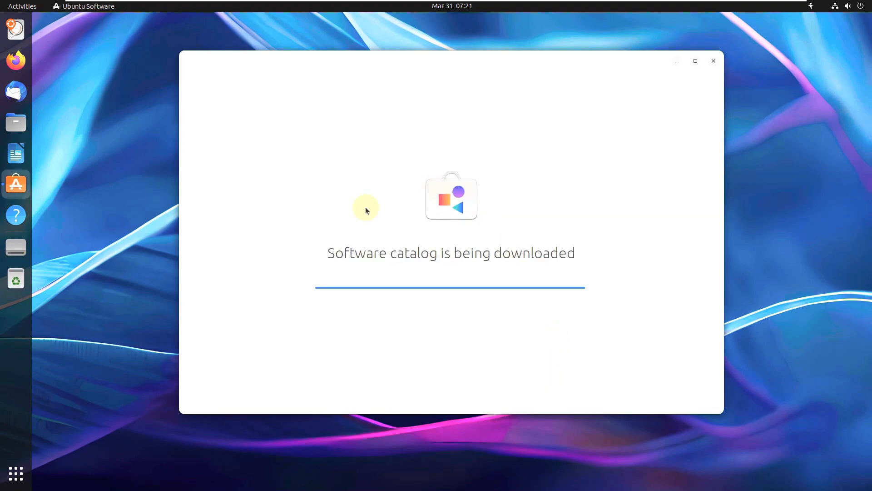
# Open Calculator from the installed applications, view its About information, and close it.
pyautogui.click(25, 482)
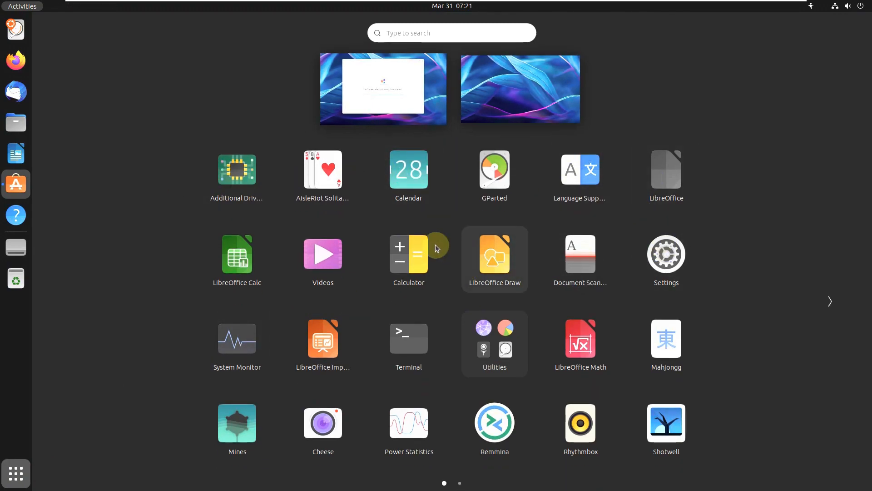
pyautogui.click(421, 244)
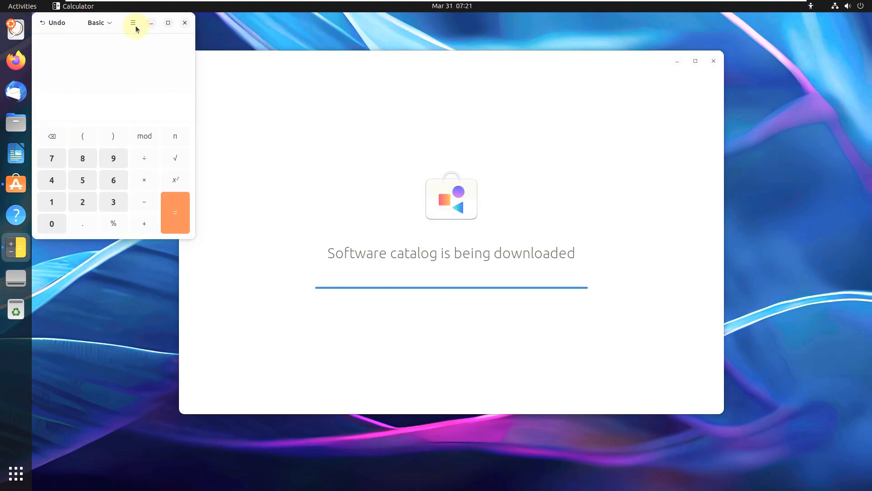
pyautogui.click(136, 28)
pyautogui.click(121, 195)
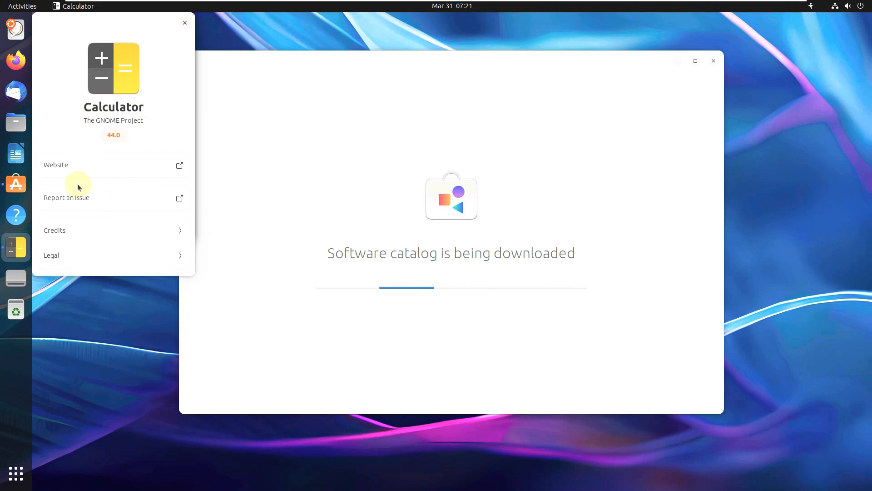
pyautogui.click(184, 23)
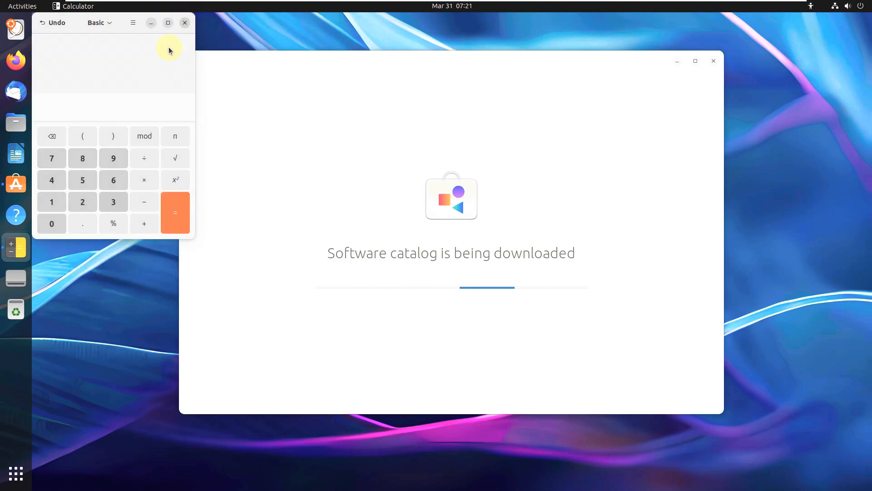
pyautogui.click(185, 23)
# Launch LibreOffice Calc from the installed applications and clear the software updates notification while it loads.
pyautogui.click(16, 473)
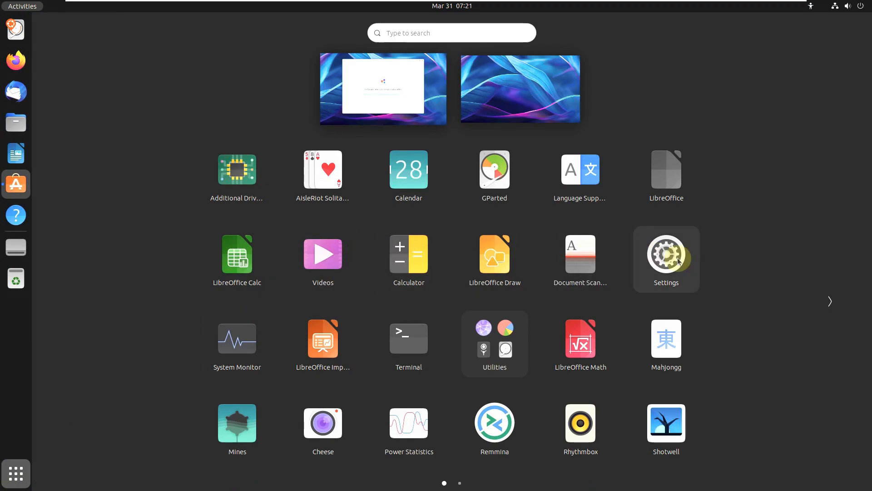
pyautogui.click(249, 282)
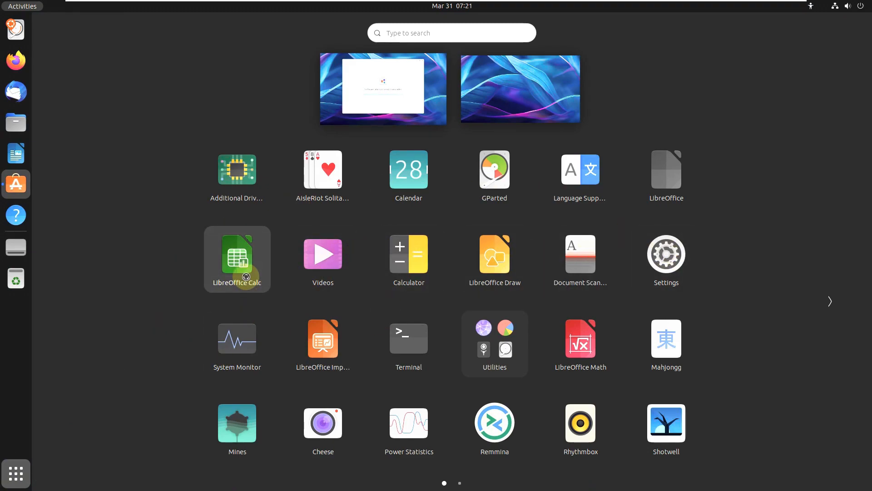
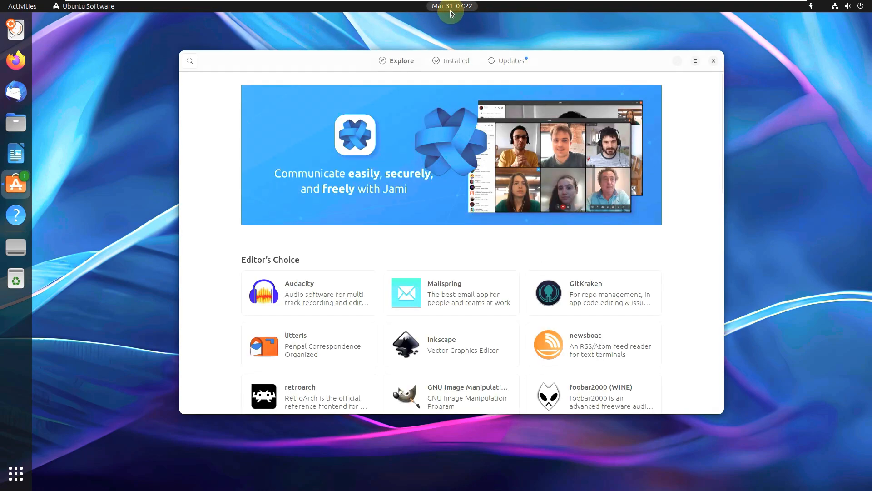
pyautogui.click(452, 8)
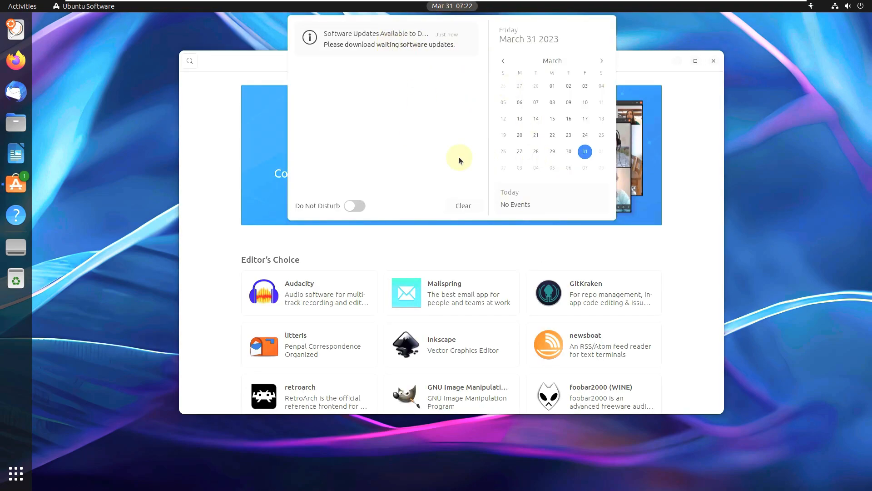
pyautogui.click(448, 203)
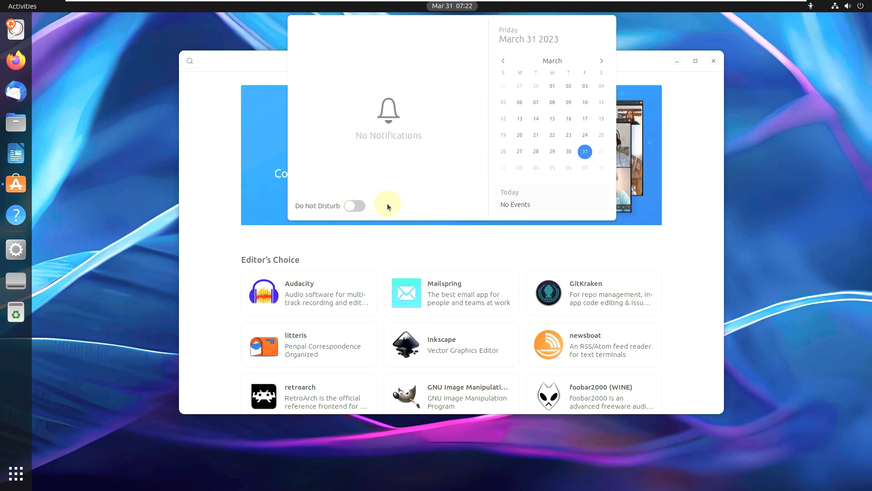
pyautogui.click(783, 193)
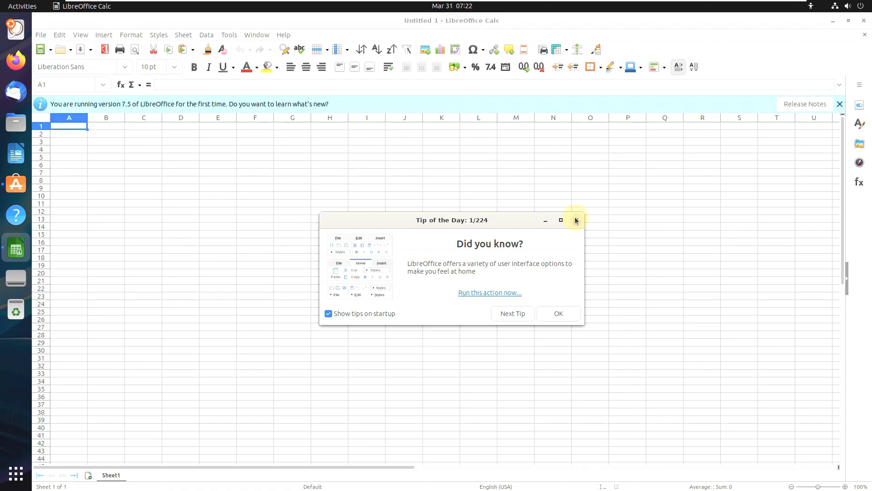
# Dismiss the Tip of the Day, view the About LibreOffice version information, and close Calc.
pyautogui.click(576, 220)
pyautogui.hotkey('alt', 'h')
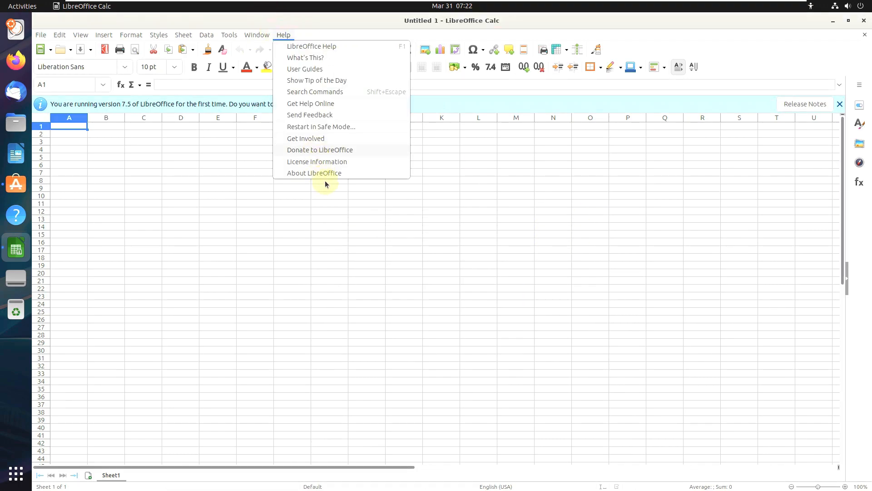
pyautogui.click(325, 173)
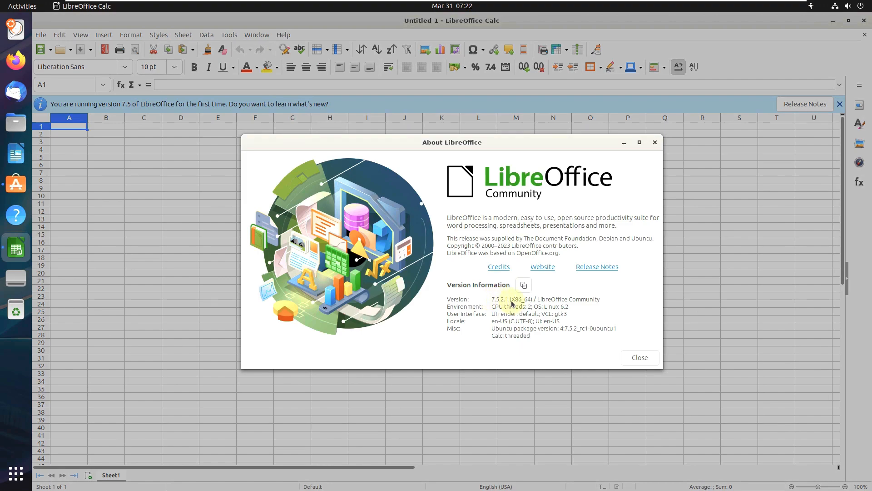
pyautogui.click(632, 356)
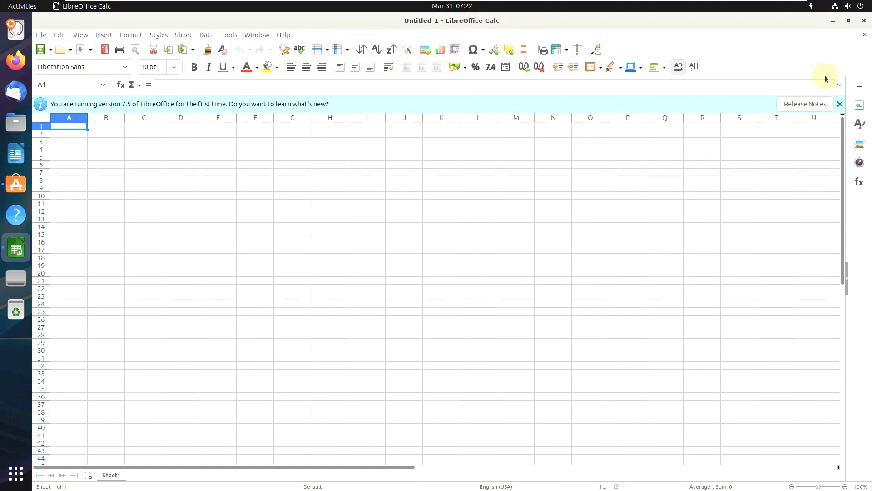
pyautogui.click(863, 24)
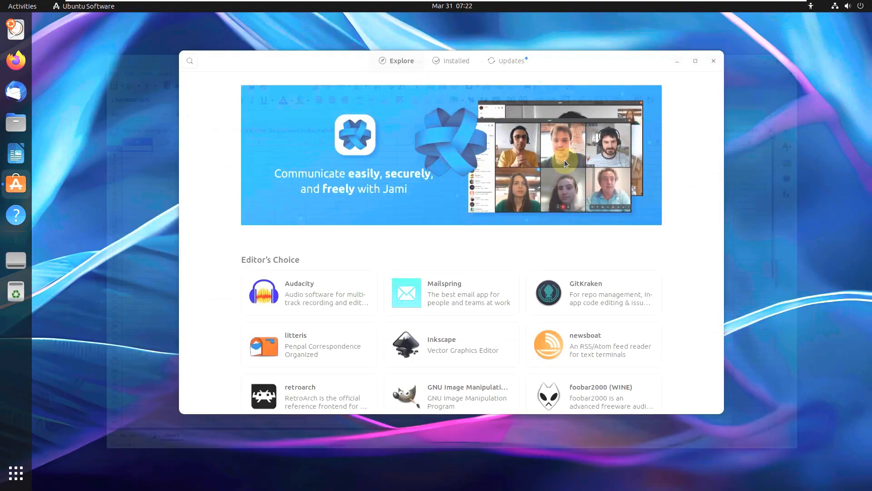
# Show the available application updates in Ubuntu Software and maximize its window.
pyautogui.click(513, 62)
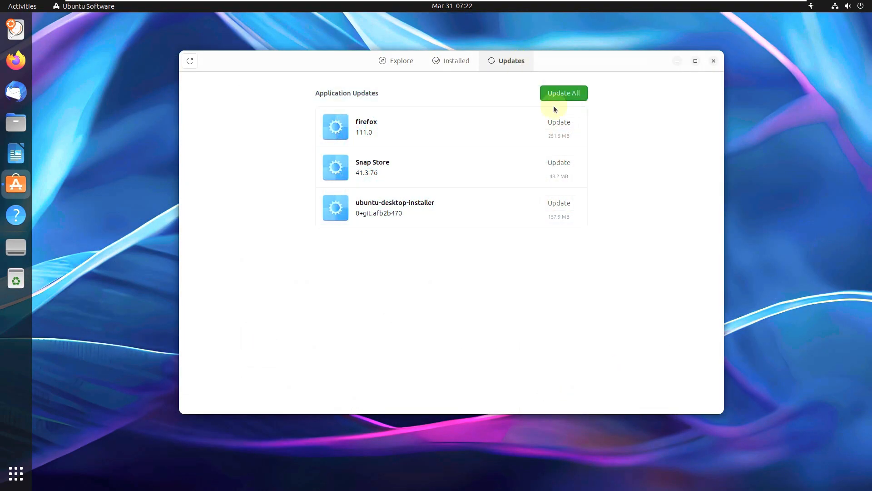
pyautogui.click(695, 61)
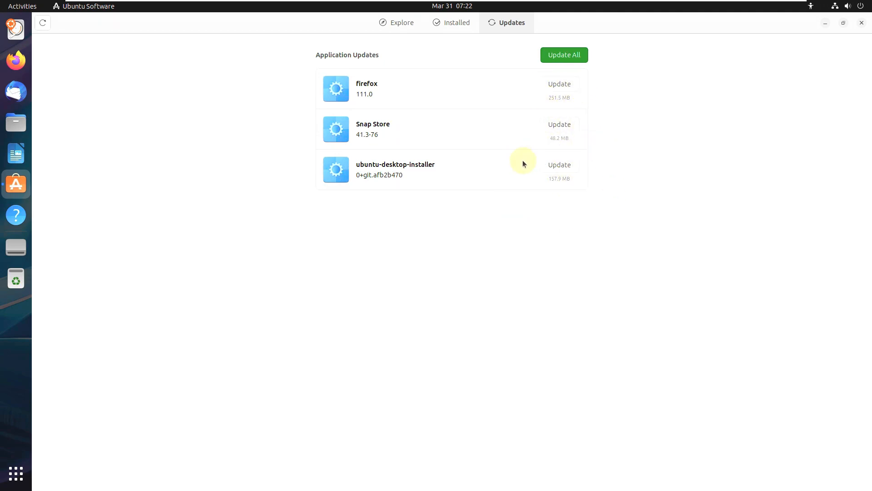
# List the installed applications in Ubuntu Software and view the detail pages of AisleRiot Solitaire, Archive Manager and Backups.
pyautogui.click(461, 29)
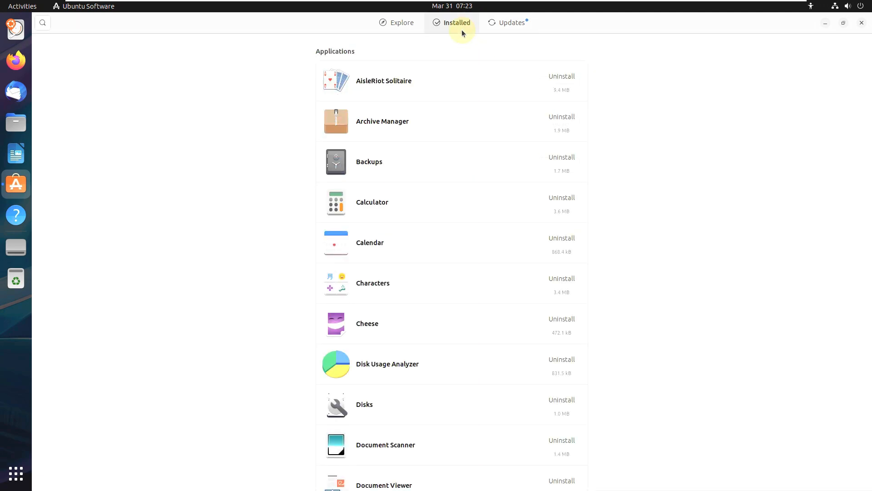
pyautogui.click(414, 75)
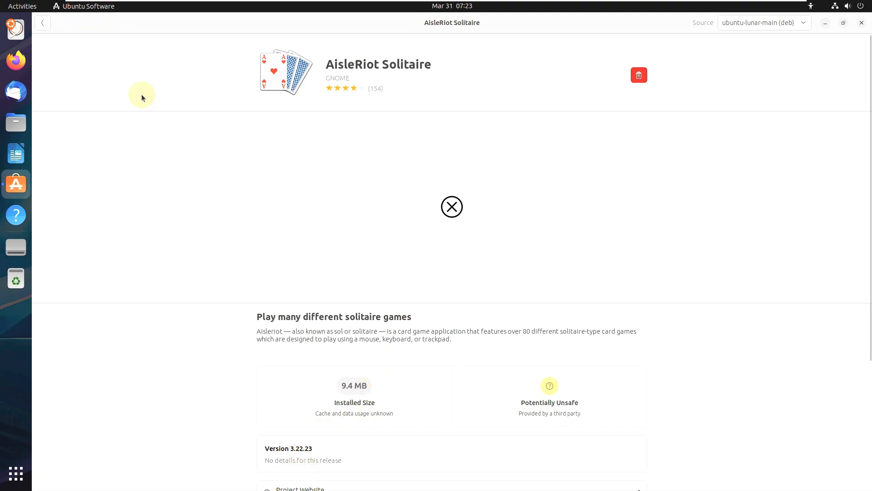
pyautogui.click(43, 23)
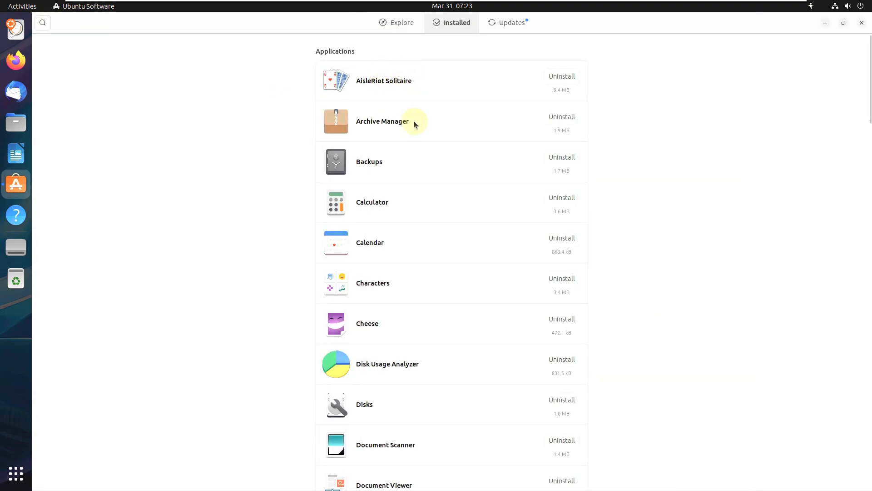
pyautogui.click(415, 126)
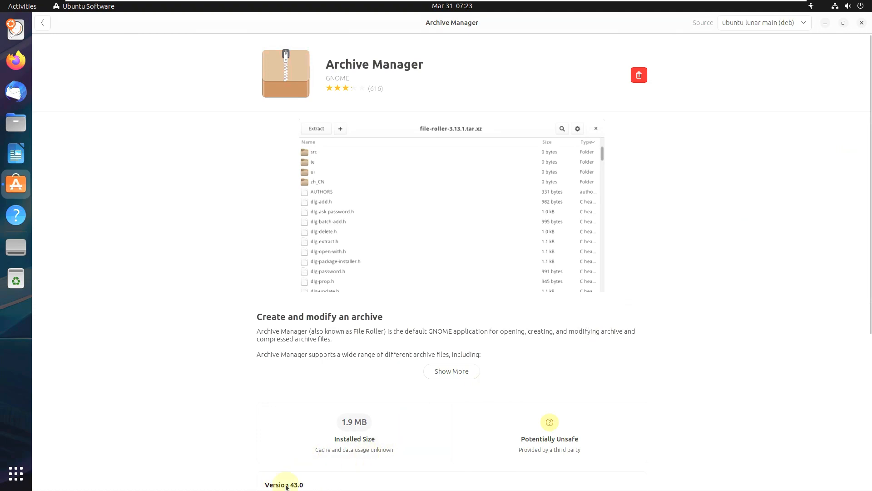
pyautogui.click(43, 23)
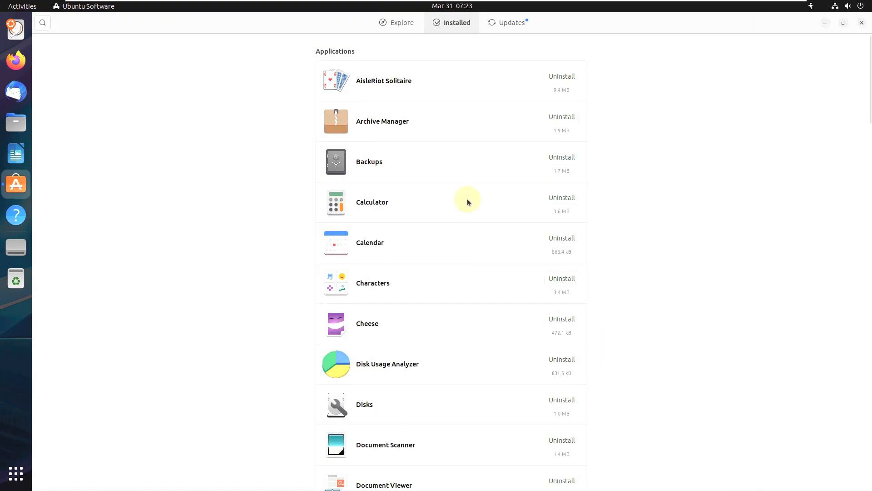
pyautogui.click(432, 154)
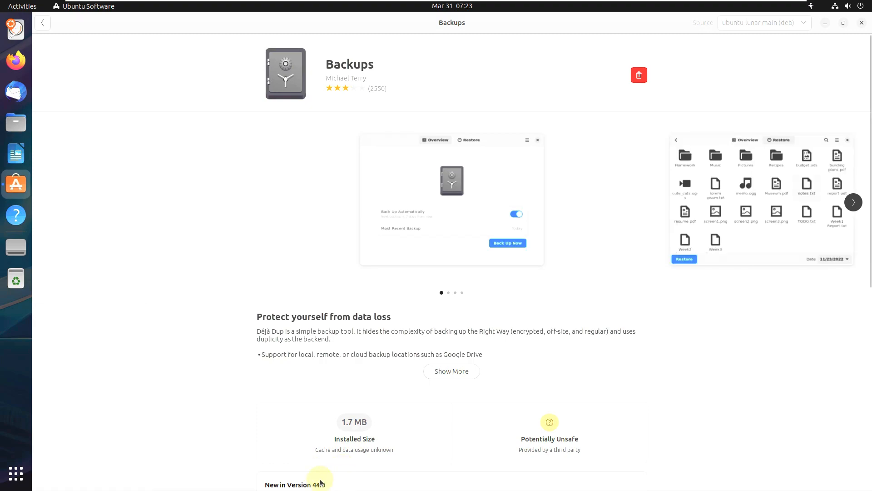
pyautogui.click(42, 22)
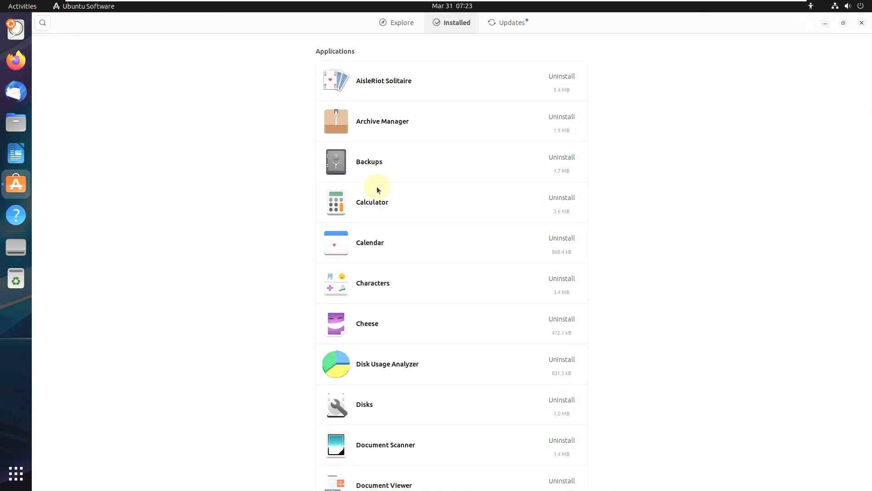
# View the detail pages of Calendar, Characters and Cheese, returning to the installed list after each.
pyautogui.click(381, 245)
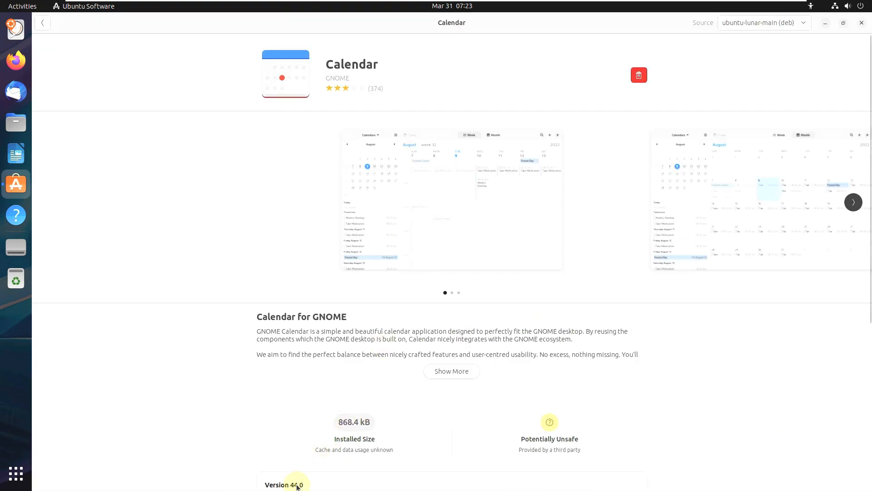
pyautogui.click(43, 23)
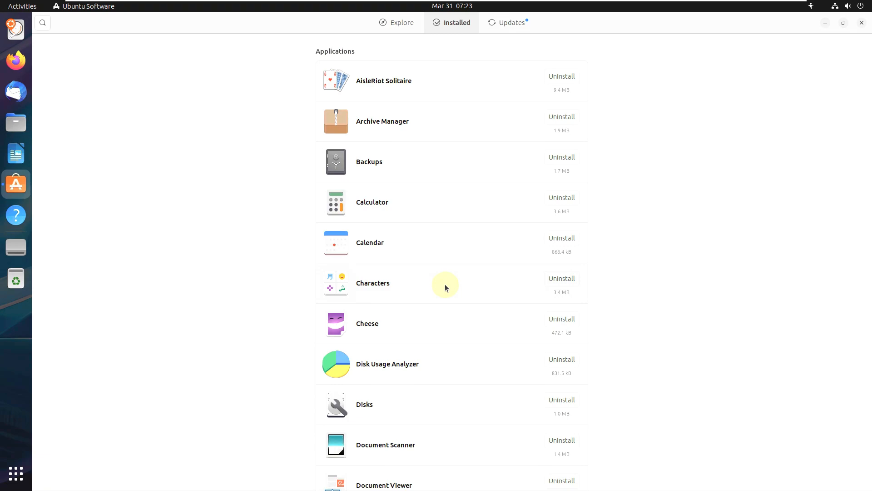
pyautogui.click(395, 273)
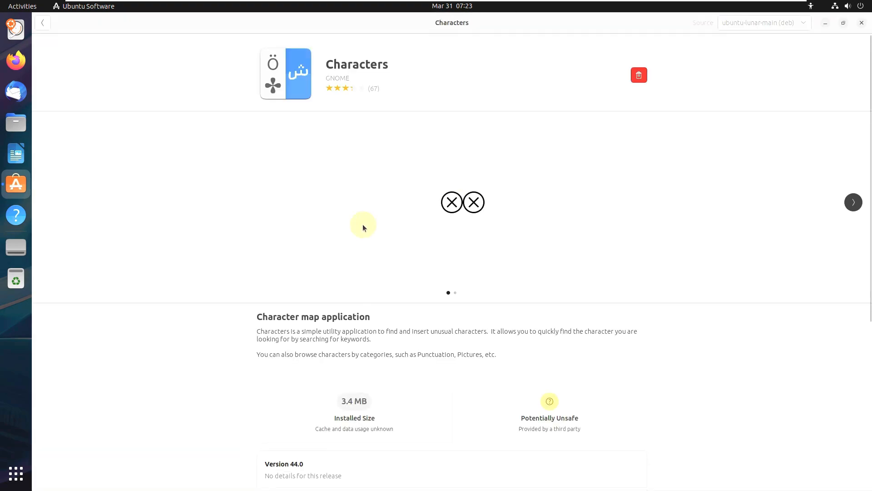
pyautogui.click(48, 25)
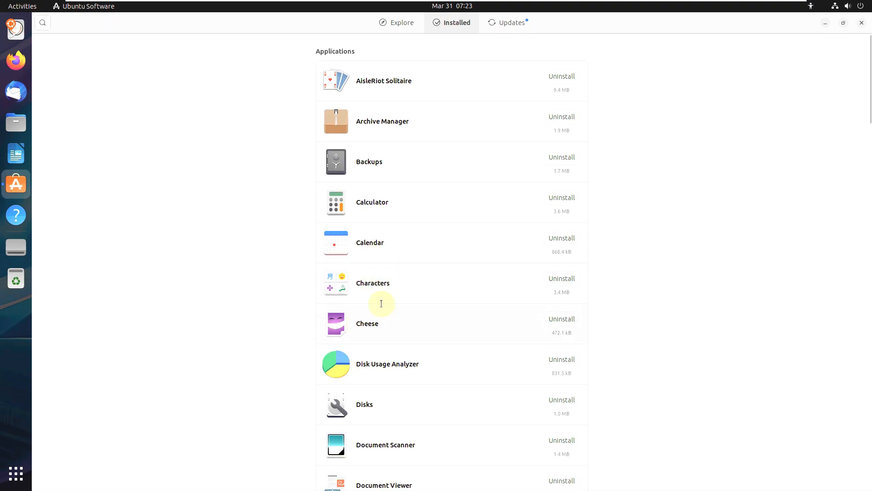
pyautogui.click(381, 305)
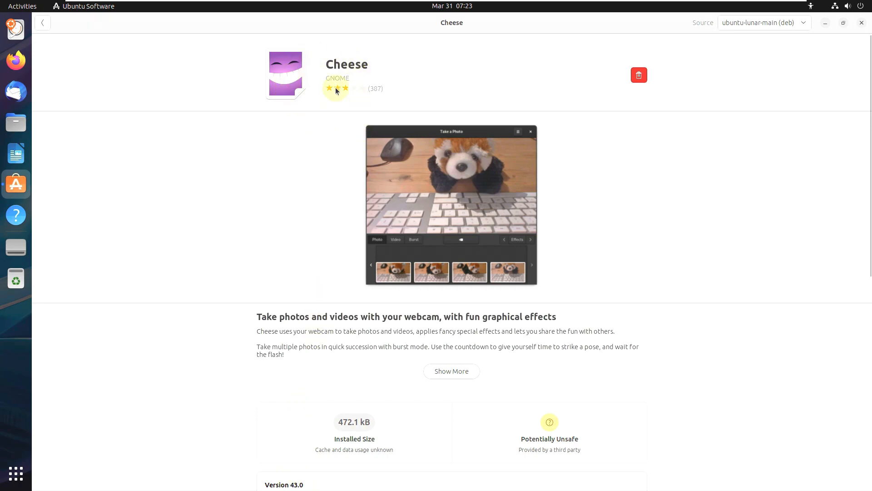
pyautogui.click(47, 29)
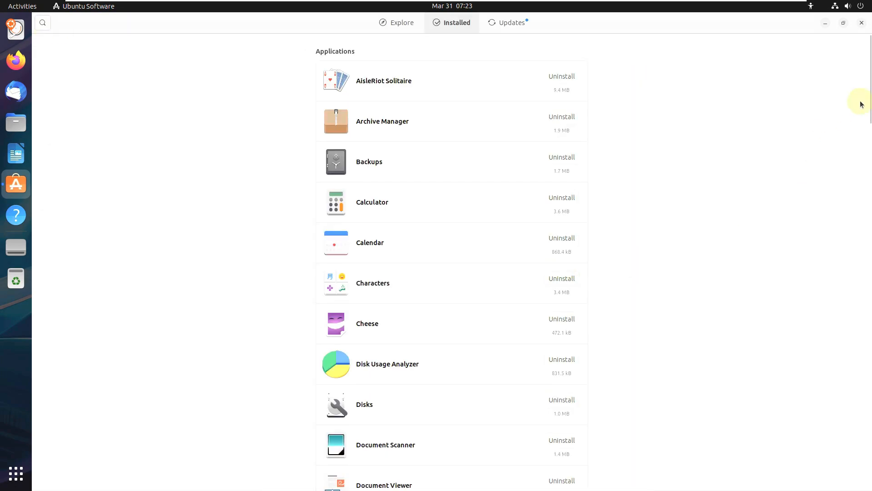
# Check the versions of Disk Usage Analyzer, Disks, Document Scanner and Document Viewer on their detail pages.
pyautogui.scroll(-5, 869, 119)
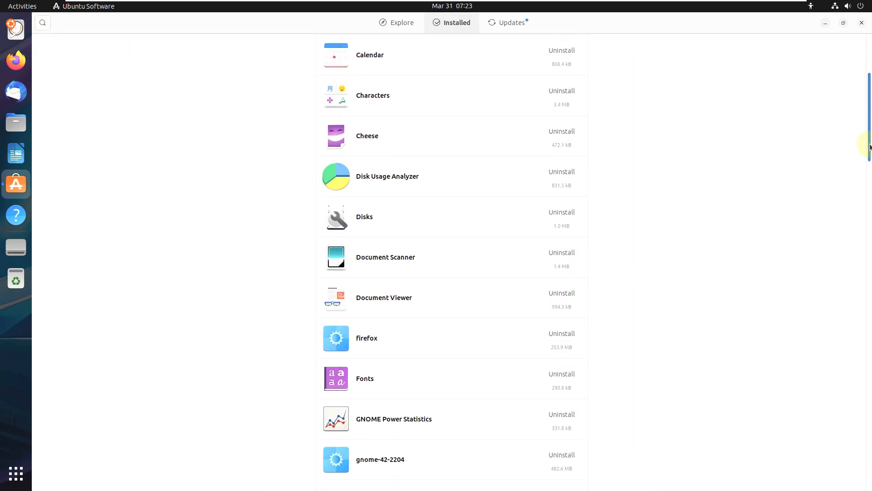
pyautogui.click(435, 169)
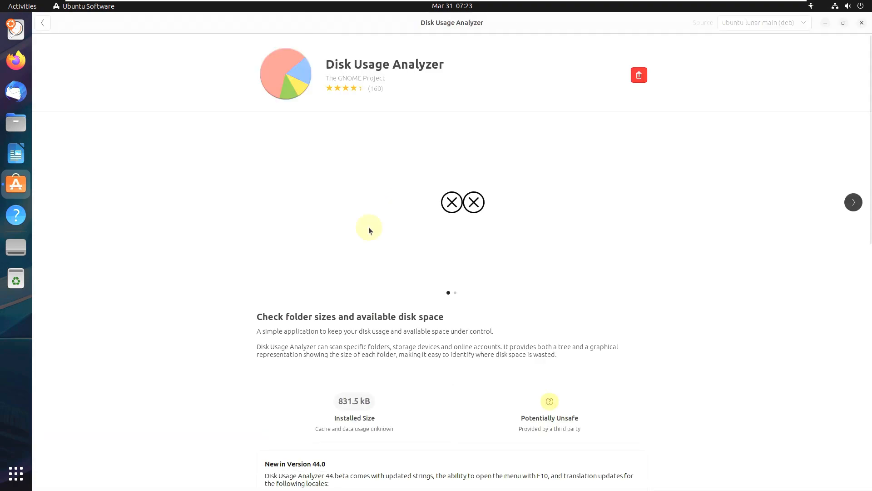
pyautogui.click(40, 28)
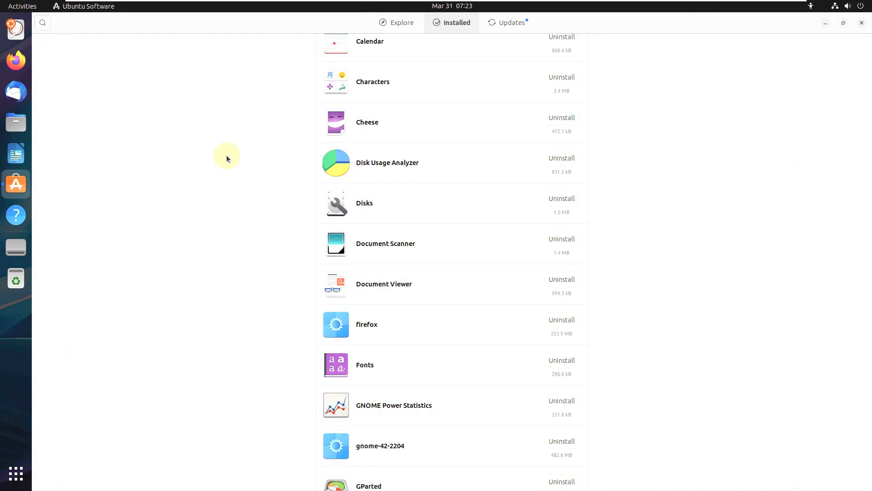
pyautogui.click(387, 202)
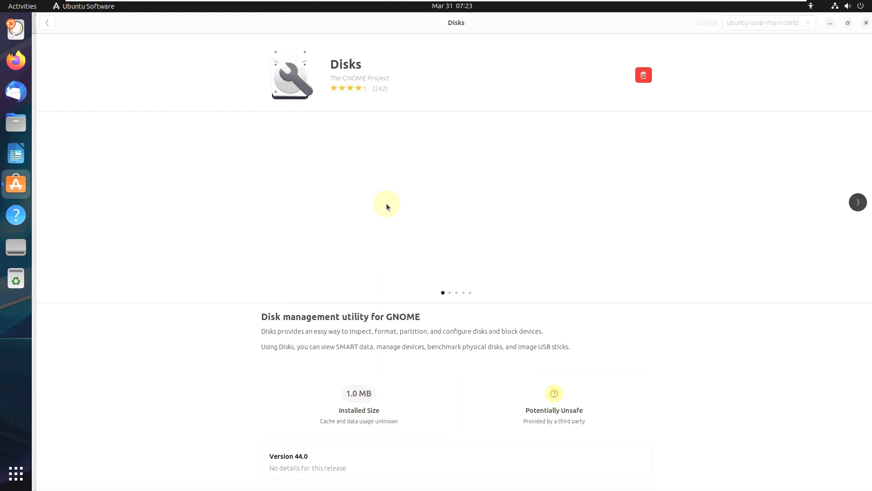
pyautogui.click(40, 24)
pyautogui.click(386, 251)
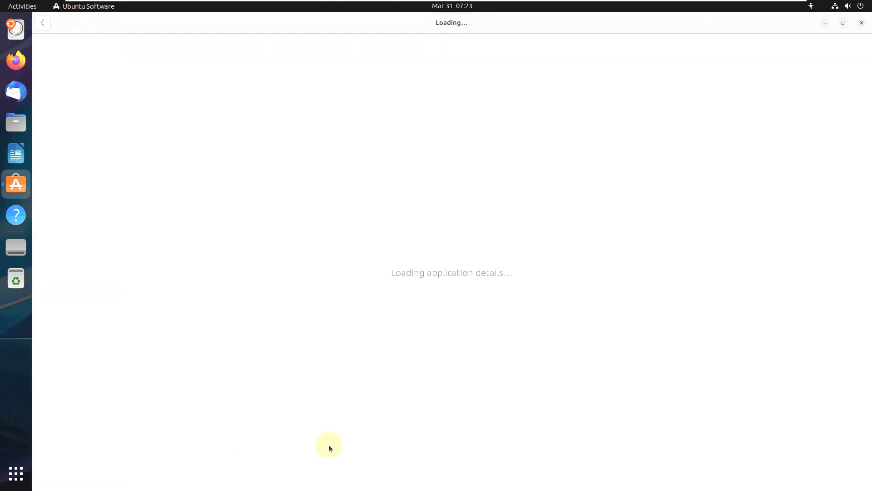
pyautogui.click(42, 24)
pyautogui.click(383, 296)
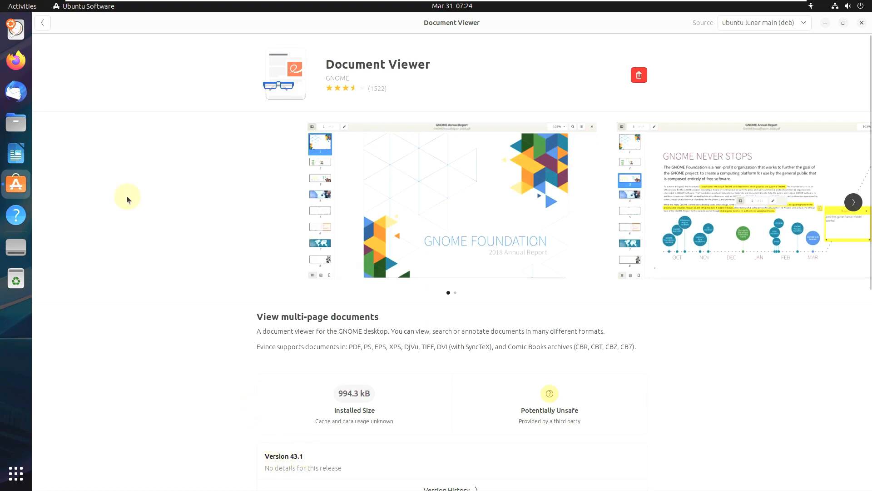
# Check the version on firefox's detail page and examine its available Snap Store channels, returning to the installed list.
pyautogui.click(43, 23)
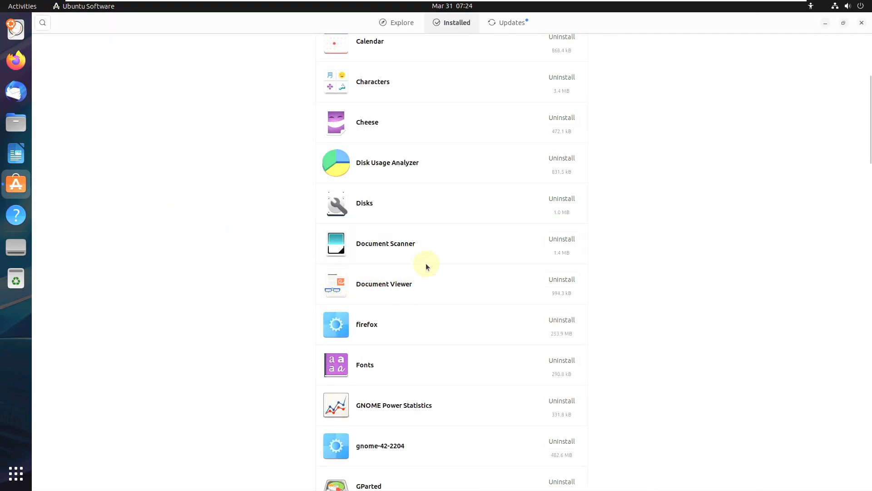
pyautogui.click(427, 321)
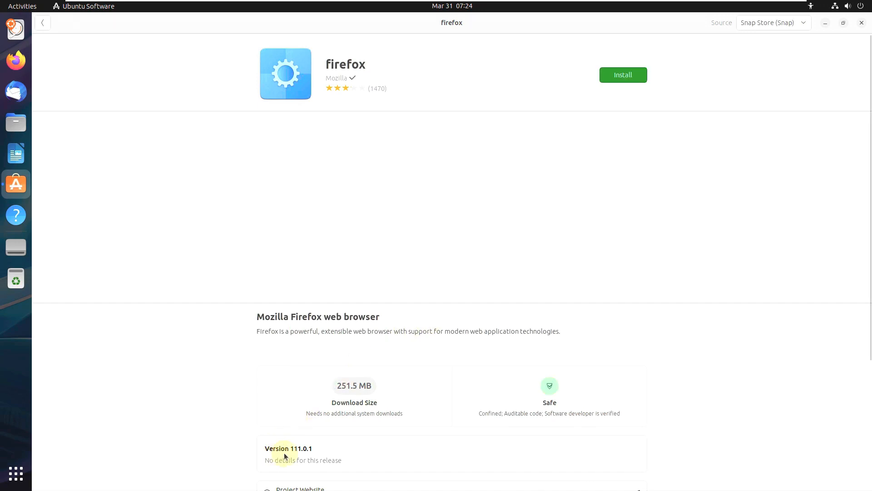
pyautogui.click(42, 27)
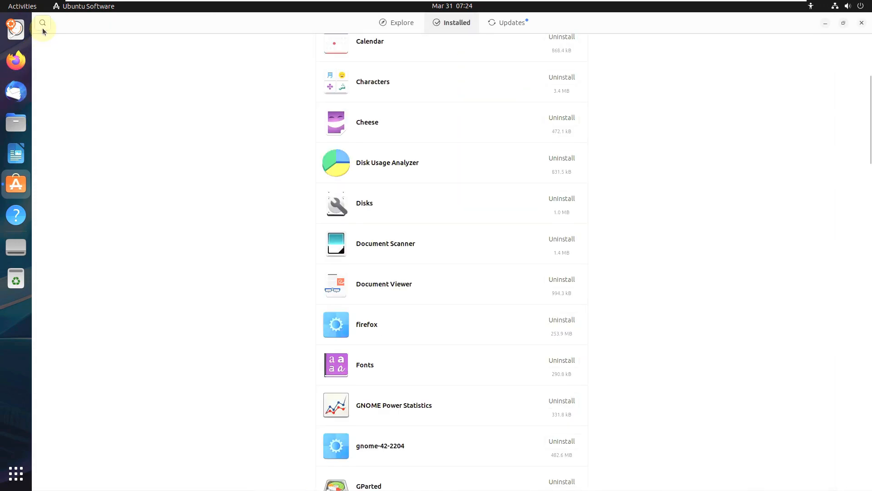
pyautogui.click(392, 329)
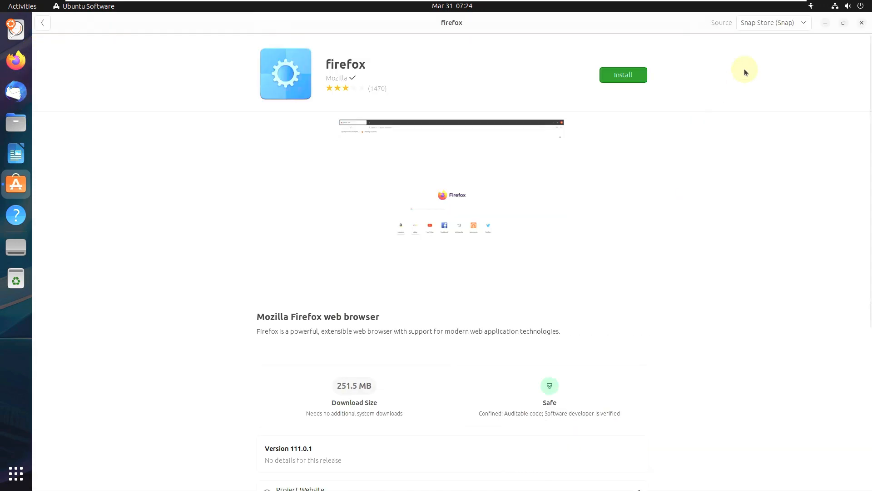
pyautogui.click(788, 23)
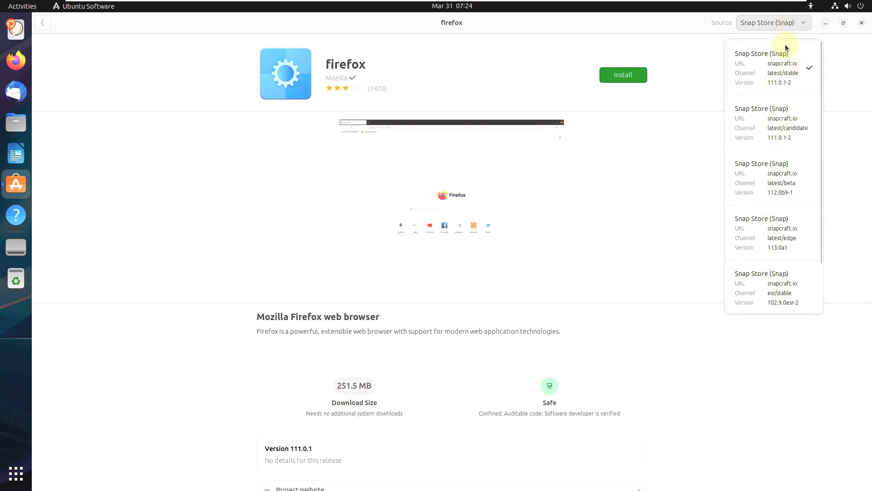
pyautogui.moveTo(820, 151); pyautogui.dragTo(844, 51)
pyautogui.click(845, 50)
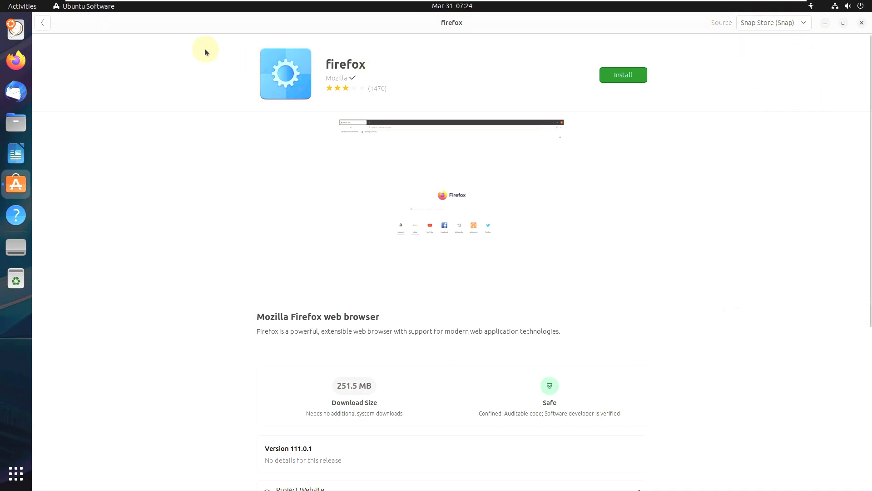
pyautogui.click(41, 23)
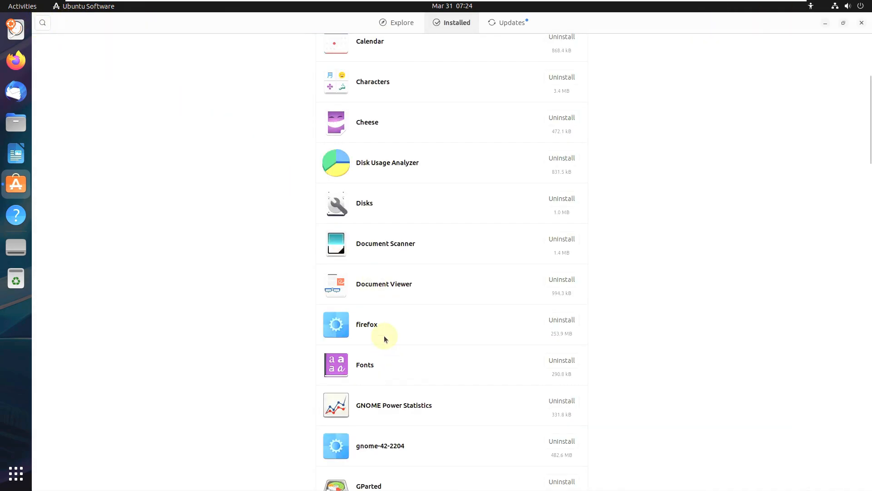
# View the detail pages of Fonts and GNOME Power Statistics, returning to the installed list after each.
pyautogui.click(394, 355)
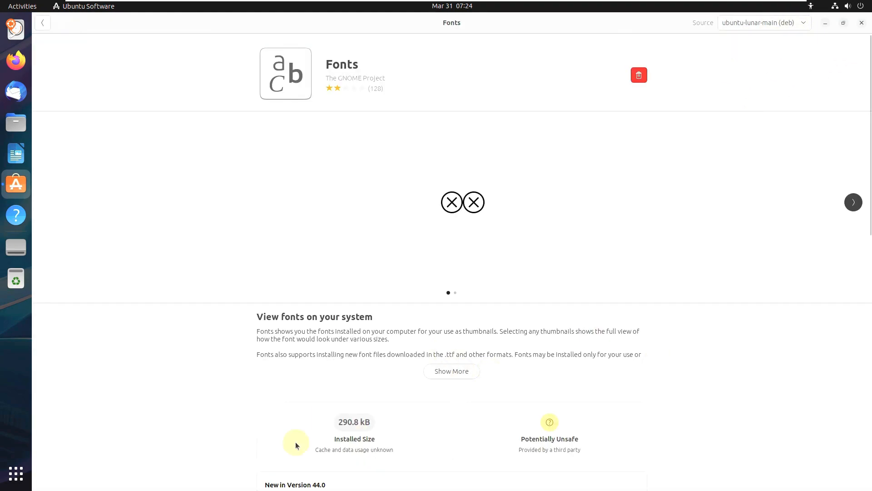
pyautogui.click(42, 24)
pyautogui.scroll(3, 450, 200)
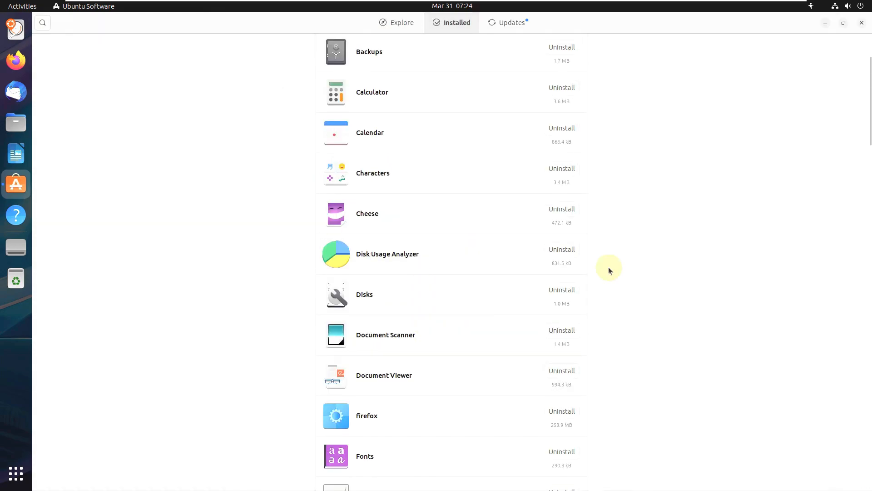
pyautogui.moveTo(869, 111); pyautogui.dragTo(869, 156)
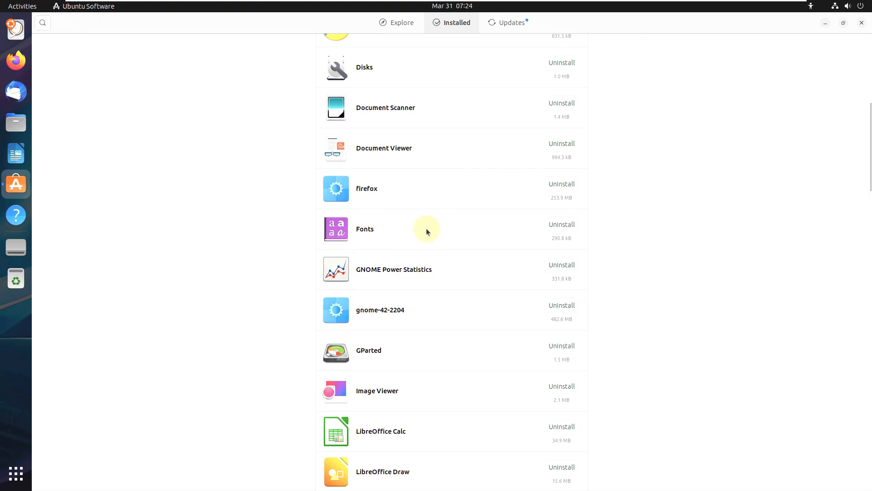
pyautogui.click(394, 280)
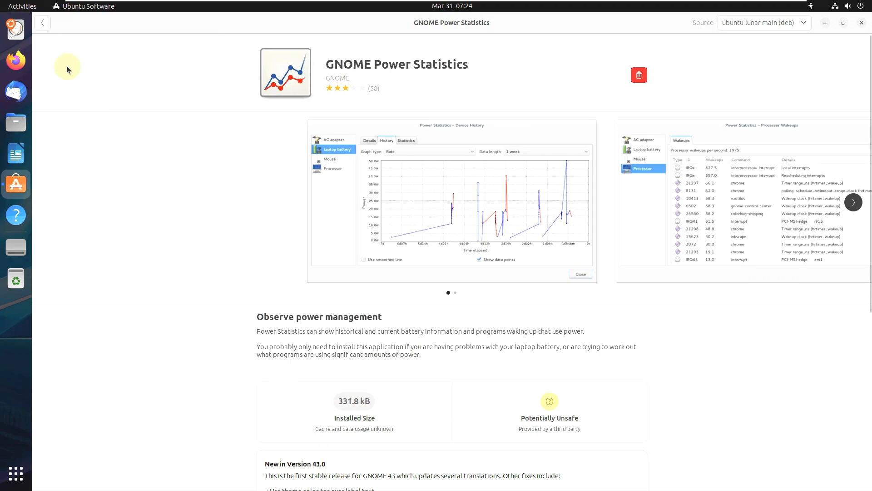
pyautogui.click(42, 23)
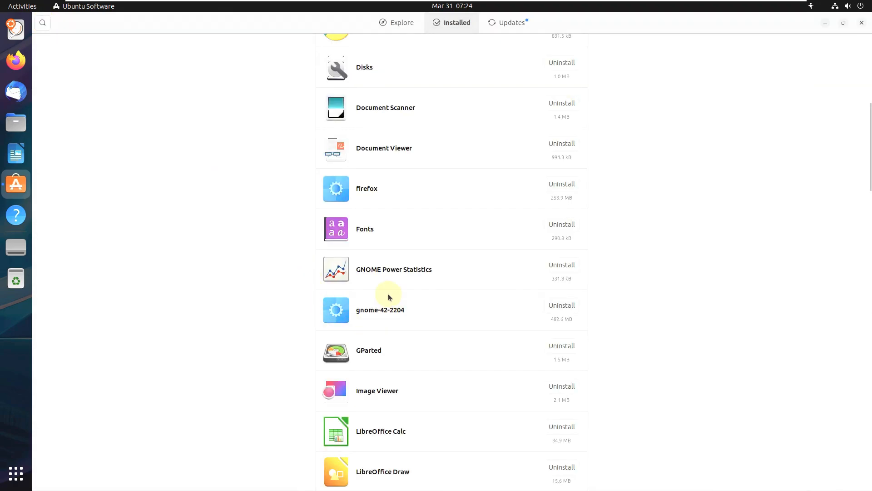
# Check the versions of gnome-42-2204, GParted and Image Viewer on their detail pages.
pyautogui.click(403, 312)
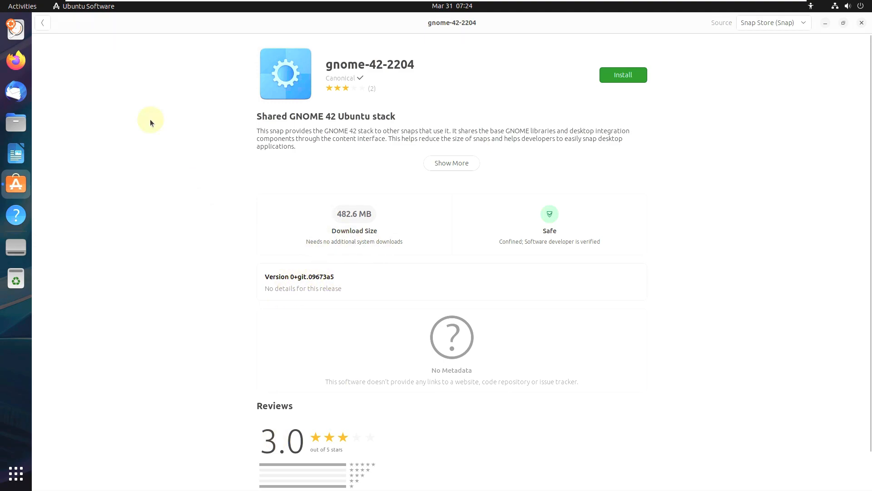
pyautogui.click(42, 23)
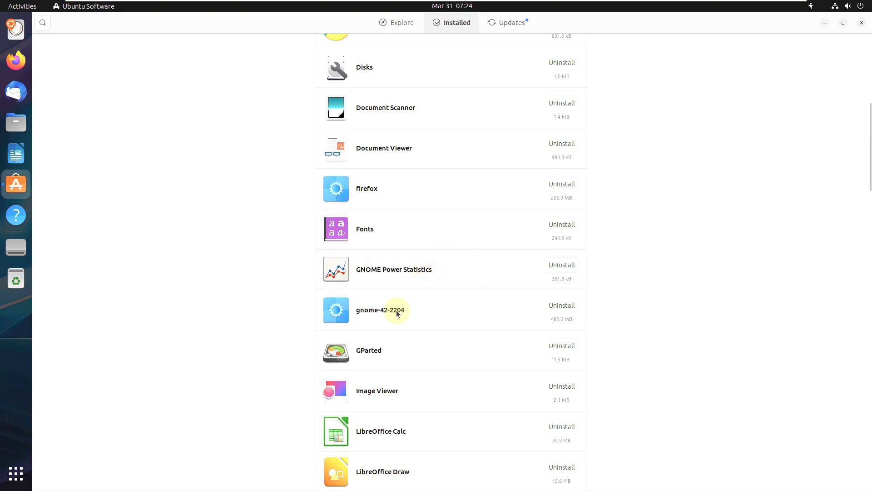
pyautogui.click(379, 364)
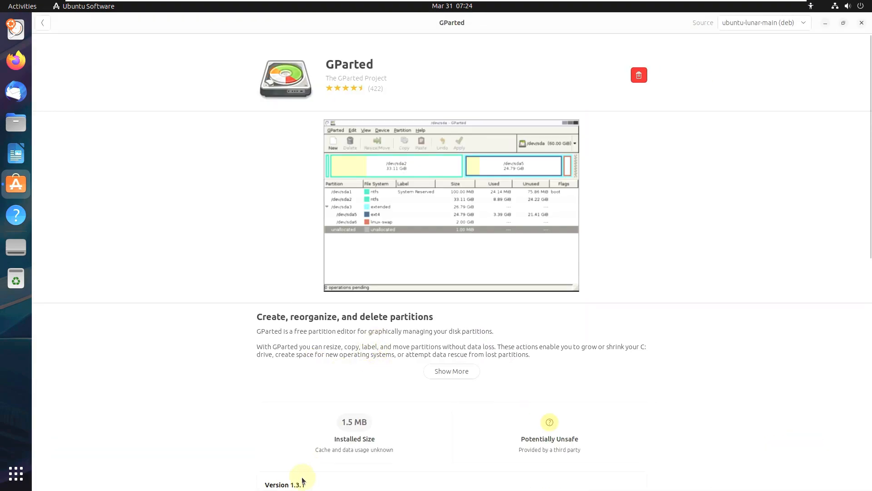
pyautogui.click(44, 28)
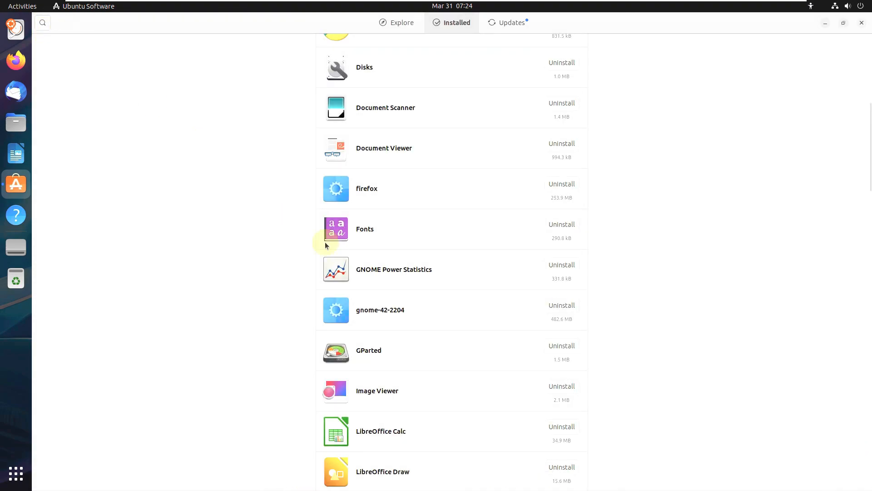
pyautogui.click(430, 387)
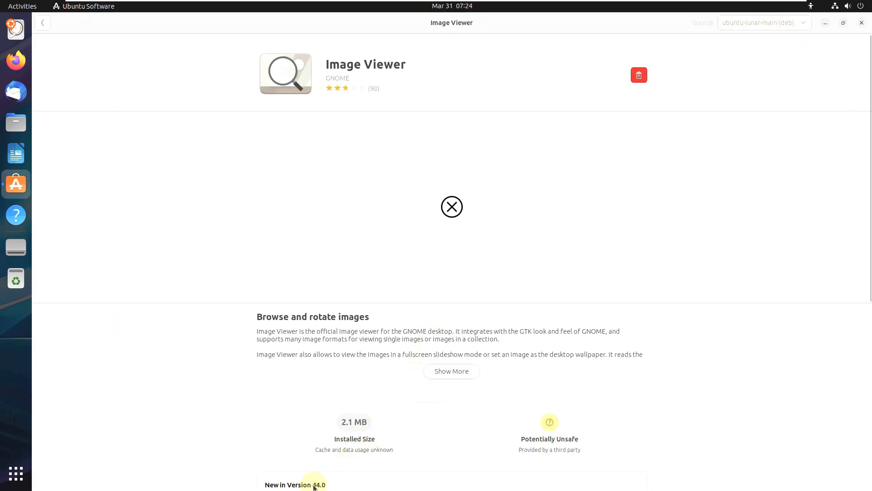
pyautogui.click(42, 23)
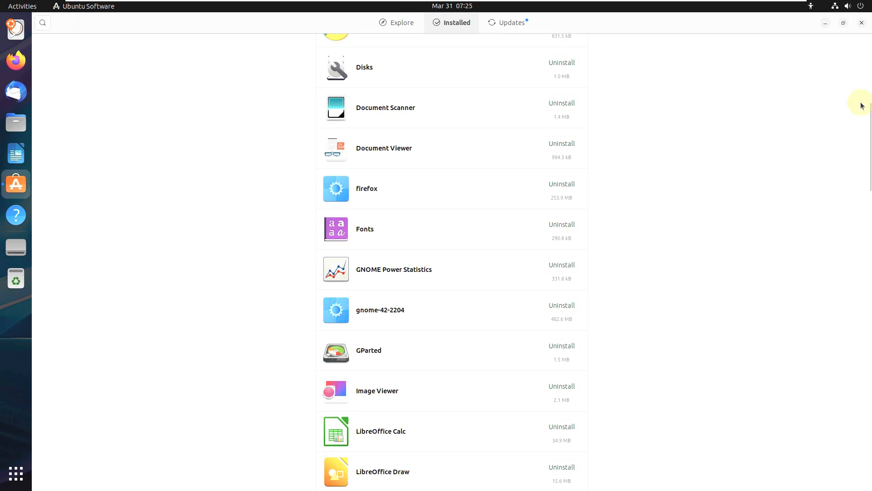
# Check the versions of Logs and Mahjongg on their detail pages, returning to the installed list after each.
pyautogui.moveTo(869, 113); pyautogui.dragTo(869, 215)
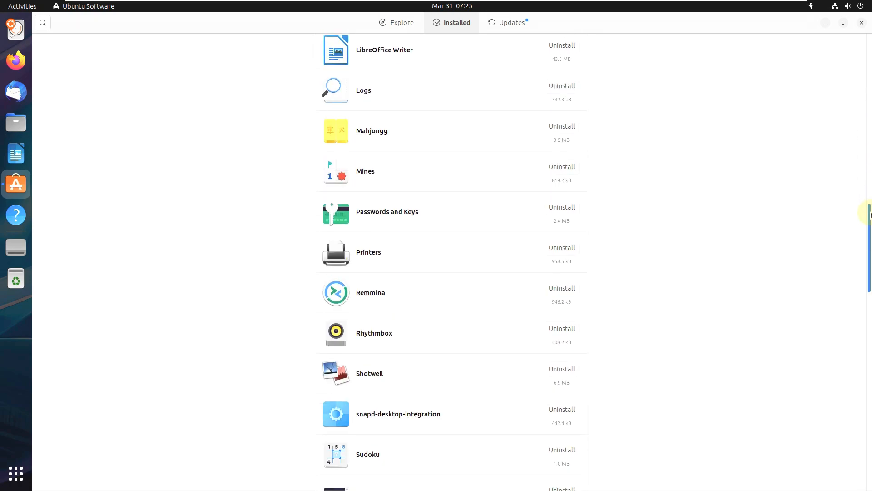
pyautogui.click(402, 90)
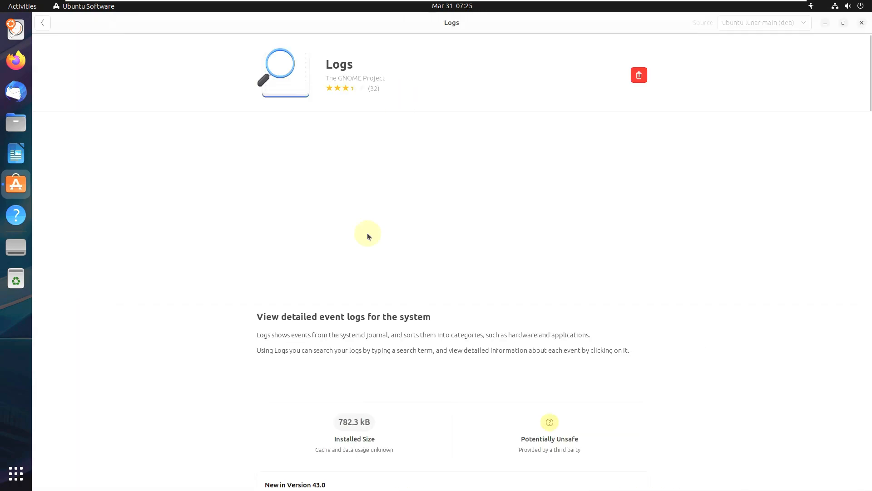
pyautogui.click(42, 23)
pyautogui.click(380, 154)
pyautogui.click(50, 26)
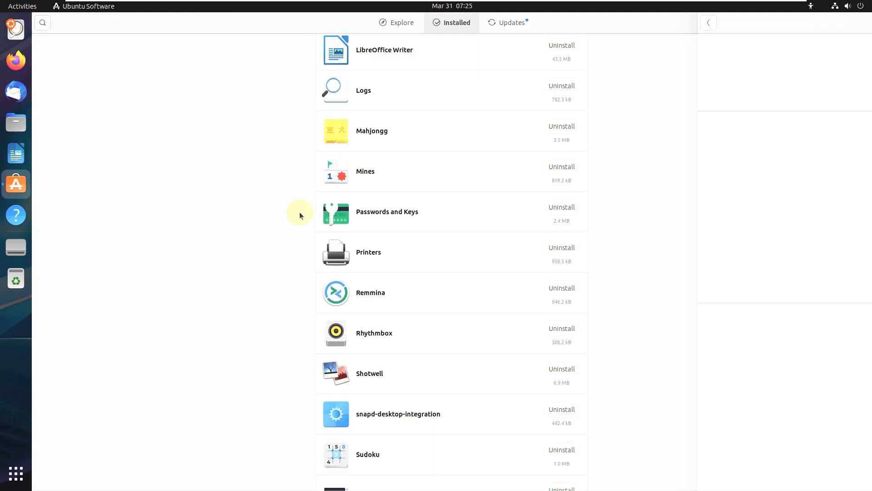
pyautogui.click(372, 137)
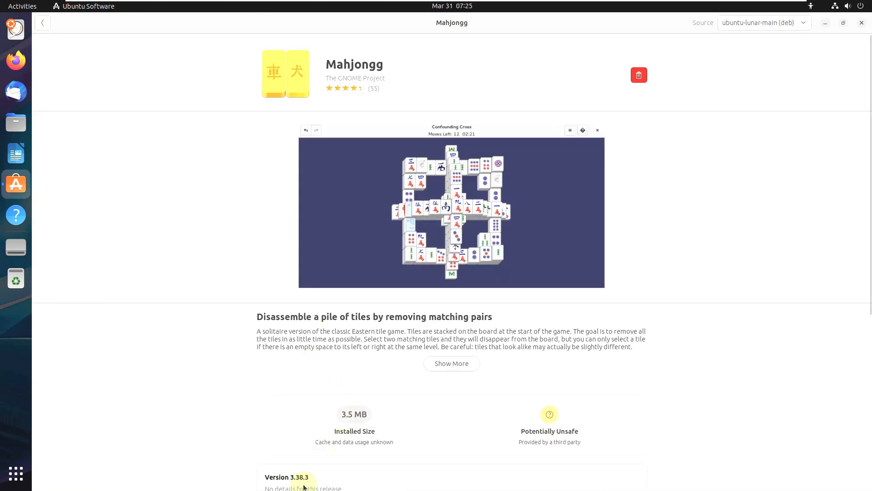
pyautogui.click(46, 23)
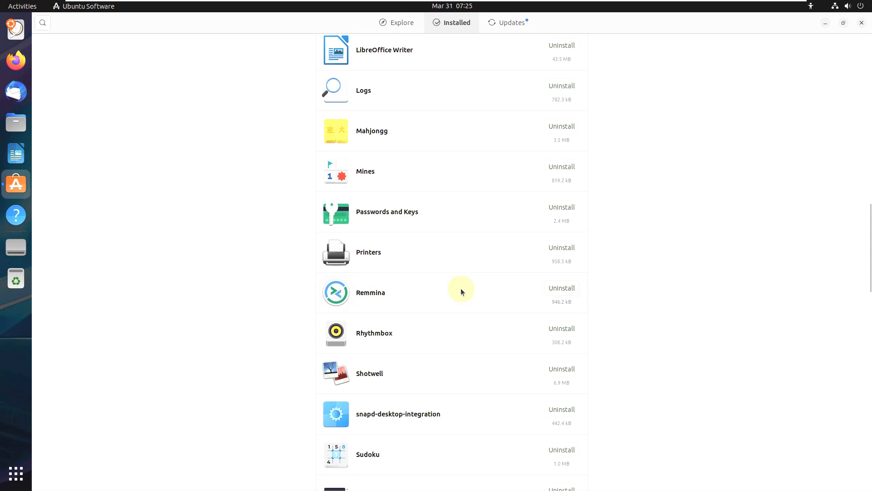
# View the detail pages of Printers, Remmina and Rhythmbox to check their versions.
pyautogui.click(416, 254)
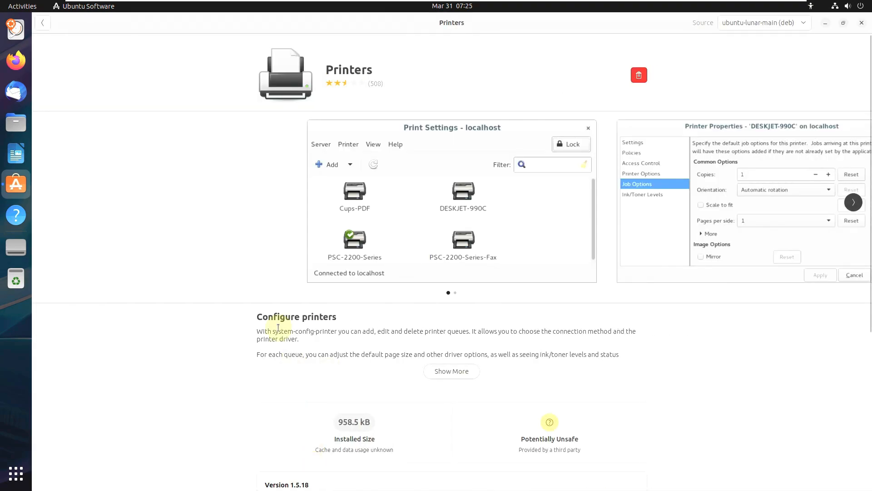
pyautogui.click(47, 24)
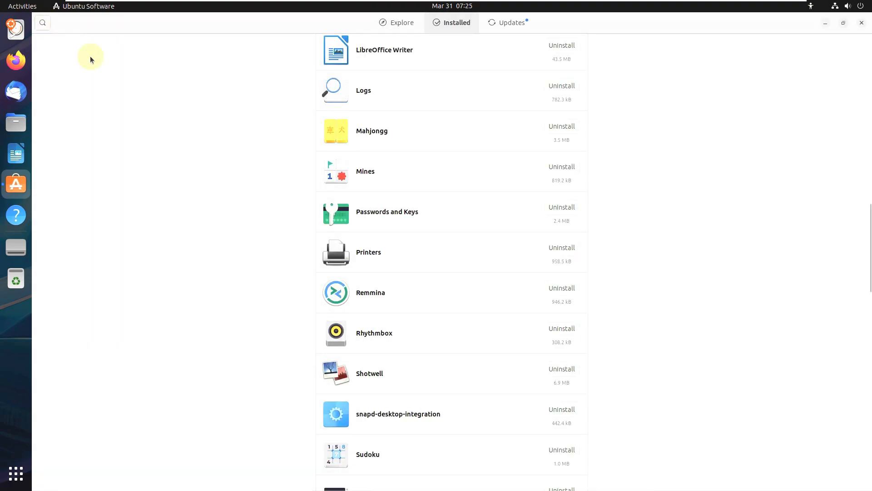
pyautogui.click(380, 292)
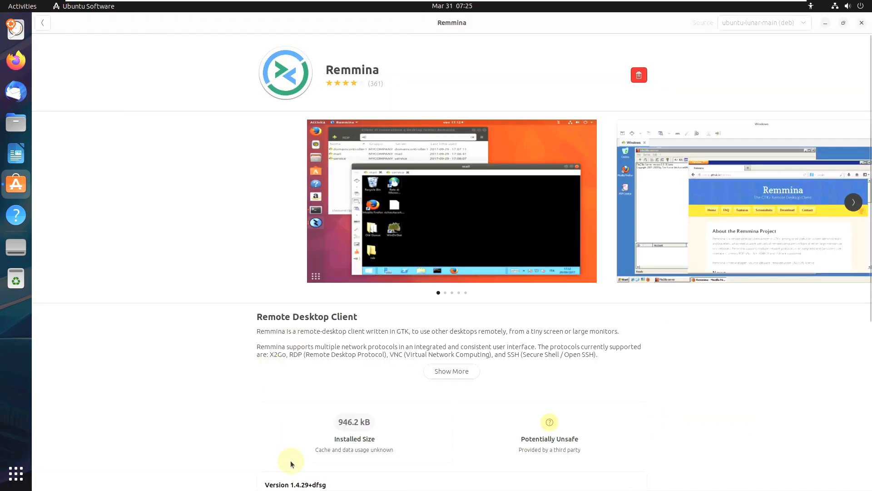
pyautogui.click(42, 22)
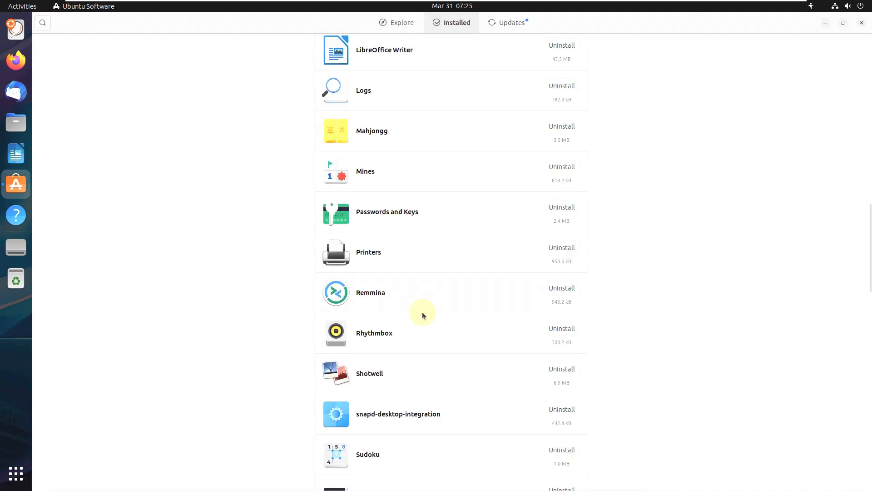
pyautogui.click(422, 332)
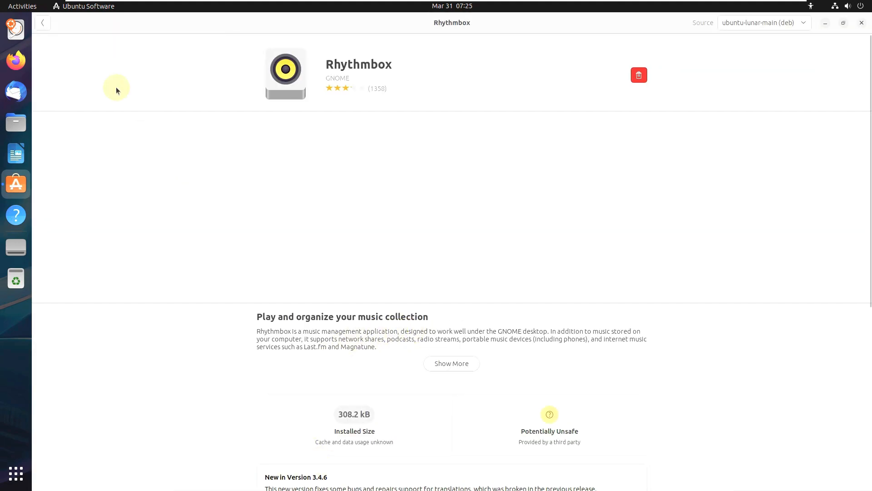
pyautogui.click(43, 23)
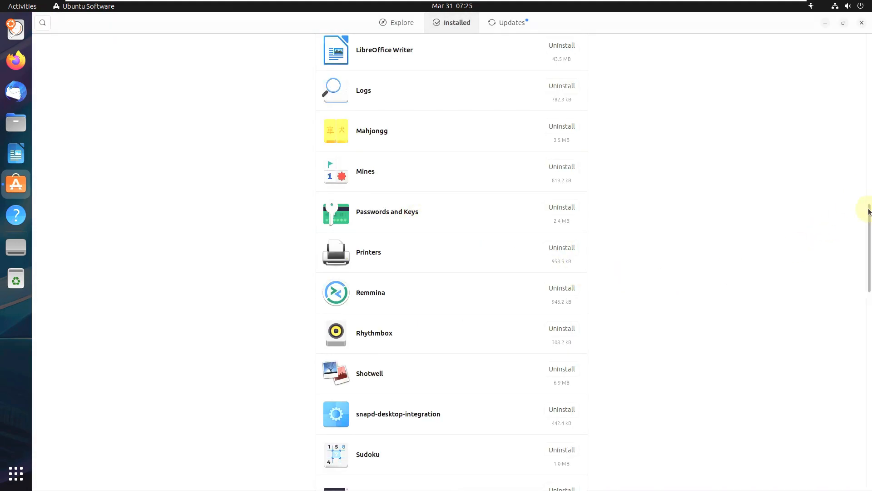
# Check Shotwell's version on its detail page and browse the remaining installed applications down to the System Applications section.
pyautogui.moveTo(869, 224); pyautogui.dragTo(865, 247)
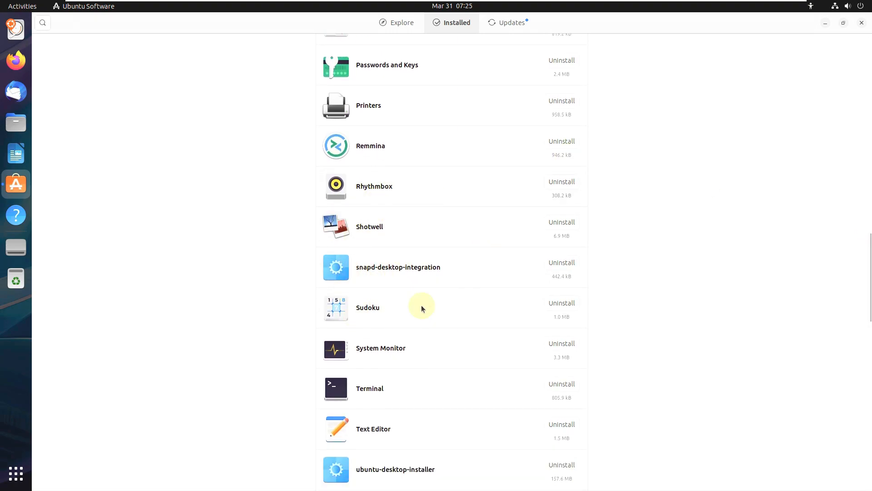
pyautogui.click(397, 236)
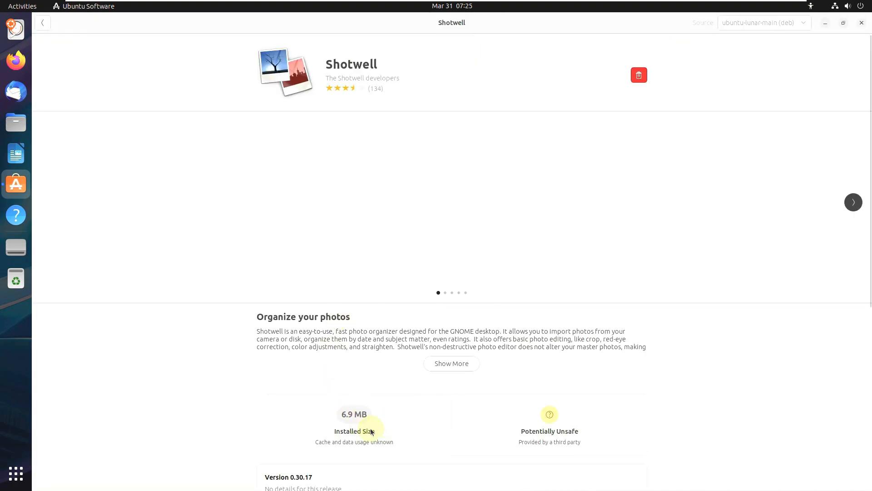
pyautogui.click(42, 25)
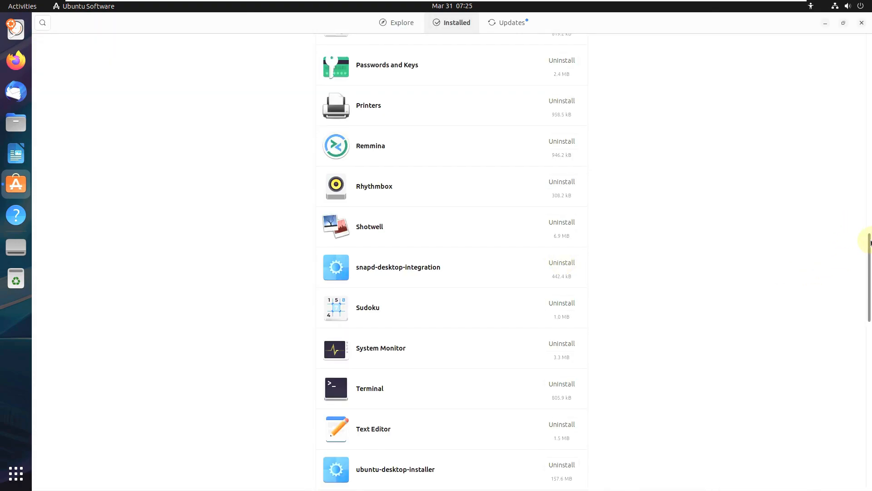
pyautogui.moveTo(870, 249); pyautogui.dragTo(870, 253)
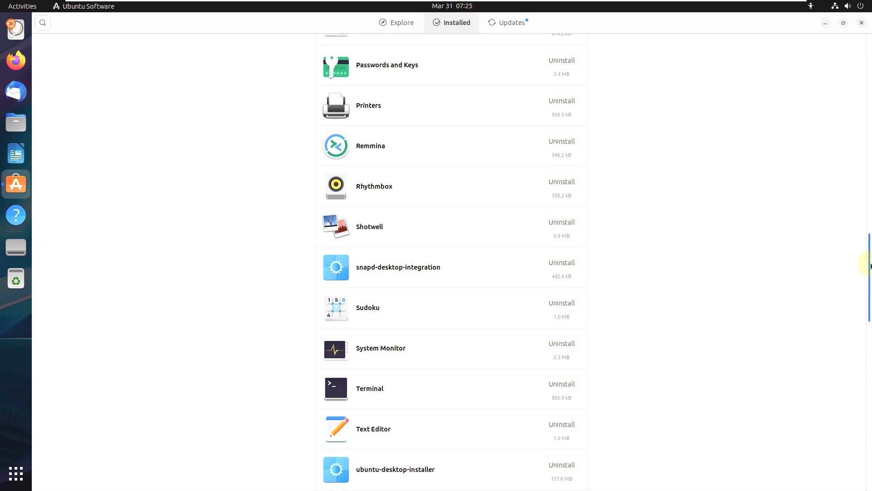
pyautogui.scroll(-1, 868, 281)
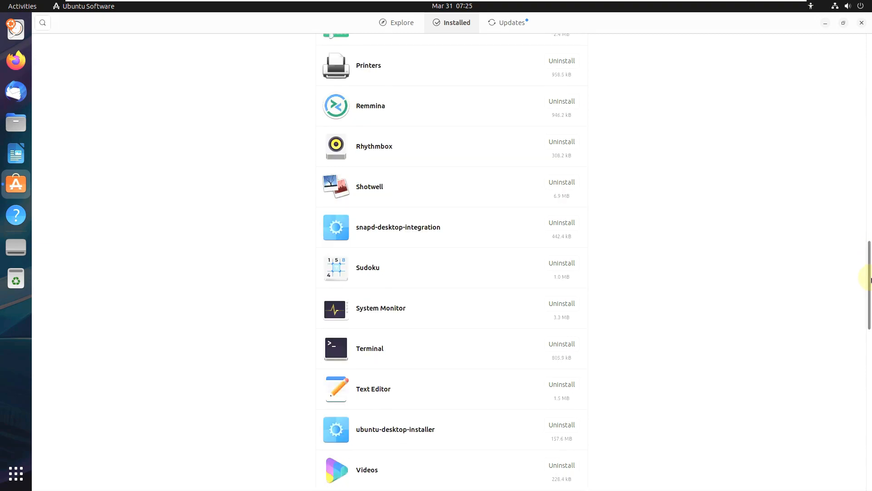
pyautogui.scroll(-2, 869, 282)
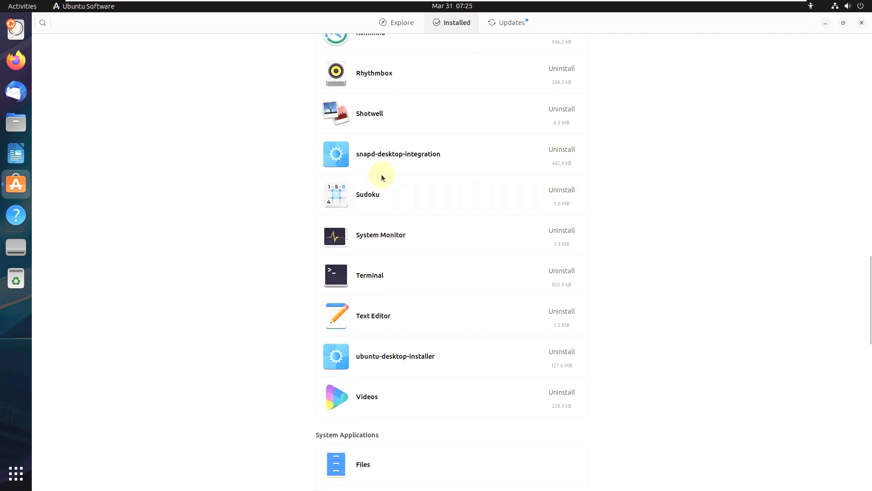
# Check the versions of snapd-desktop-integration and Sudoku on their detail pages, returning to the installed list after each.
pyautogui.click(382, 158)
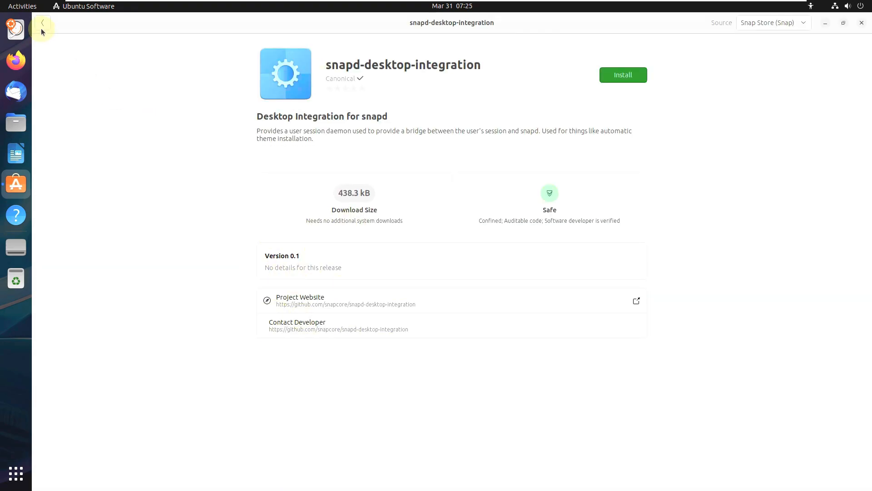
pyautogui.hotkey('alt', 'Left')
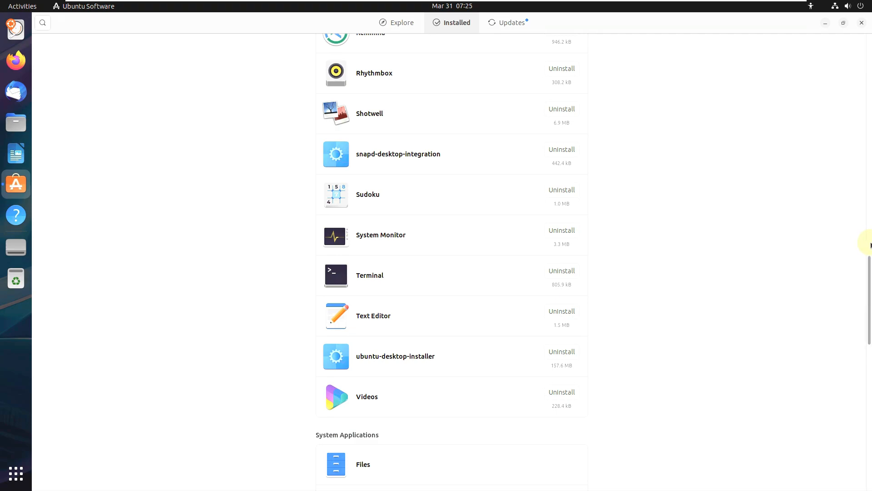
pyautogui.moveTo(870, 260); pyautogui.dragTo(870, 276)
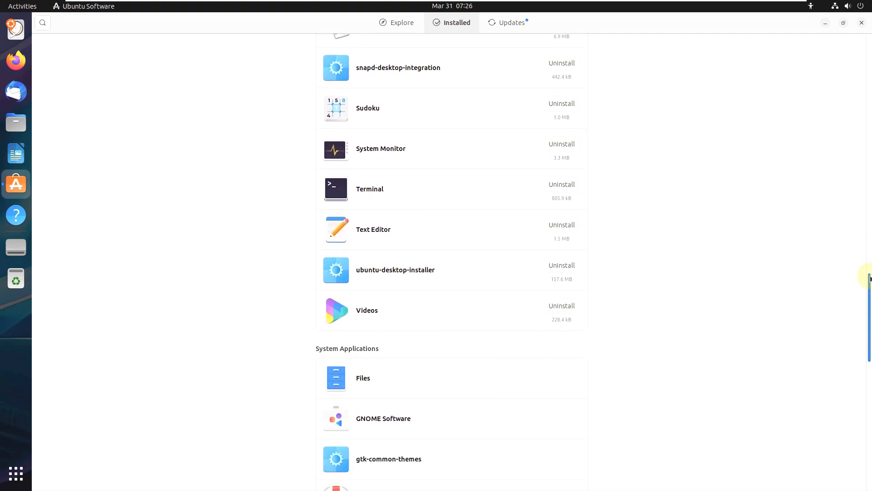
pyautogui.click(416, 104)
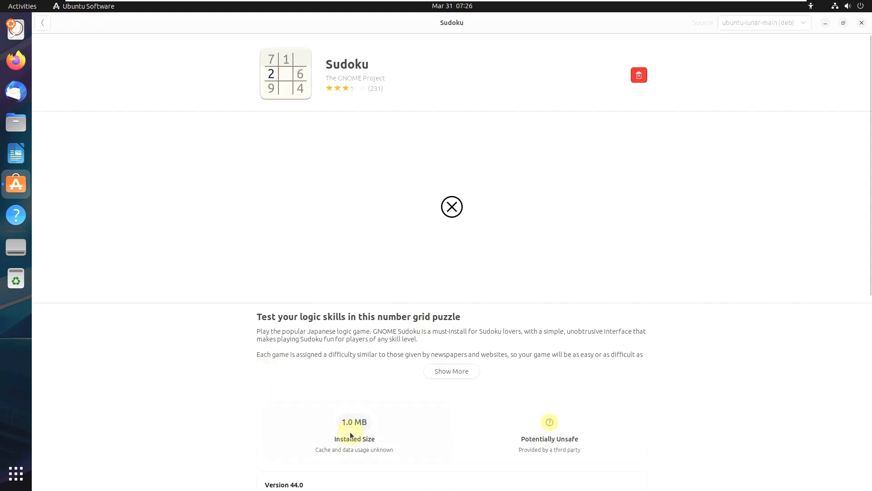
pyautogui.click(40, 23)
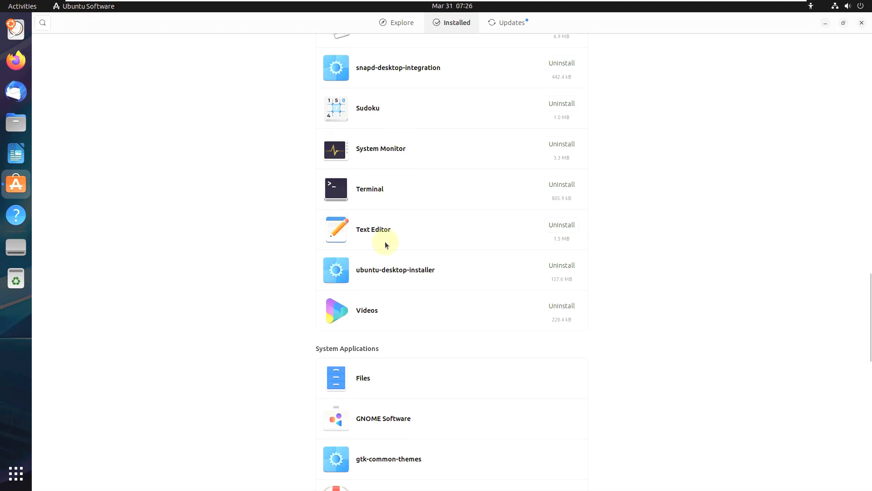
# Check the versions of Videos and ubuntu-desktop-installer on their detail pages and return to the installed list.
pyautogui.click(389, 324)
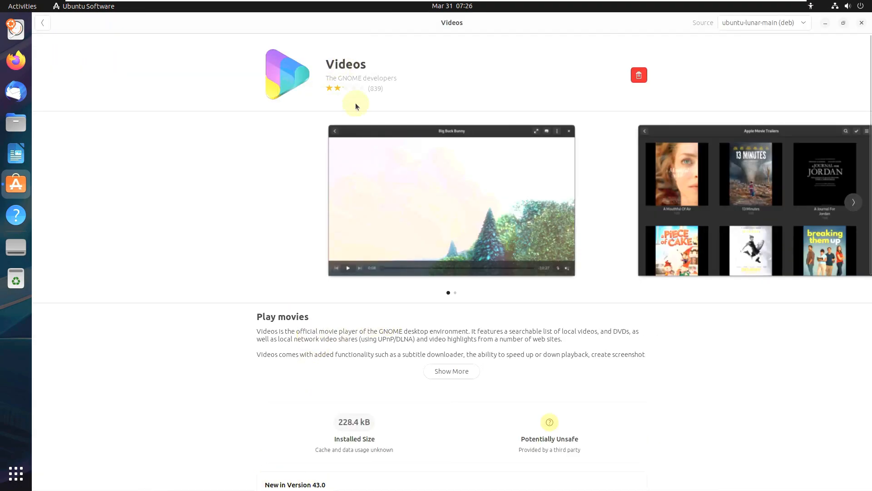
pyautogui.click(46, 24)
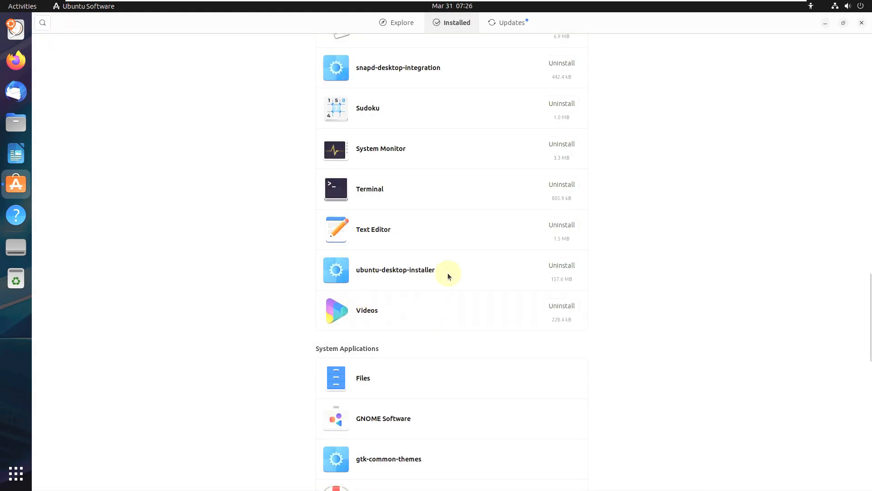
pyautogui.click(370, 273)
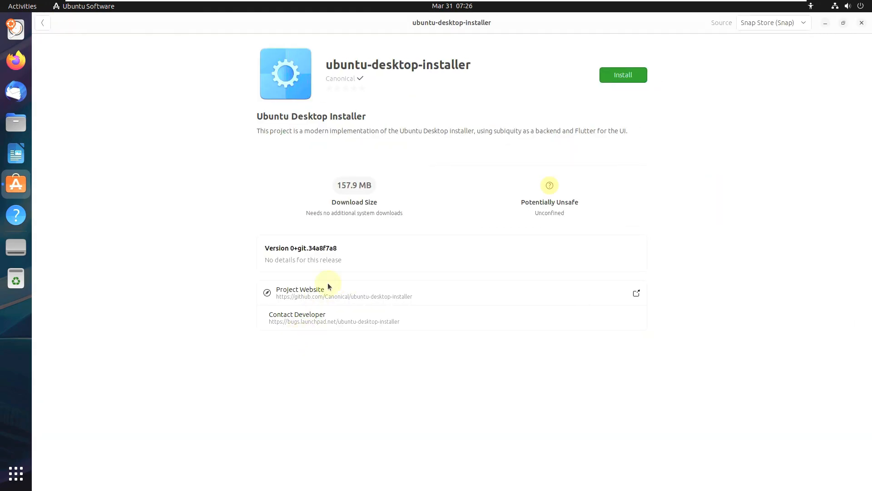
pyautogui.click(41, 24)
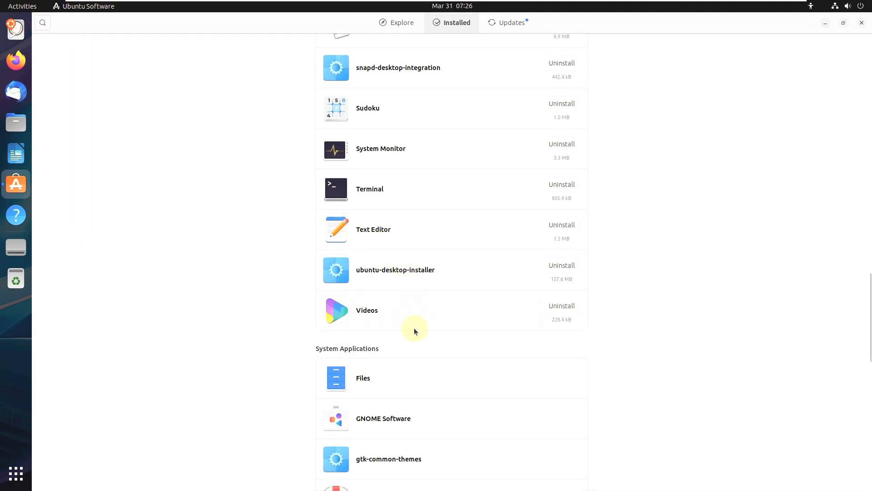
# View the detail pages of the system applications Files and GNOME Software to check their versions and add-ons.
pyautogui.click(407, 370)
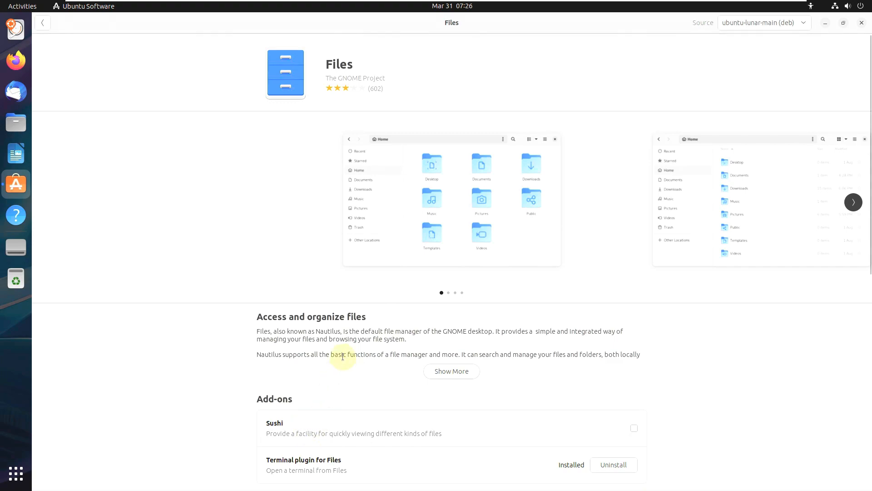
pyautogui.scroll(-5, 343, 356)
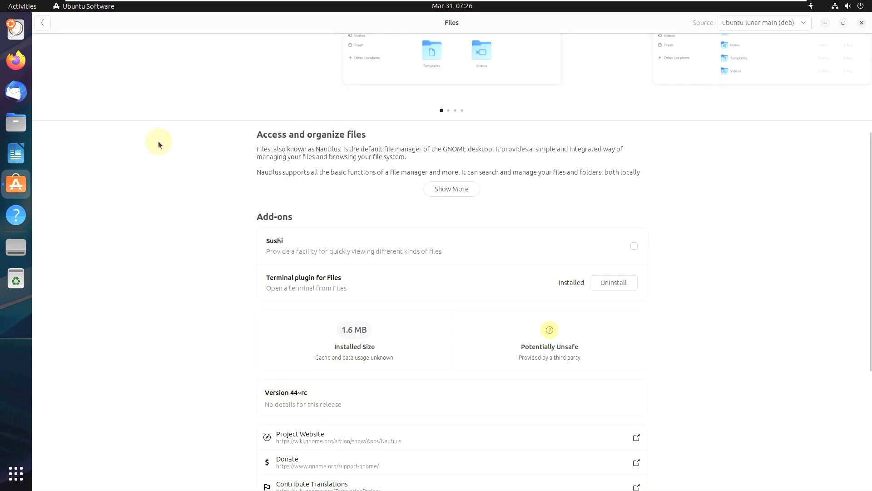
pyautogui.click(43, 22)
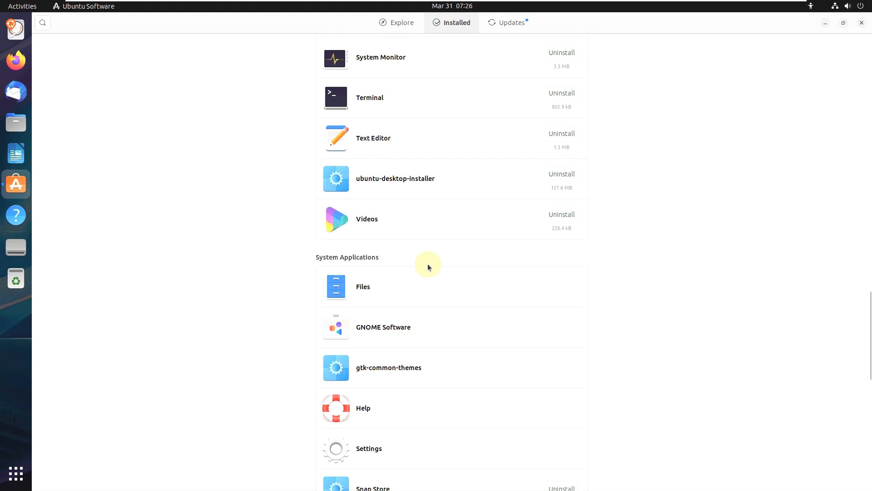
pyautogui.scroll(-4, 428, 267)
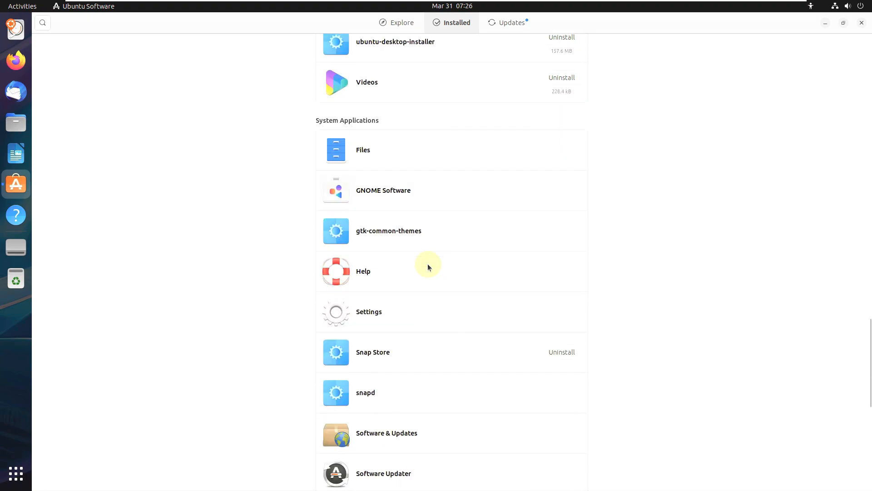
pyautogui.click(421, 193)
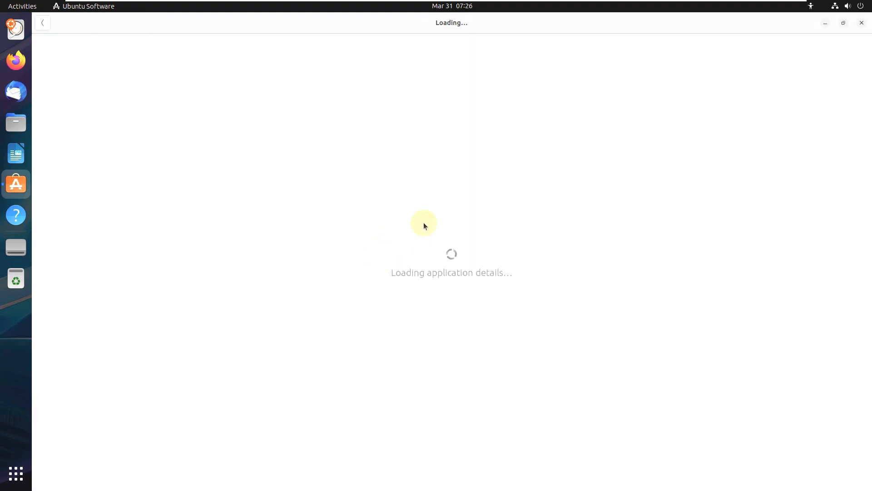
pyautogui.scroll(-3, 346, 370)
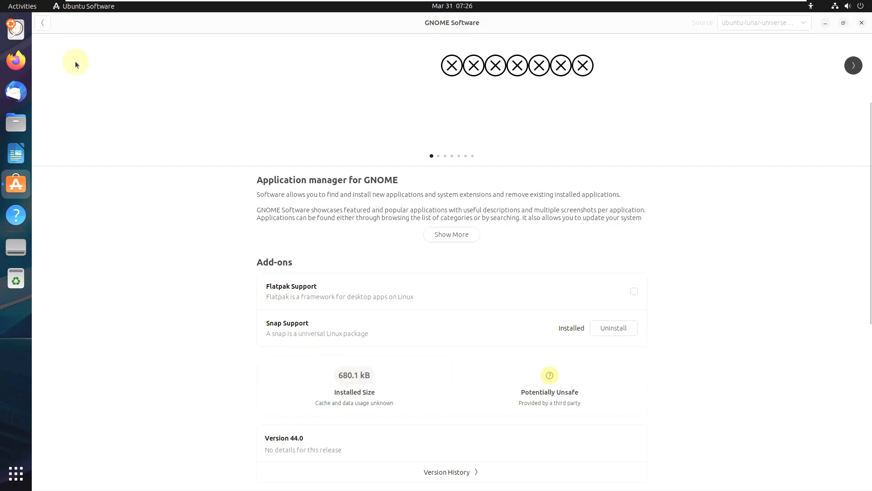
pyautogui.click(46, 24)
# Browse the installed list to the end of the Add-ons section, view the available updates and close Ubuntu Software.
pyautogui.scroll(-8, 445, 247)
pyautogui.scroll(-1, 445, 249)
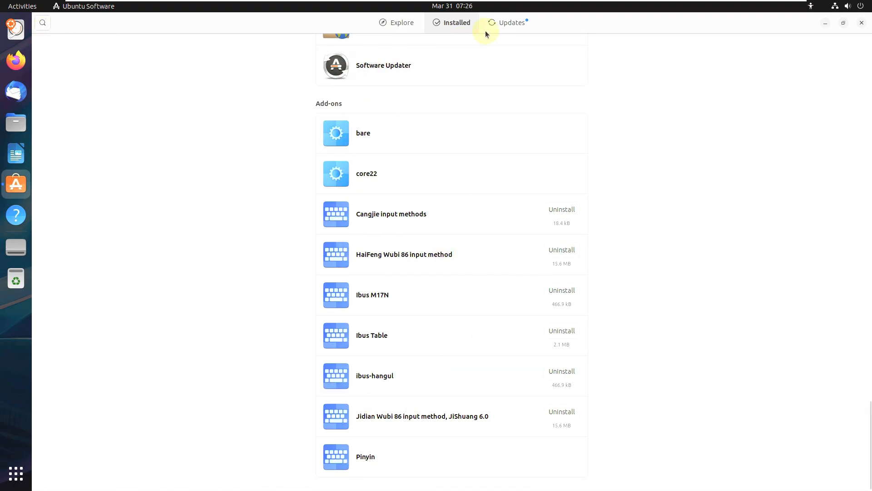
pyautogui.click(497, 23)
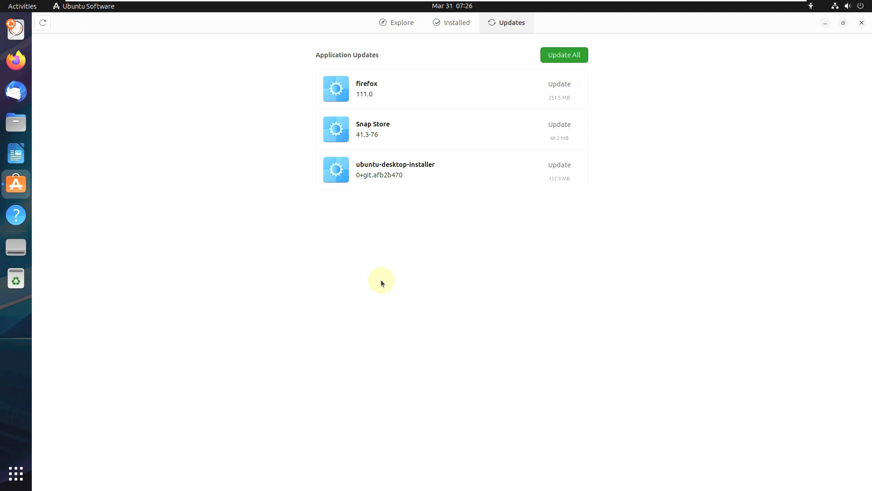
pyautogui.click(862, 23)
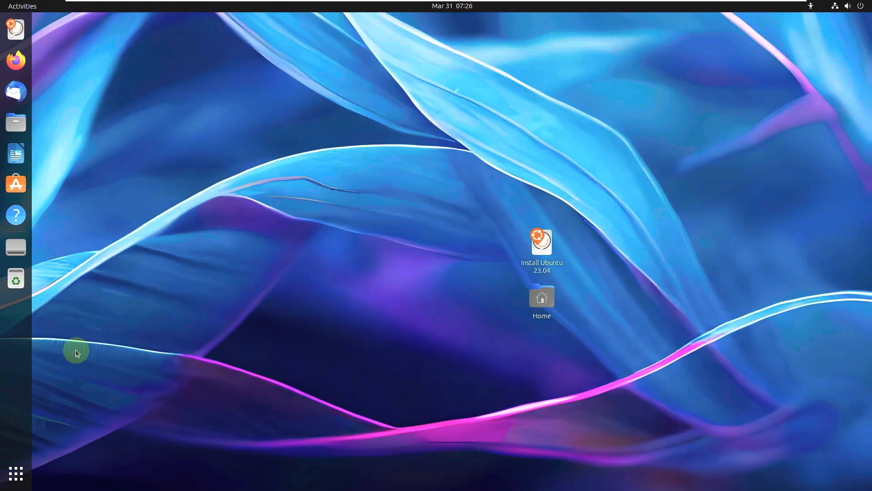
# Look through both pages of the application grid and return to the desktop.
pyautogui.click(16, 473)
pyautogui.scroll(-1, 665, 359)
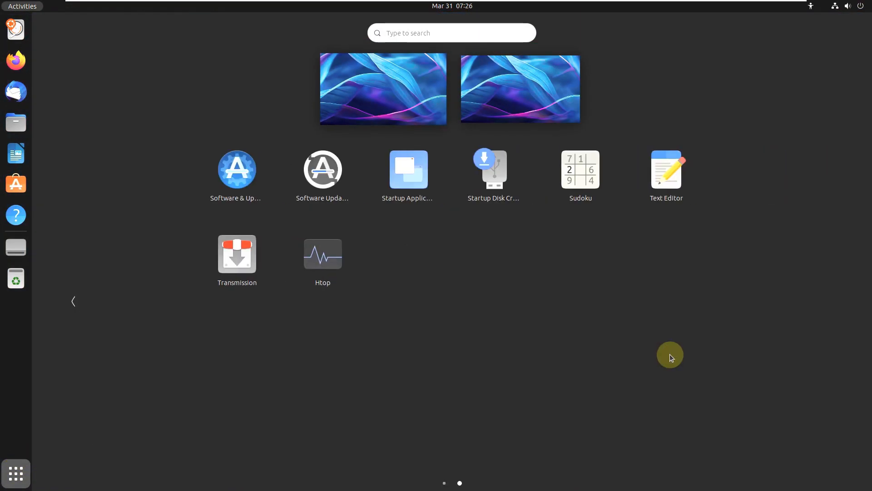
pyautogui.scroll(1, 671, 356)
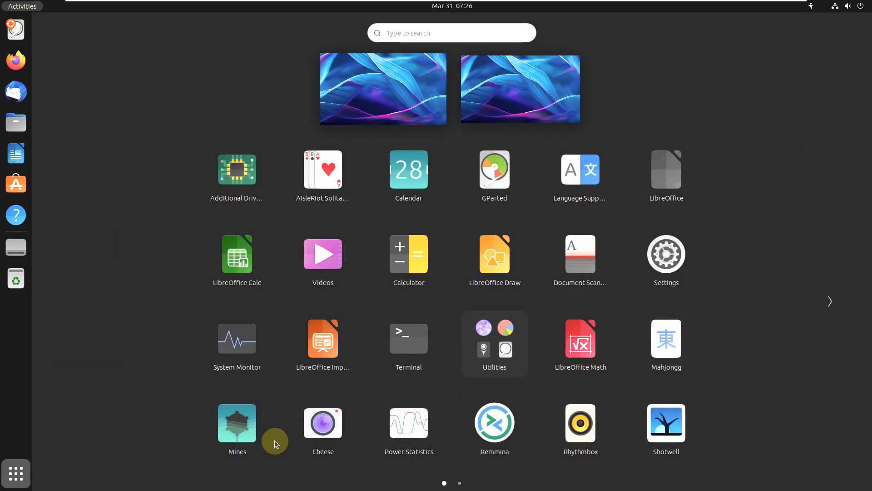
pyautogui.scroll(-1, 272, 440)
pyautogui.click(130, 366)
# Open Software Updater and Software & Updates from the second page of the application grid.
pyautogui.click(21, 469)
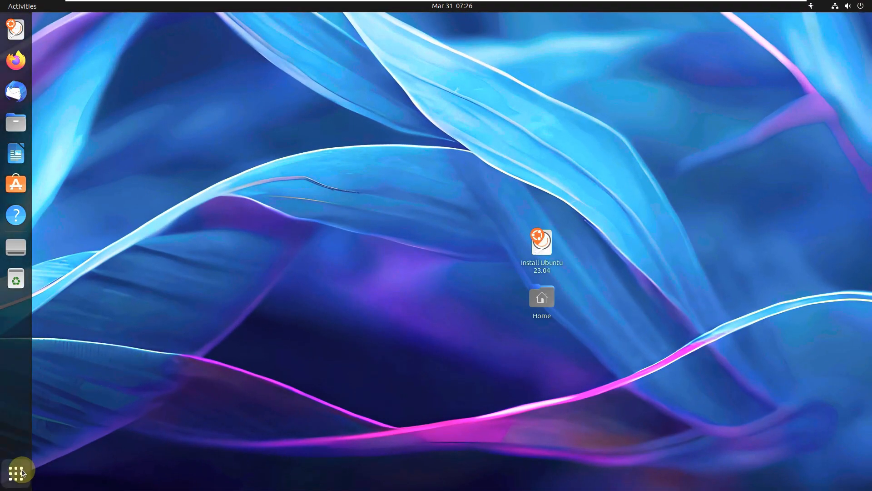
pyautogui.scroll(-1, 506, 236)
pyautogui.click(432, 215)
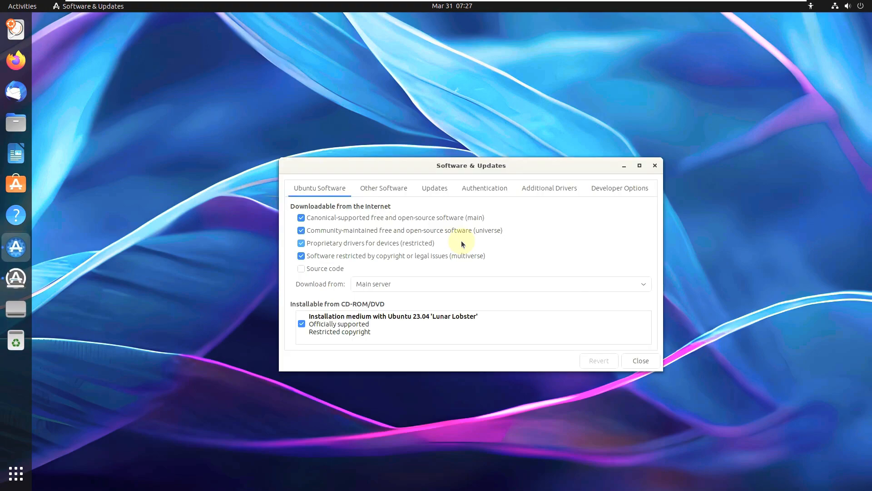
# Review the Developer Options, Additional Drivers, Authentication, Updates, Other Software and Ubuntu Software settings in Software & Updates.
pyautogui.click(644, 190)
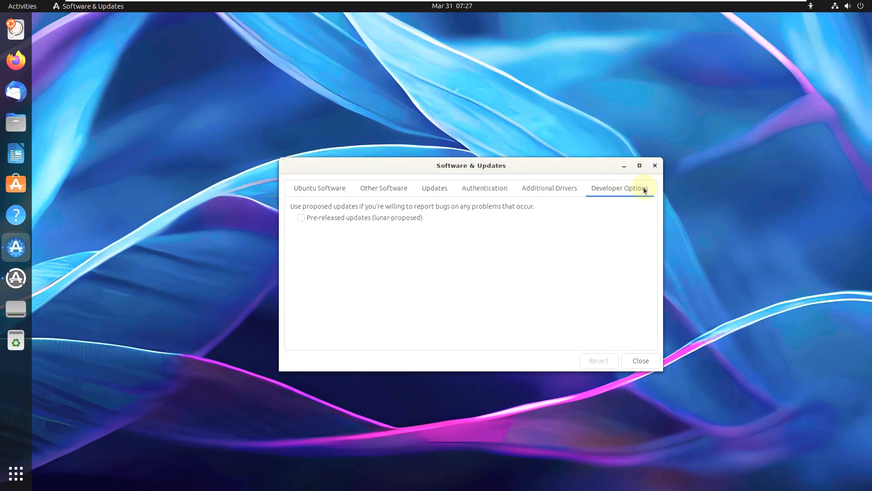
pyautogui.click(574, 192)
pyautogui.click(500, 190)
pyautogui.click(440, 195)
pyautogui.click(386, 191)
pyautogui.click(335, 190)
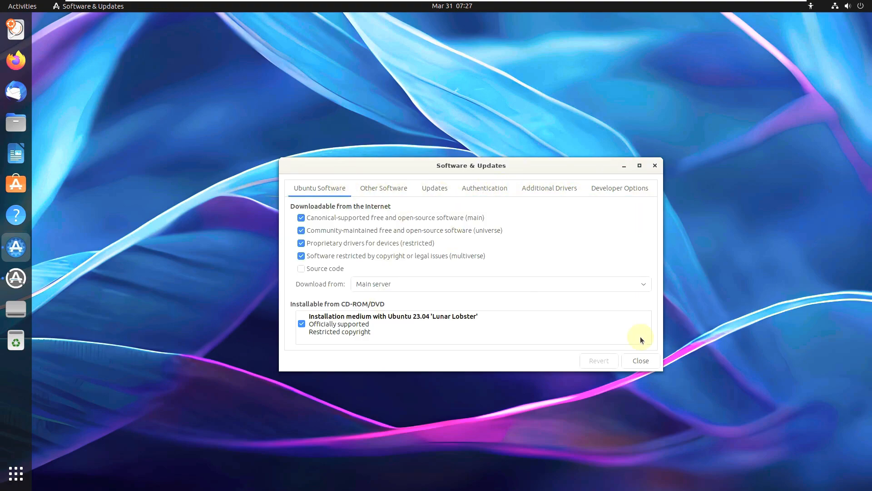
# Check the available download servers while keeping Main server selected, and leave Software & Updates.
pyautogui.click(468, 284)
pyautogui.click(514, 223)
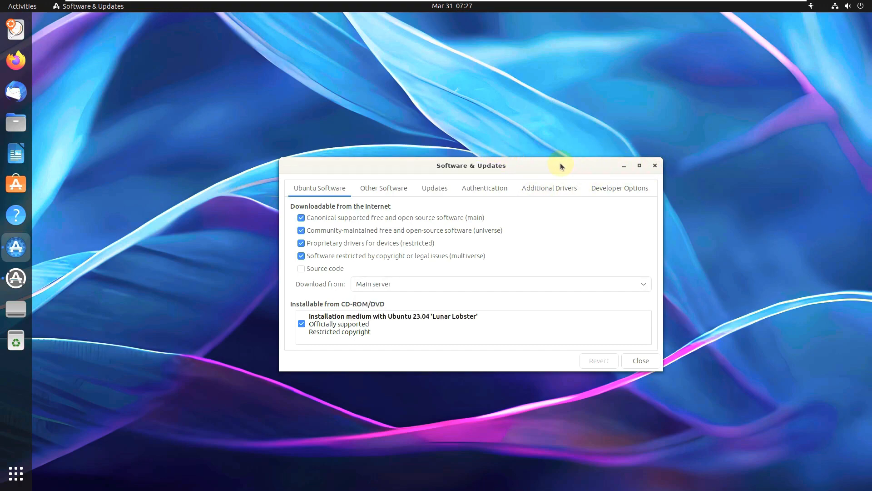
pyautogui.click(541, 78)
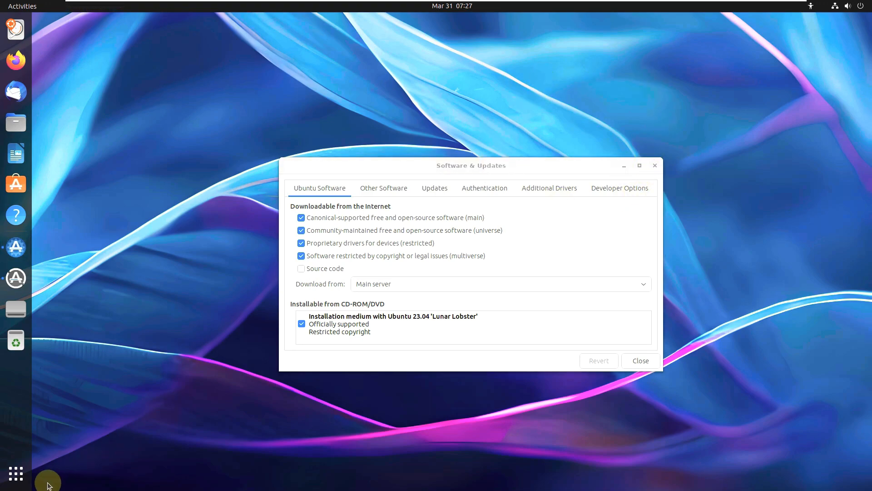
# Return to the workspace holding the Software Updater window and move that window slightly up across the desktop.
pyautogui.click(16, 473)
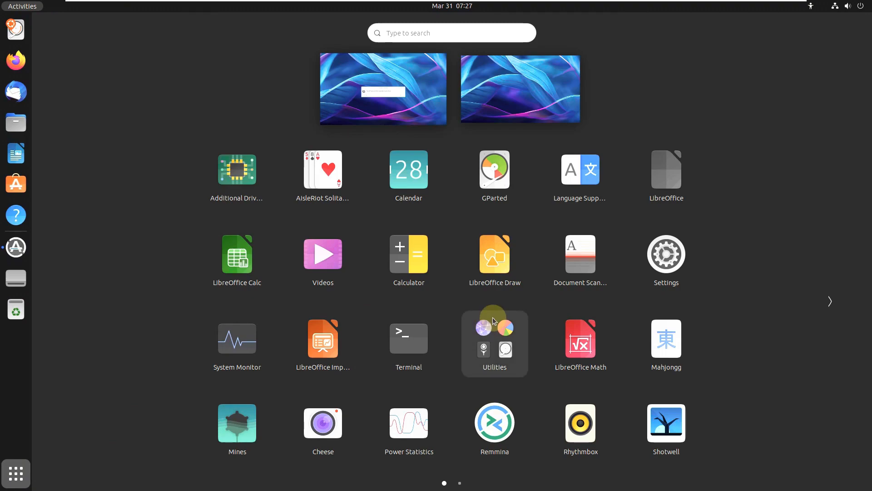
pyautogui.click(461, 478)
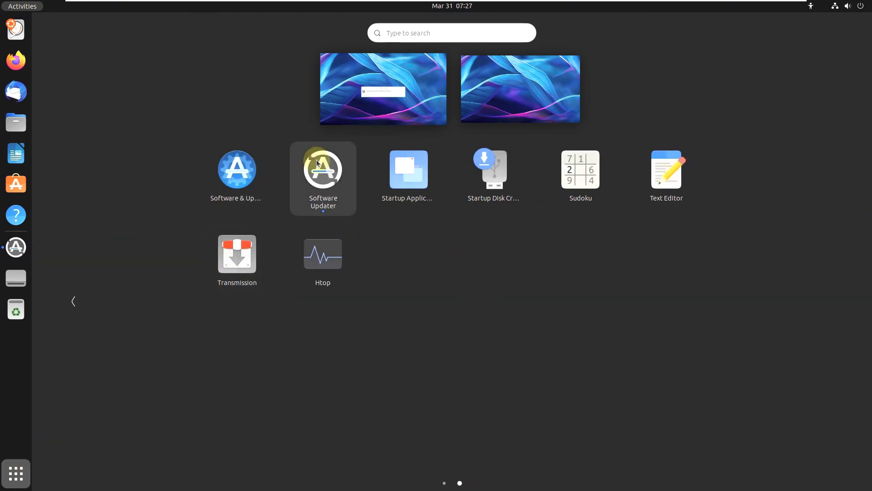
pyautogui.click(390, 84)
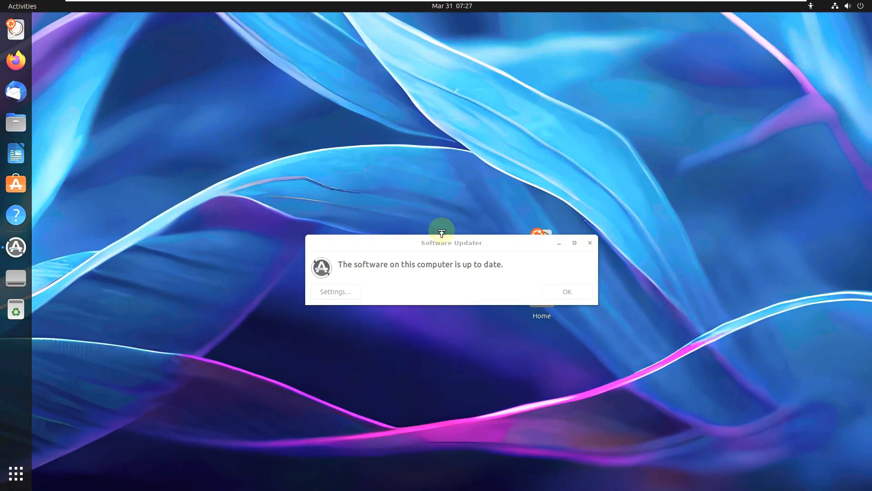
pyautogui.moveTo(403, 238); pyautogui.dragTo(437, 211)
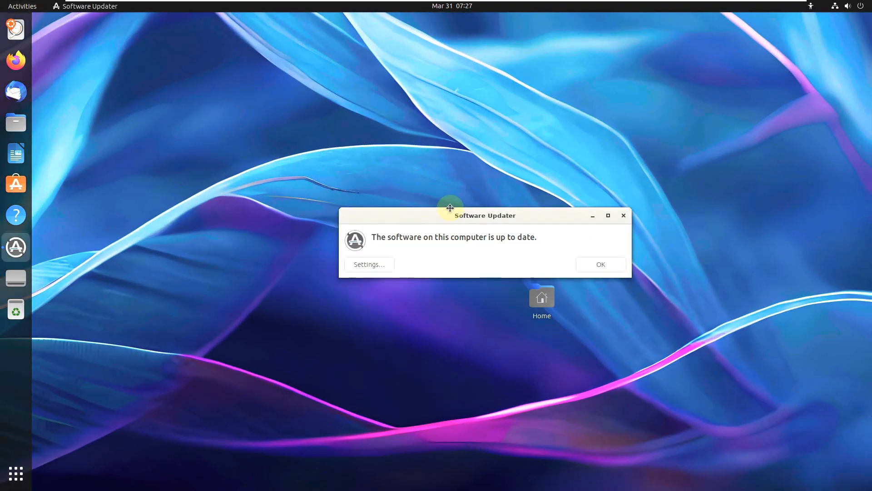
# Open the update settings from Software Updater, review the Ubuntu Software, Other Software and Updates pages, and close the window.
pyautogui.click(375, 268)
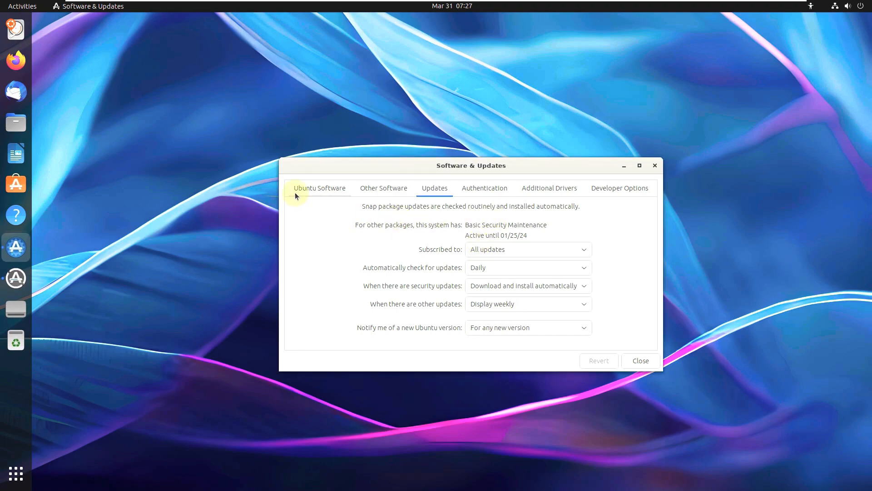
pyautogui.click(309, 189)
pyautogui.click(383, 191)
pyautogui.click(435, 187)
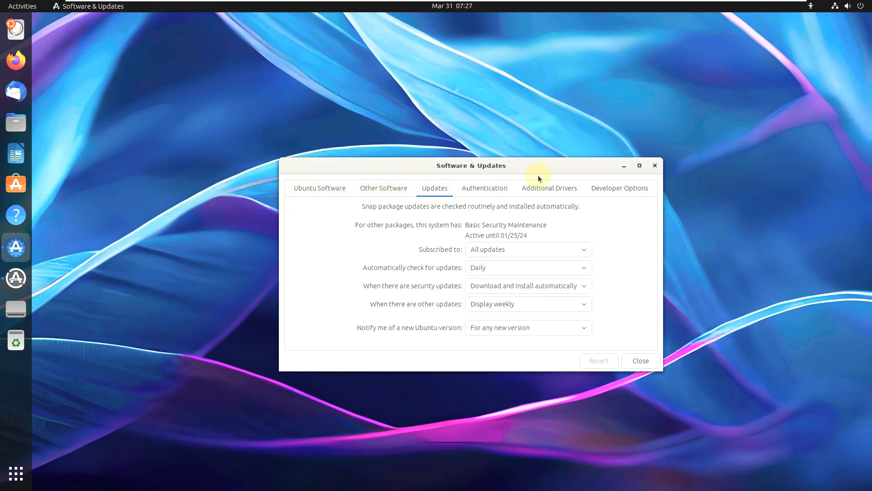
pyautogui.click(658, 166)
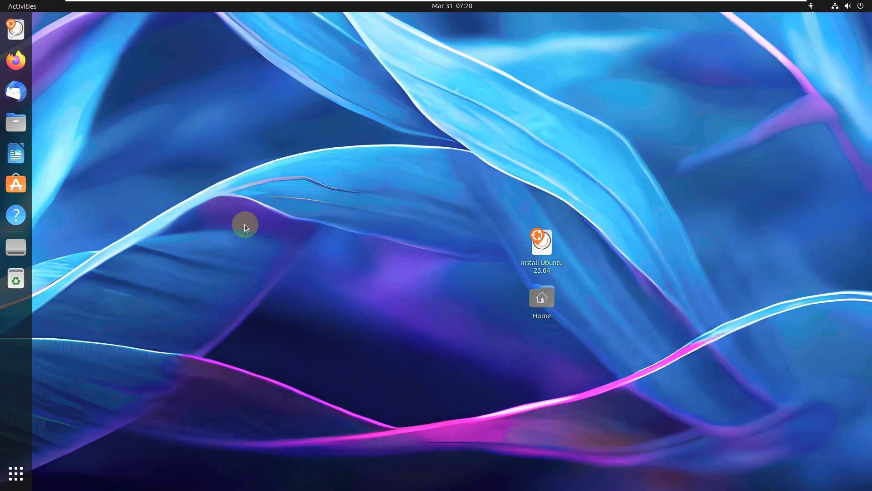
pyautogui.click(23, 463)
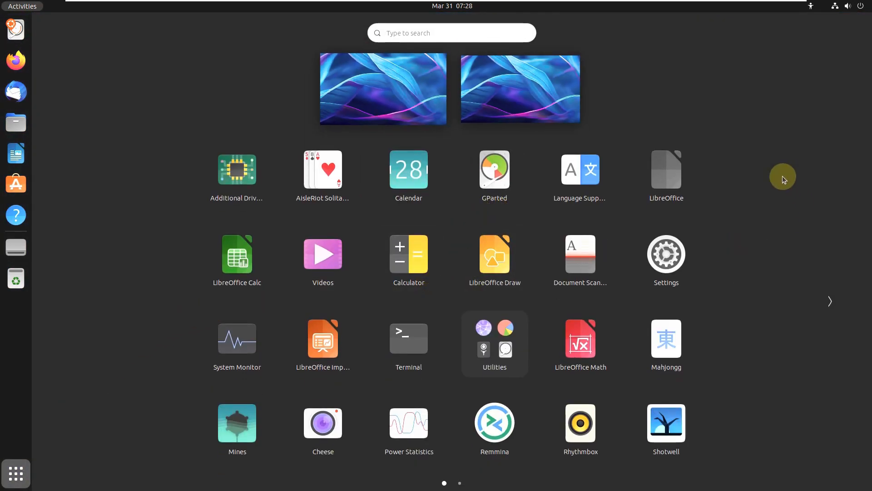
pyautogui.click(13, 480)
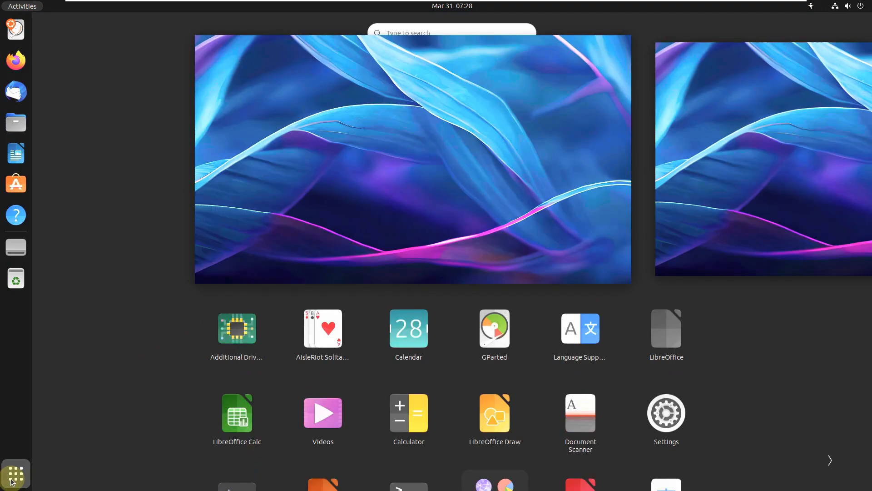
# Switch to Firefox and open the channel page at youtube.com/9to5linux.
pyautogui.click(28, 54)
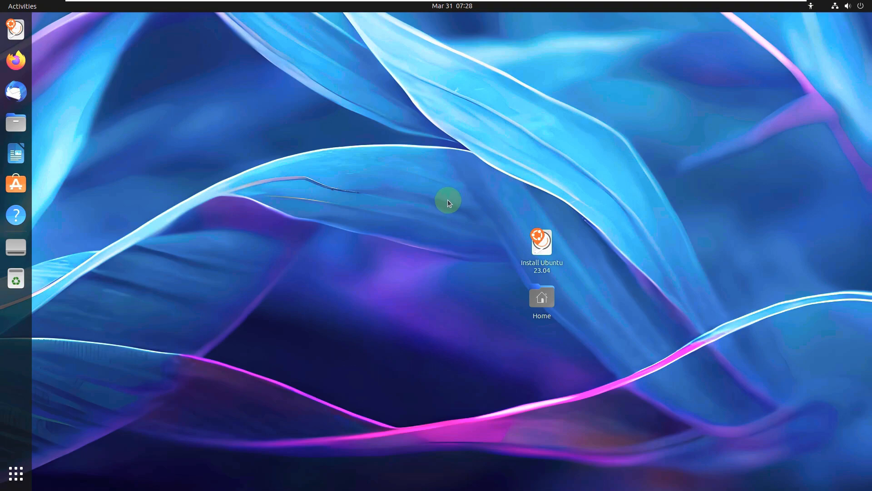
pyautogui.click(17, 474)
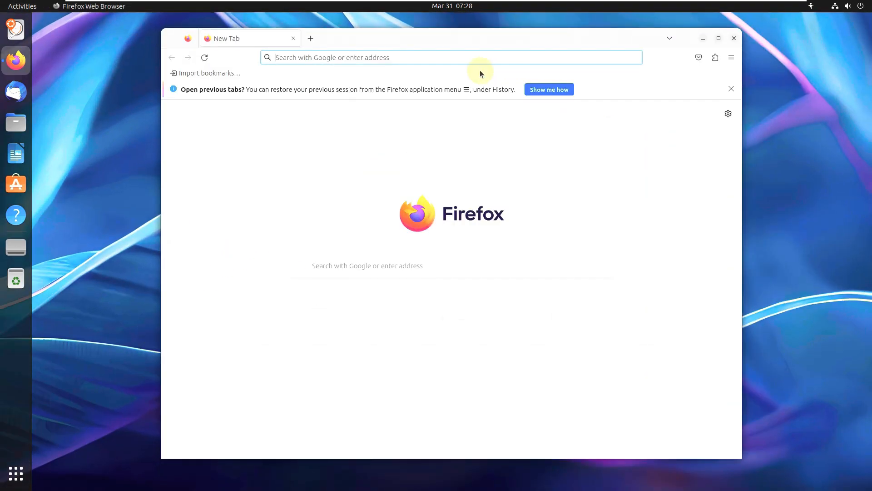
pyautogui.click(449, 57)
pyautogui.write('y')
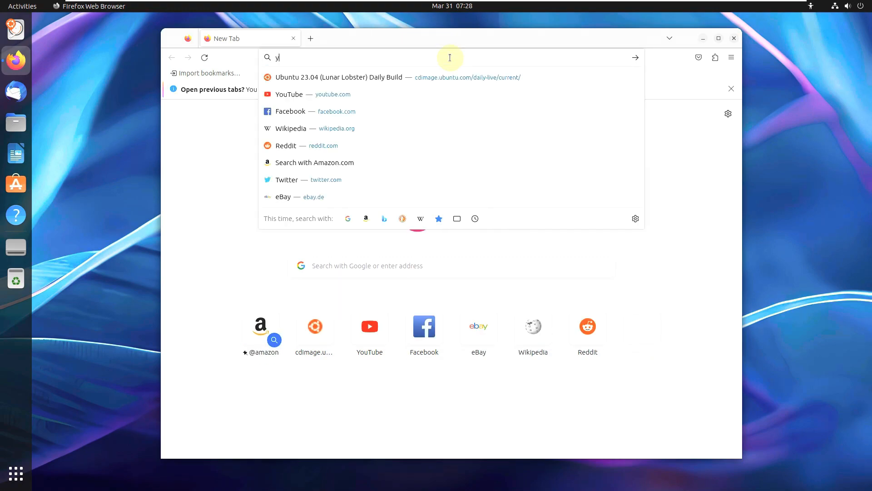
pyautogui.write('outube.c')
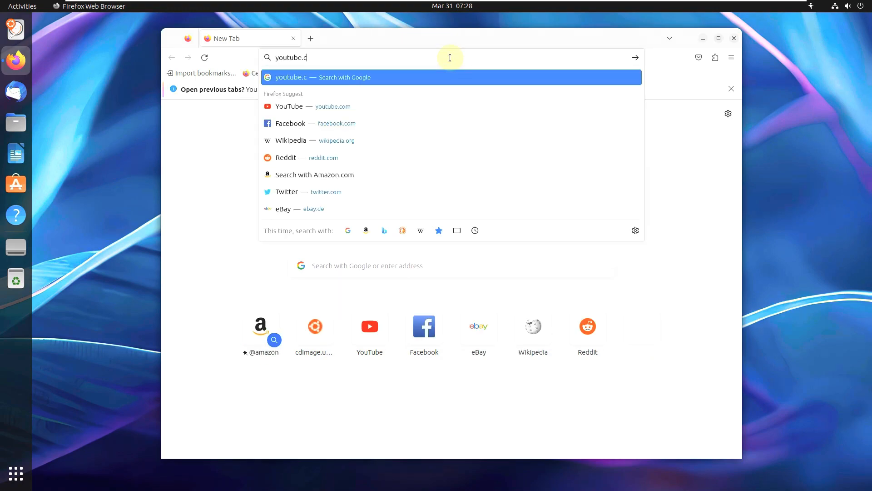
pyautogui.write('om/9to5linux')
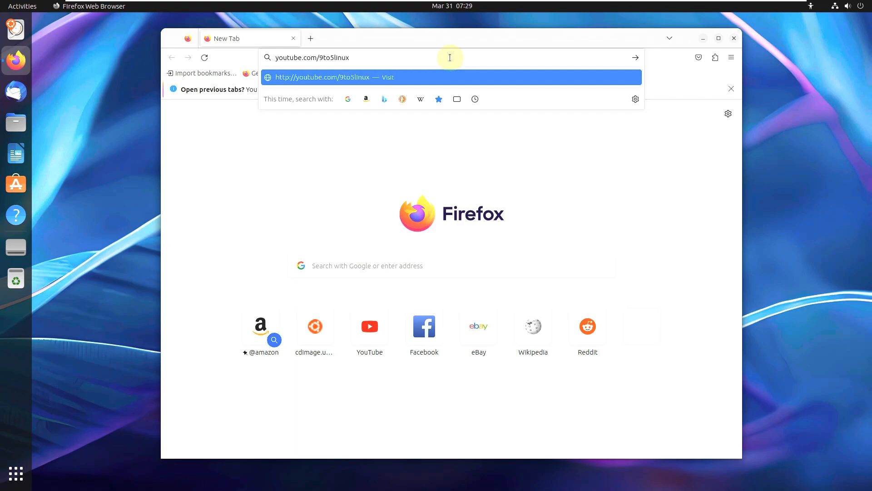
pyautogui.moveTo(350, 57)
pyautogui.mouseDown()
pyautogui.moveTo(276, 58)
pyautogui.moveTo(351, 57)
pyautogui.mouseUp()
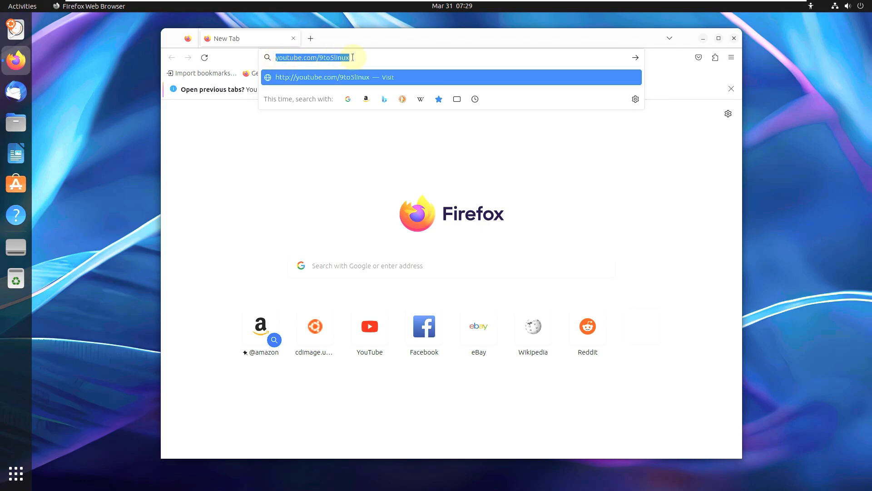
pyautogui.click(357, 57)
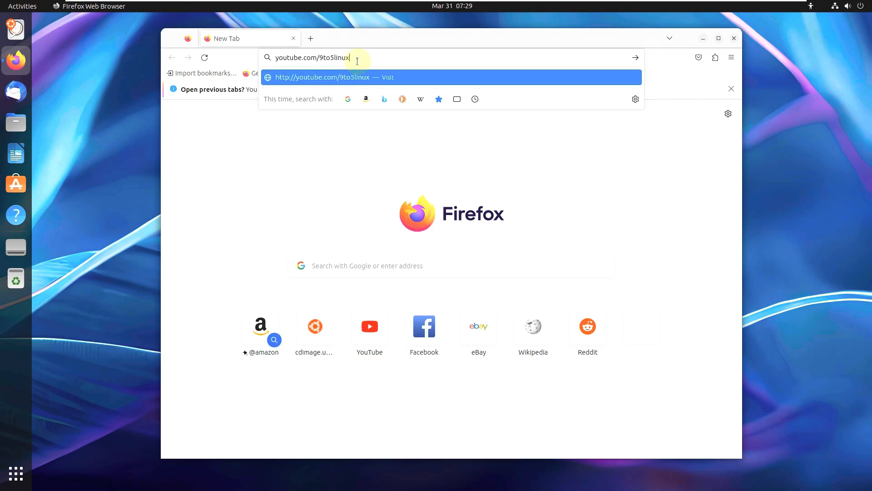
pyautogui.press('Return')
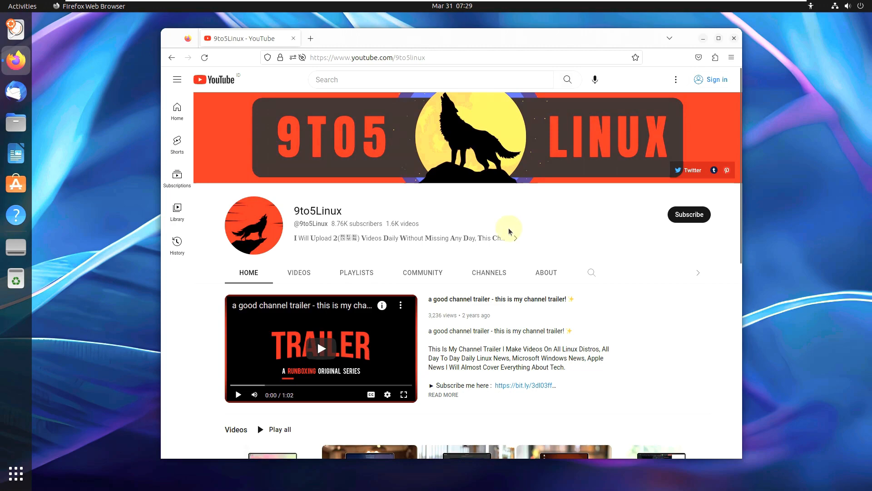
# Review the 9to5Linux channel's About page, highlighting the daily upload statement and the weekly upload schedule.
pyautogui.click(551, 271)
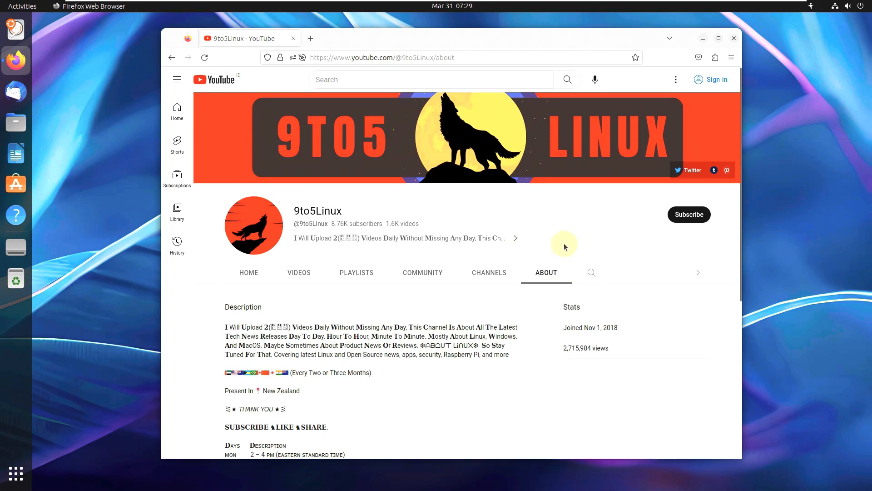
pyautogui.moveTo(225, 325); pyautogui.dragTo(408, 328)
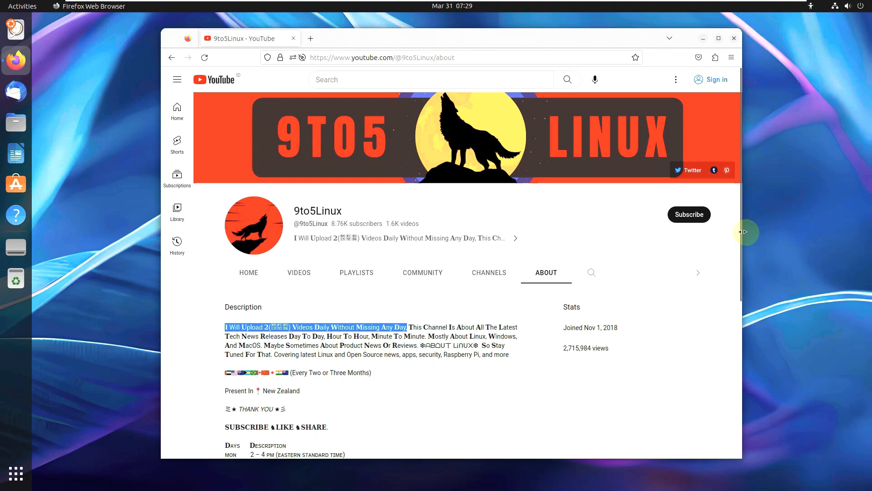
pyautogui.scroll(-4, 741, 313)
pyautogui.scroll(1, 307, 268)
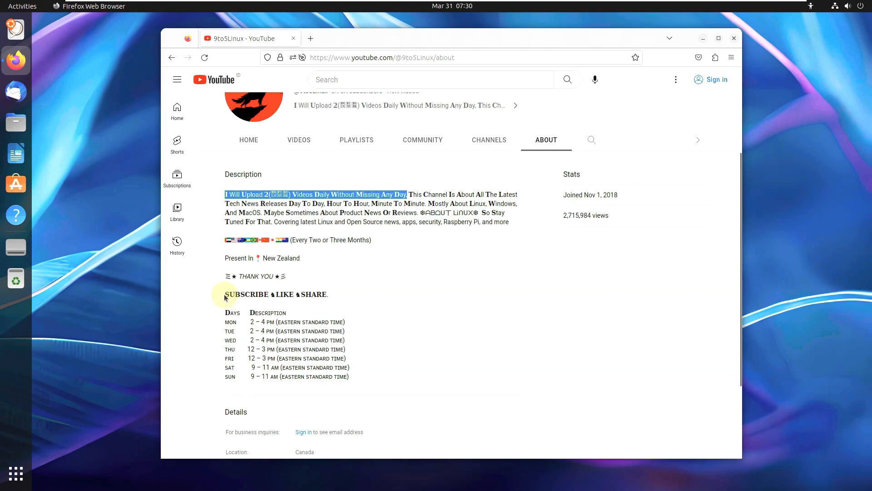
pyautogui.moveTo(225, 296); pyautogui.dragTo(351, 375)
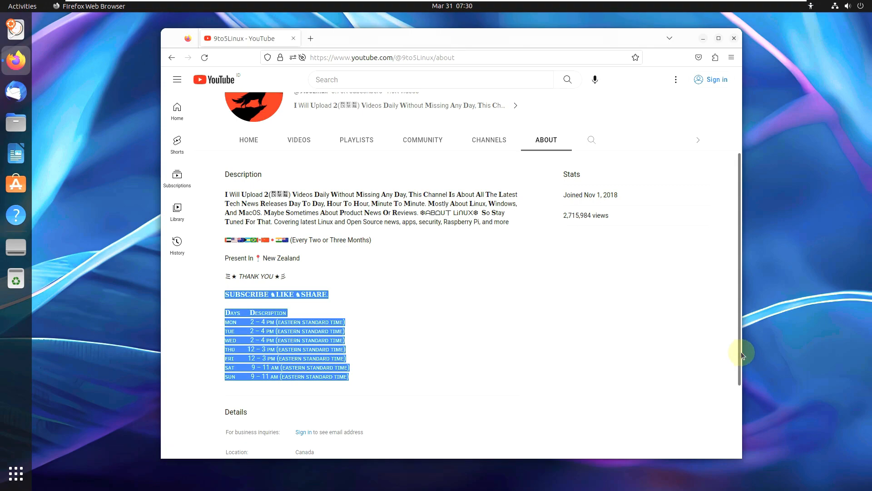
pyautogui.click(585, 300)
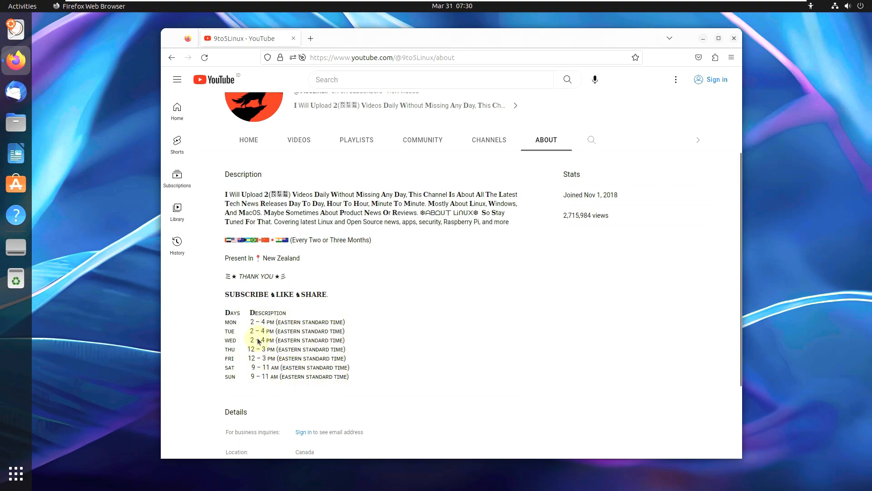
pyautogui.moveTo(739, 329)
pyautogui.mouseDown()
pyautogui.moveTo(740, 293)
pyautogui.moveTo(742, 338)
pyautogui.mouseUp()
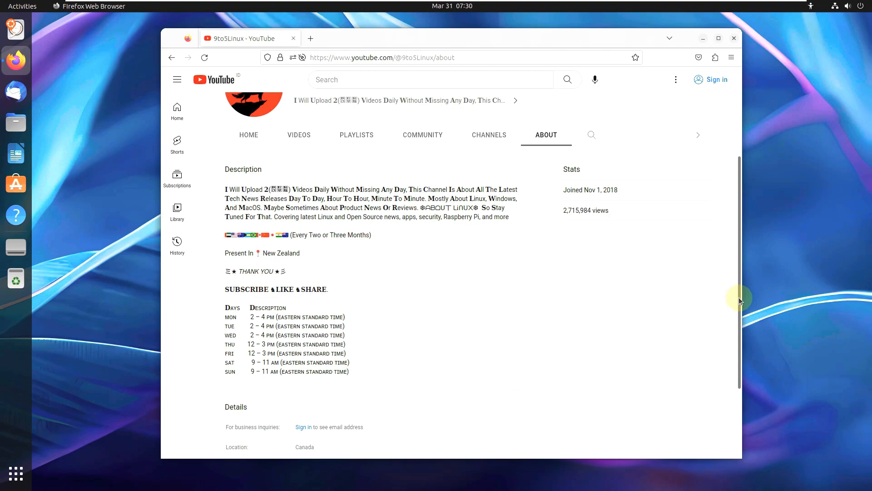
pyautogui.moveTo(739, 297); pyautogui.dragTo(739, 215)
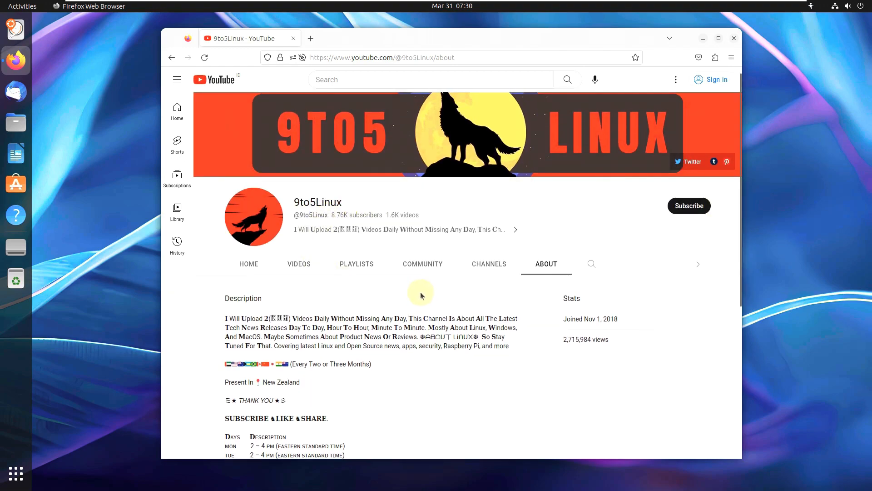
# Browse the channel's created playlists and open the full Linux playlist.
pyautogui.click(368, 270)
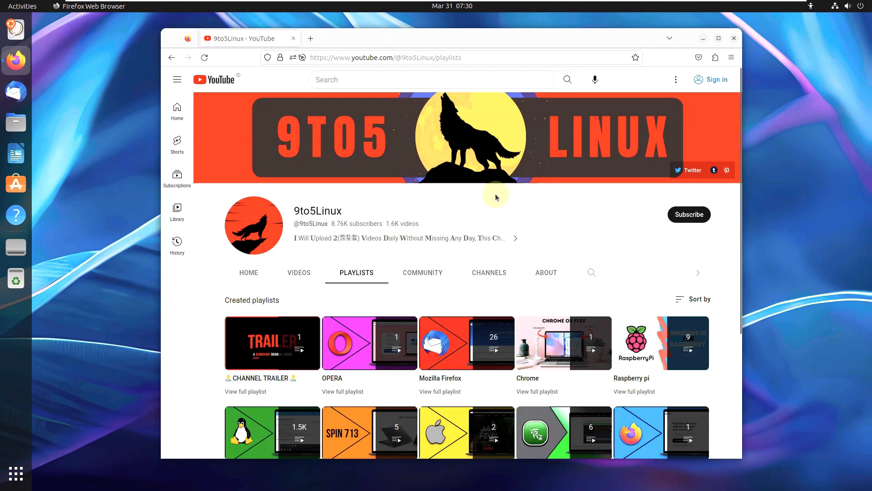
pyautogui.moveTo(739, 241); pyautogui.dragTo(734, 276)
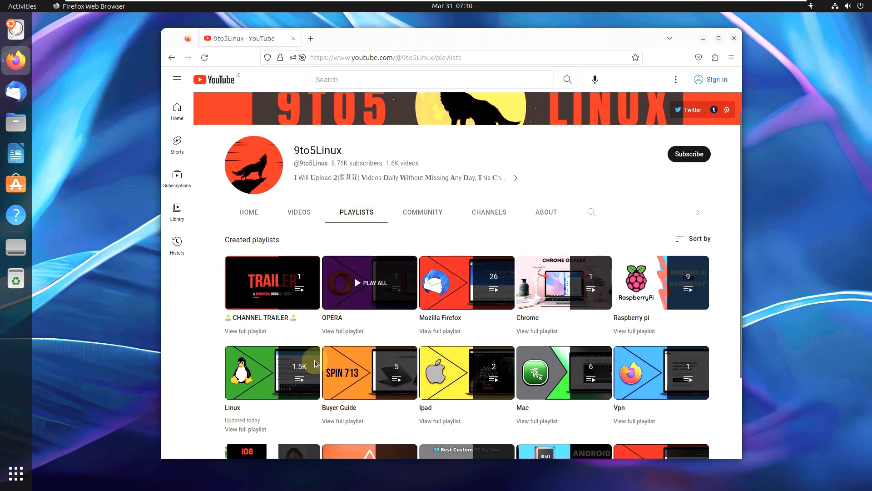
pyautogui.click(241, 431)
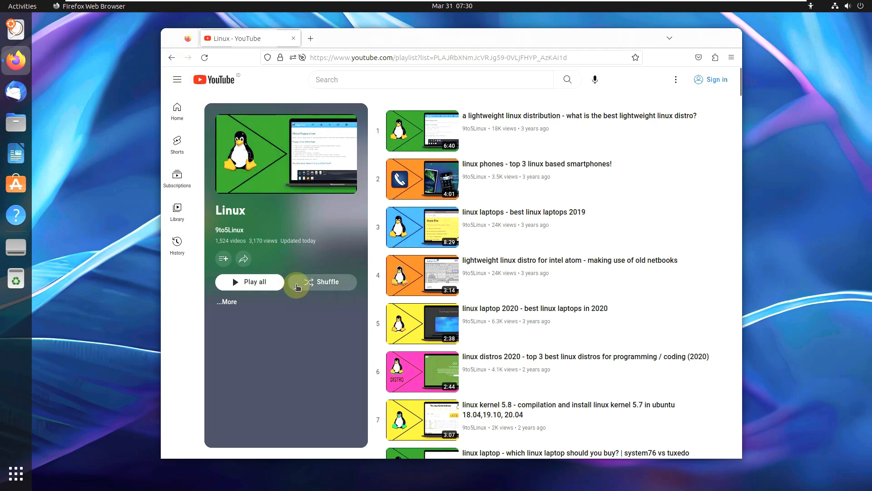
# Return from the Linux playlist to the channel, revisit its About page, and close Firefox.
pyautogui.click(171, 58)
pyautogui.click(592, 212)
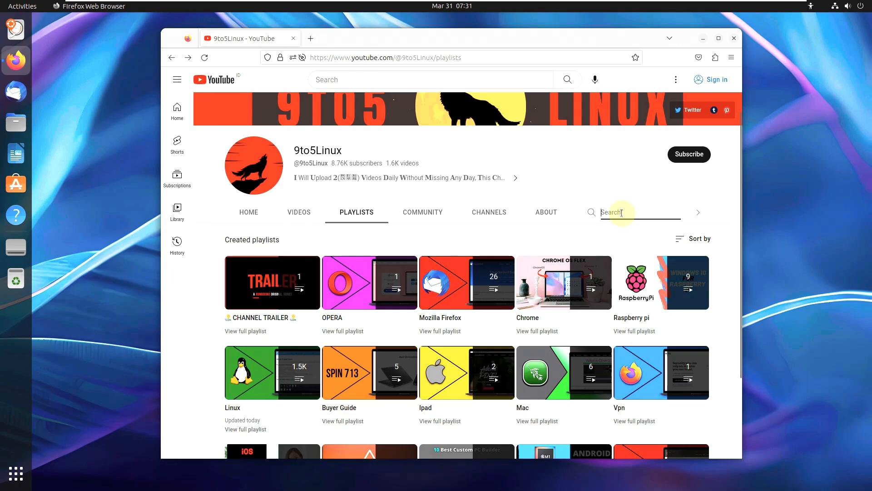
pyautogui.click(551, 212)
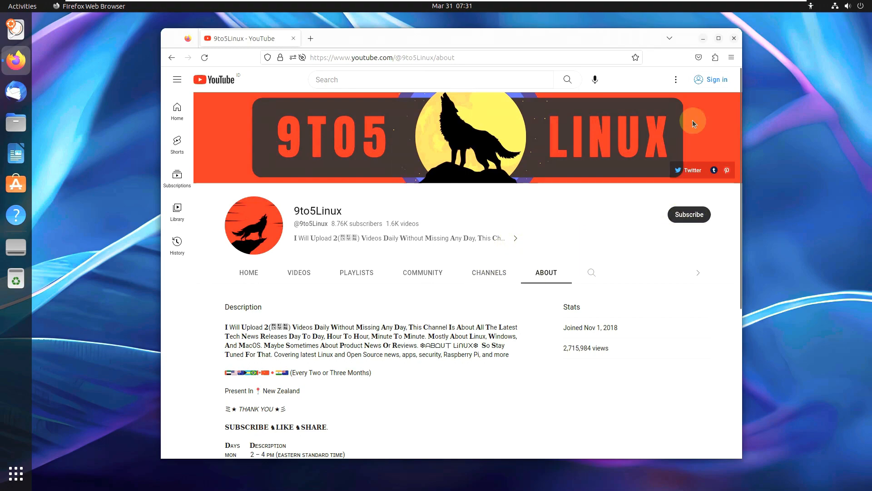
pyautogui.click(733, 40)
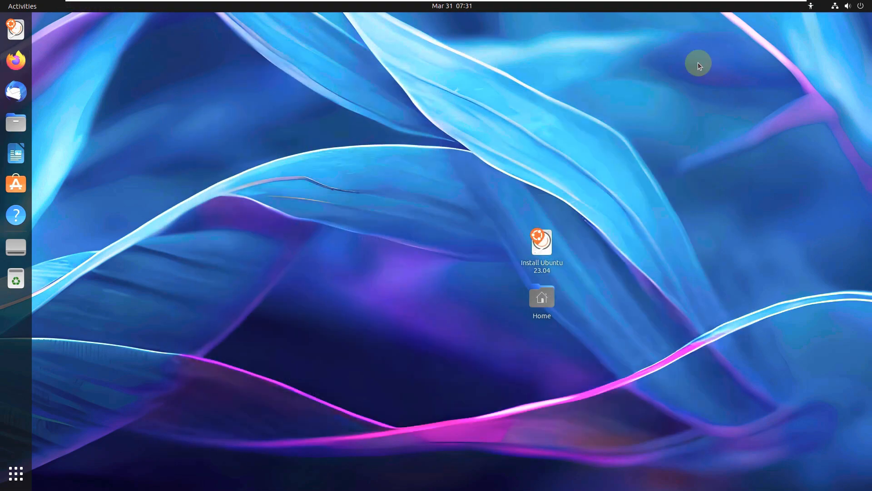
# Look through both pages of installed applications in the application overview and return to the desktop.
pyautogui.click(16, 473)
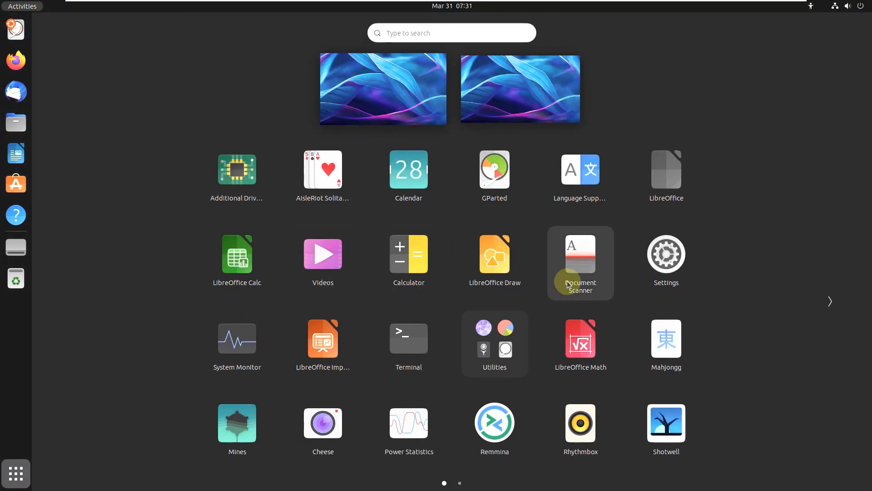
pyautogui.click(460, 482)
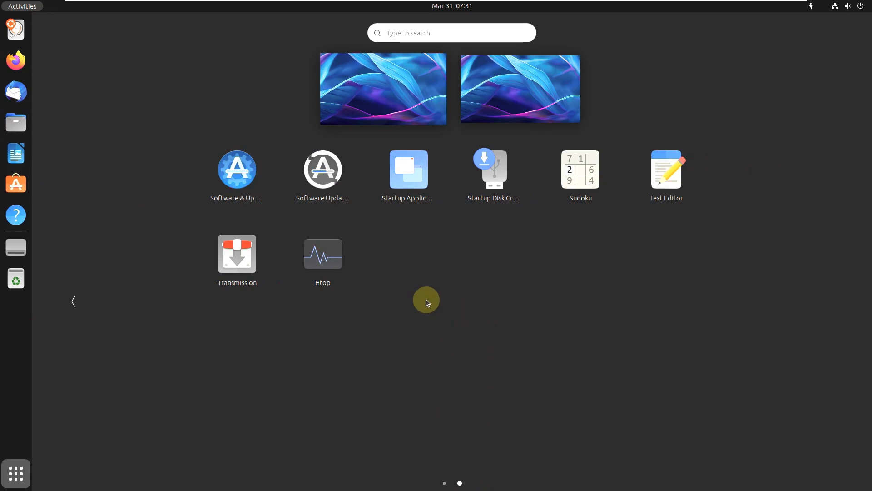
pyautogui.click(444, 482)
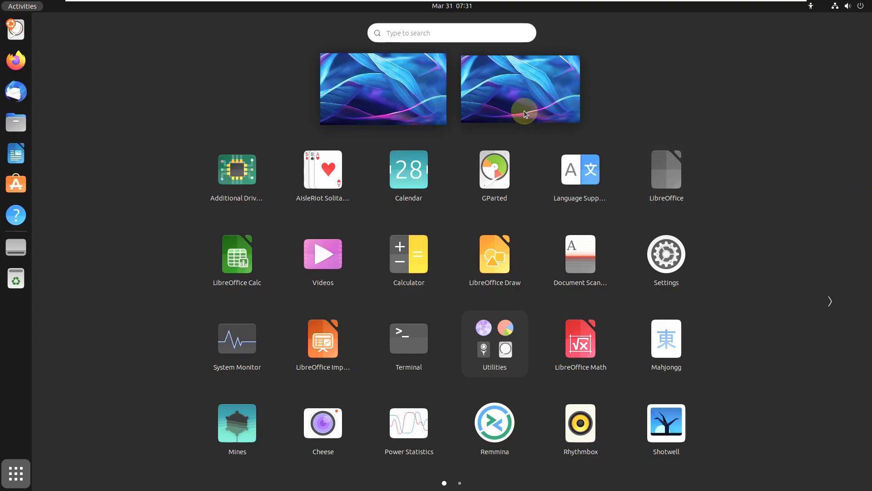
pyautogui.click(431, 96)
# Launch System Monitor, check the running processes and the CPU, memory and network usage, and close it.
pyautogui.click(16, 473)
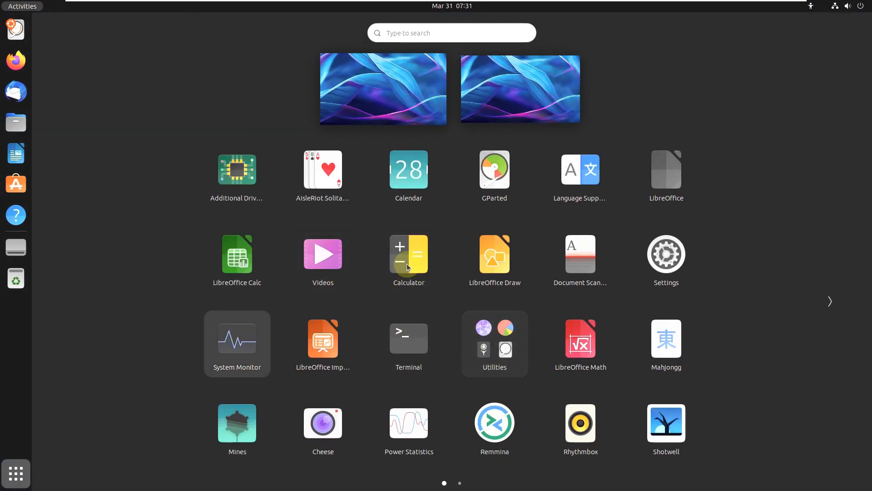
pyautogui.press('Return')
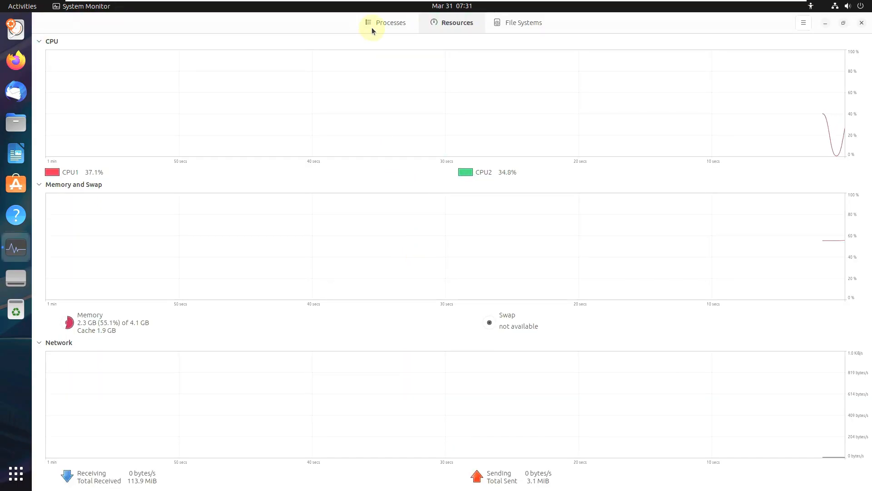
pyautogui.click(372, 27)
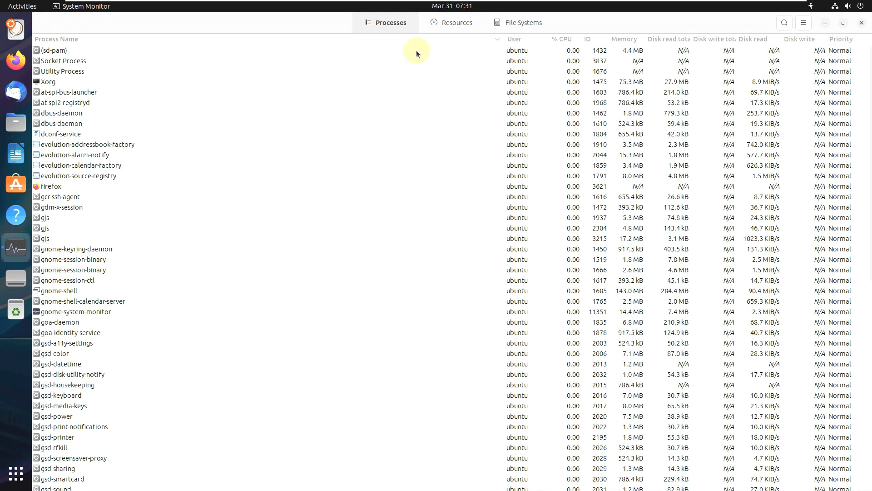
pyautogui.click(448, 30)
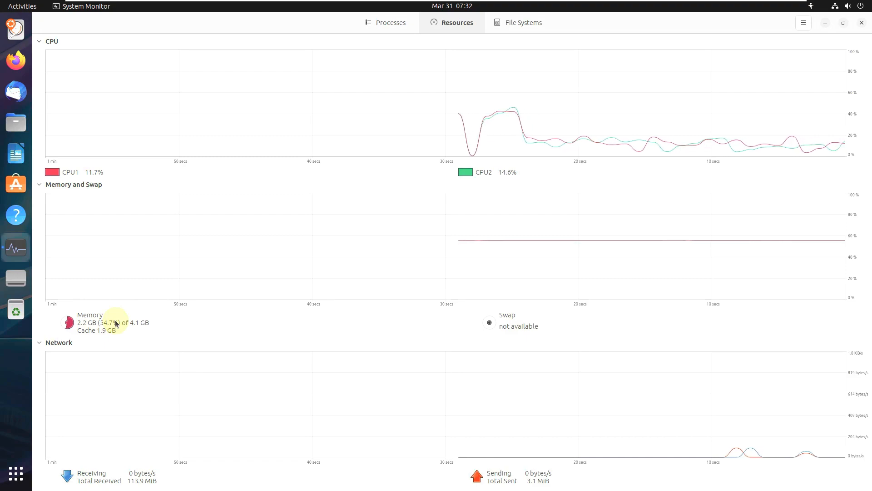
pyautogui.click(403, 28)
pyautogui.click(432, 28)
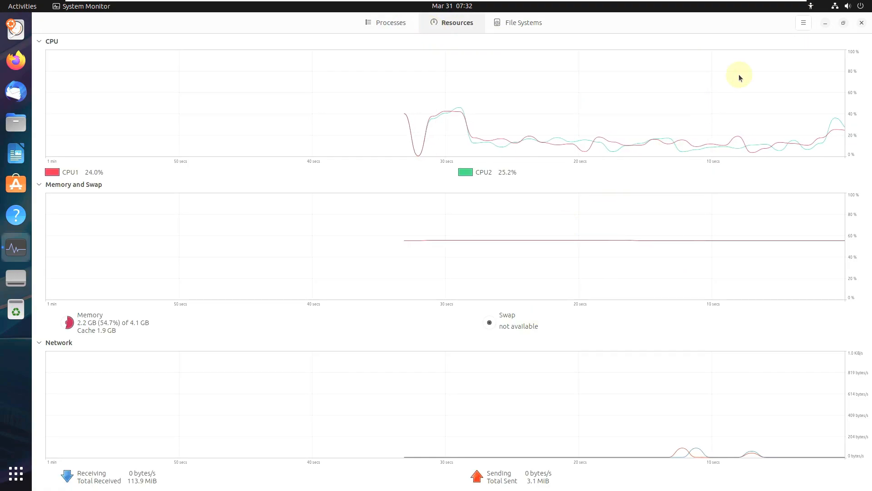
pyautogui.click(862, 22)
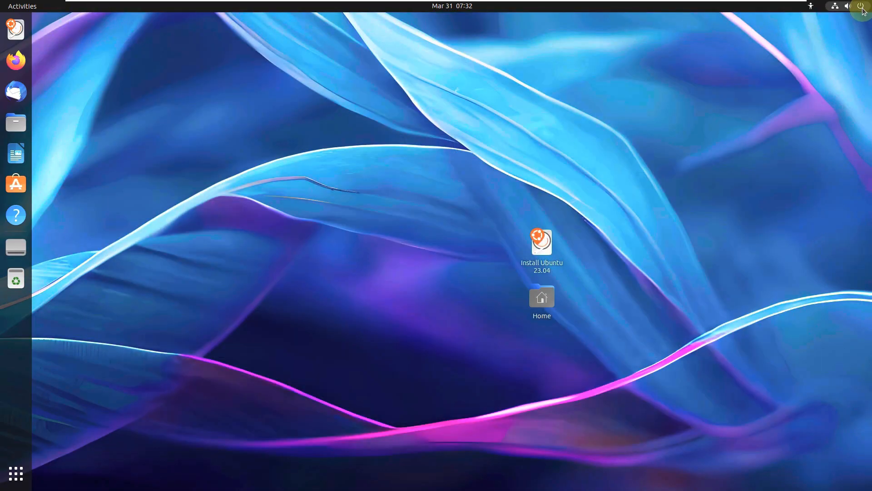
# Request a power off of the Ubuntu live session and confirm it.
pyautogui.click(862, 8)
pyautogui.click(849, 32)
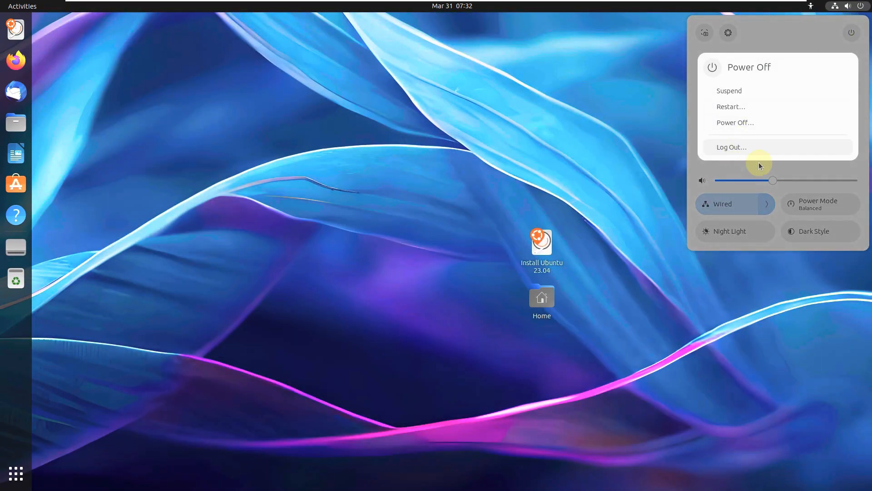
pyautogui.click(736, 117)
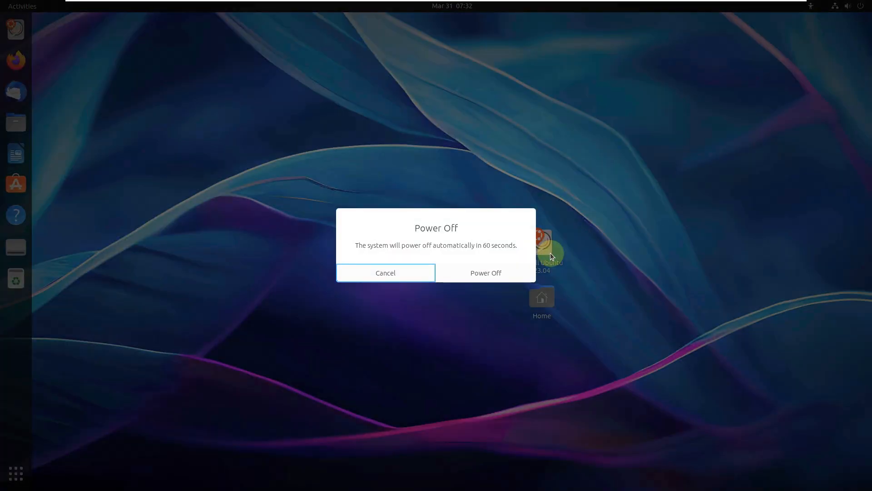
pyautogui.click(470, 272)
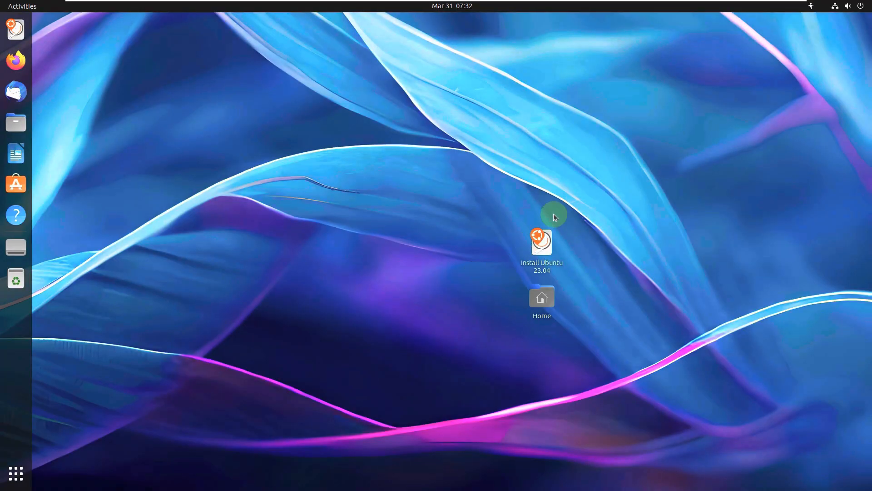